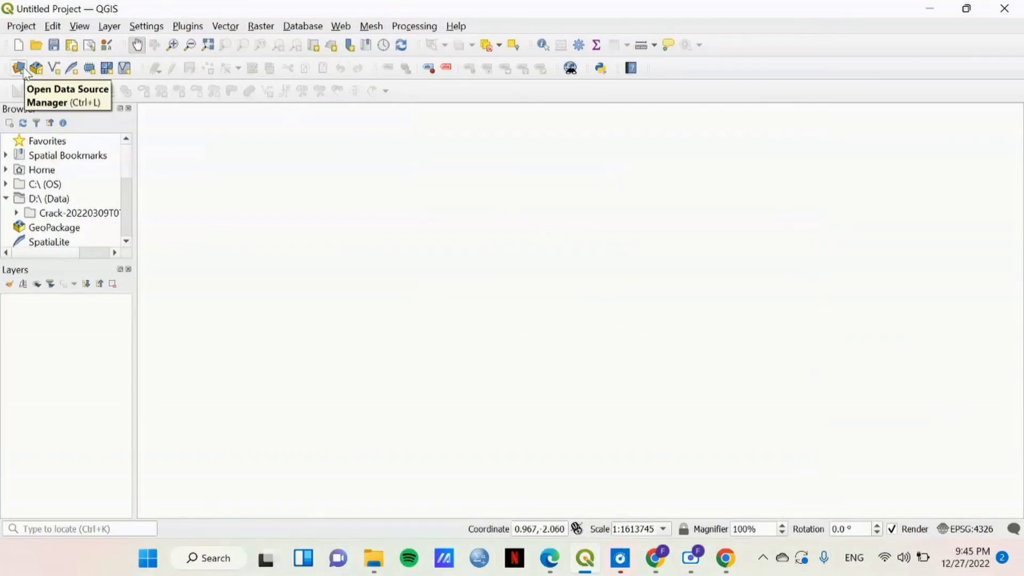
Add the shapefile Peta Kecamatan Gunungpati.shp from the SIG folder in Documents to the project as a vector layer
{"action": "left_click", "coordinate": [21, 69]}
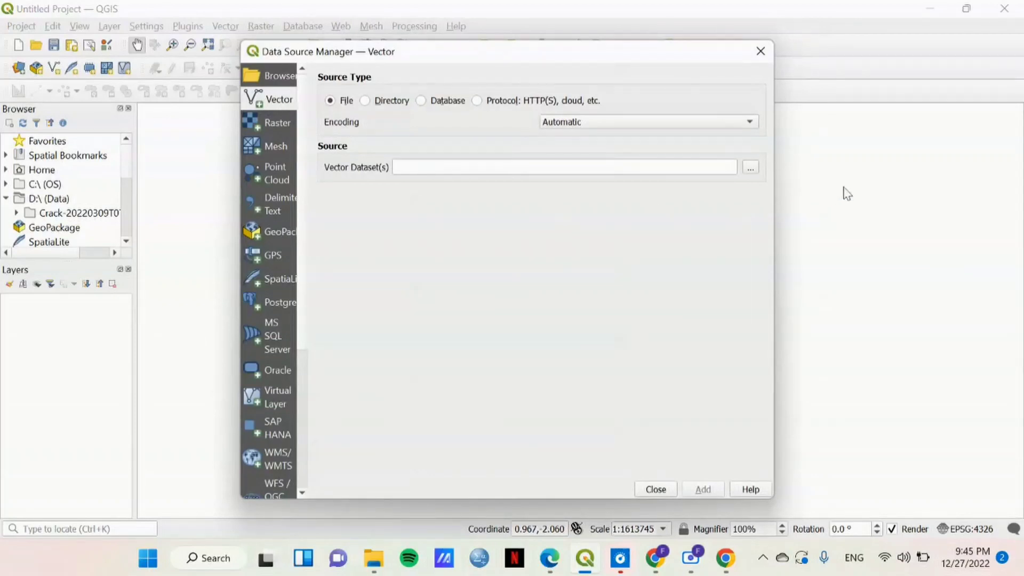
{"action": "left_click", "coordinate": [752, 168]}
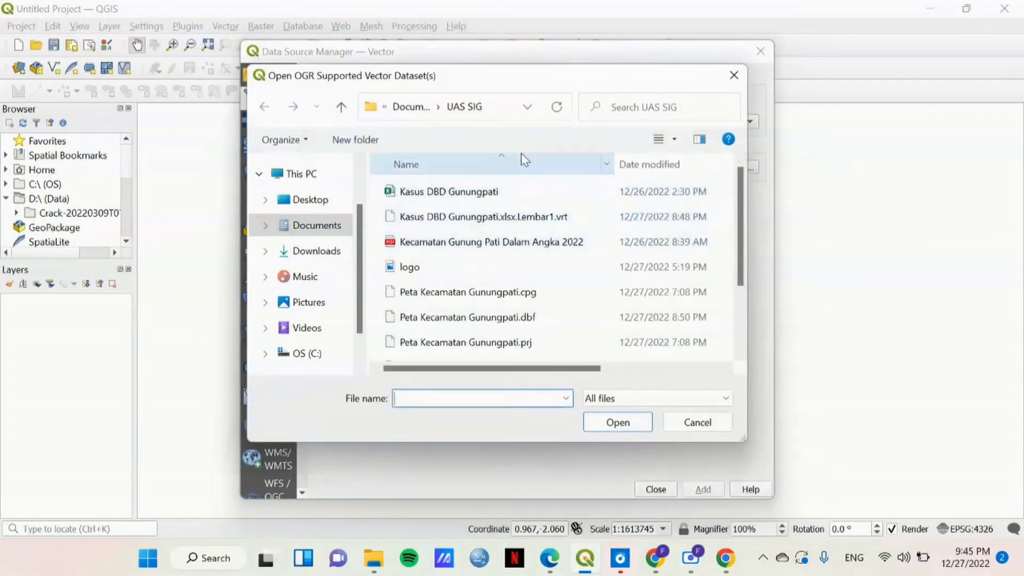
{"action": "left_click", "coordinate": [335, 228]}
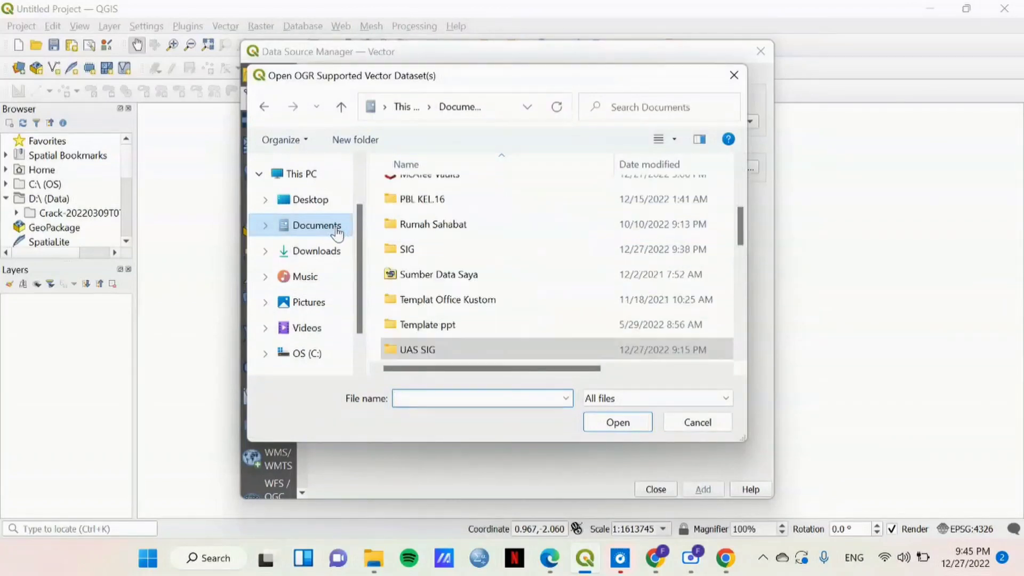
{"action": "double_click", "coordinate": [433, 250]}
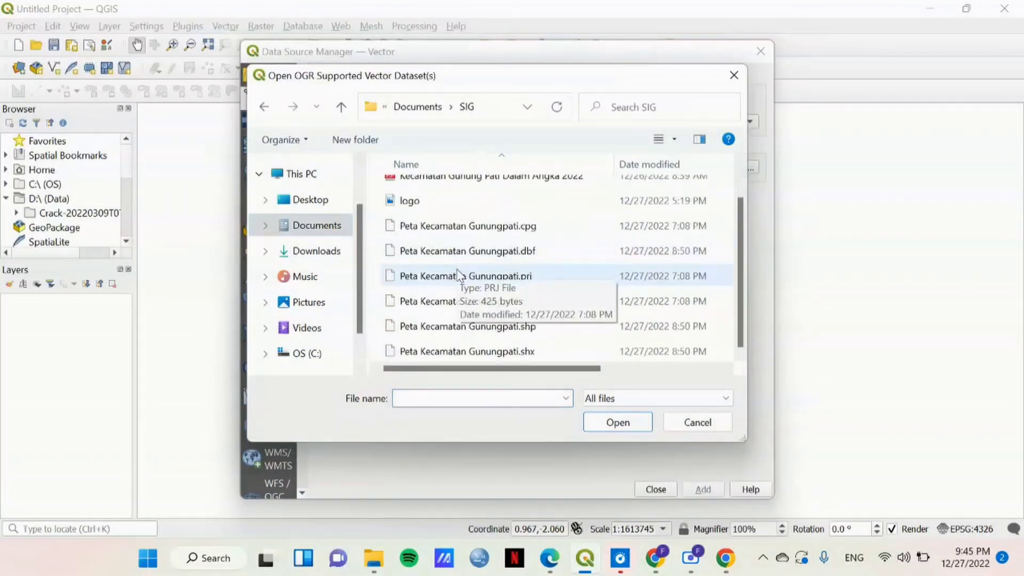
{"action": "left_click", "coordinate": [495, 334]}
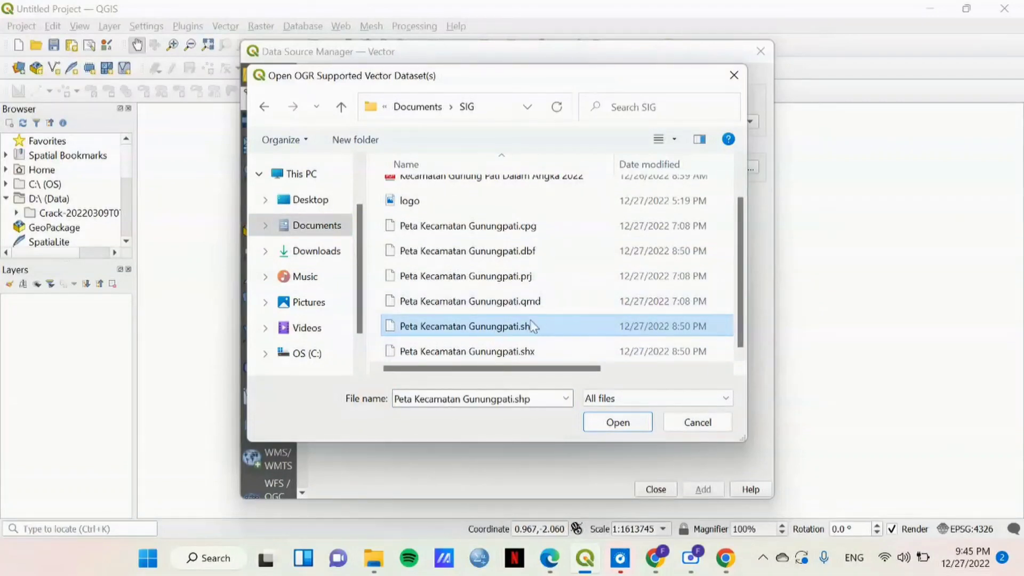
{"action": "left_click", "coordinate": [608, 424]}
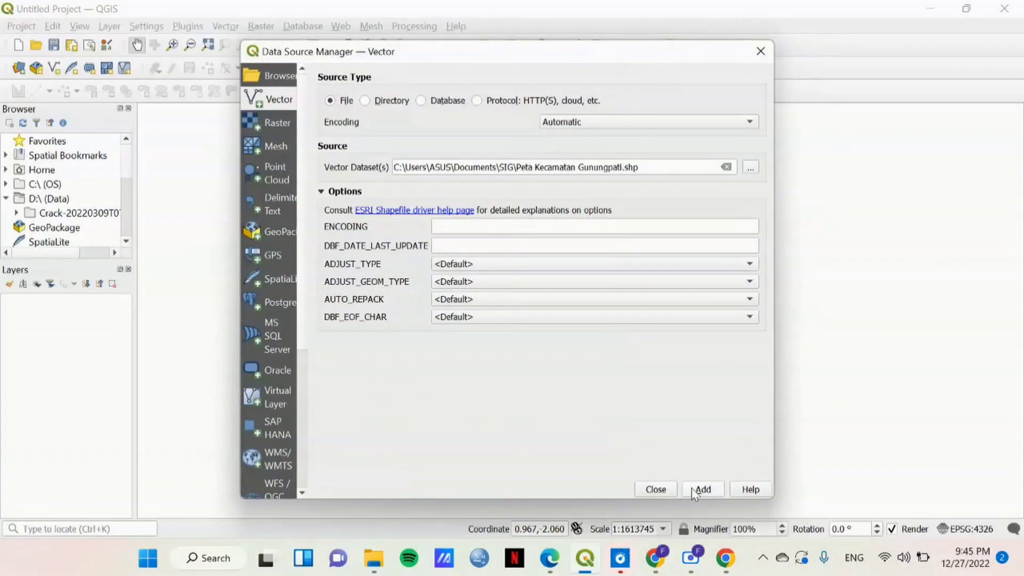
{"action": "left_click", "coordinate": [694, 490]}
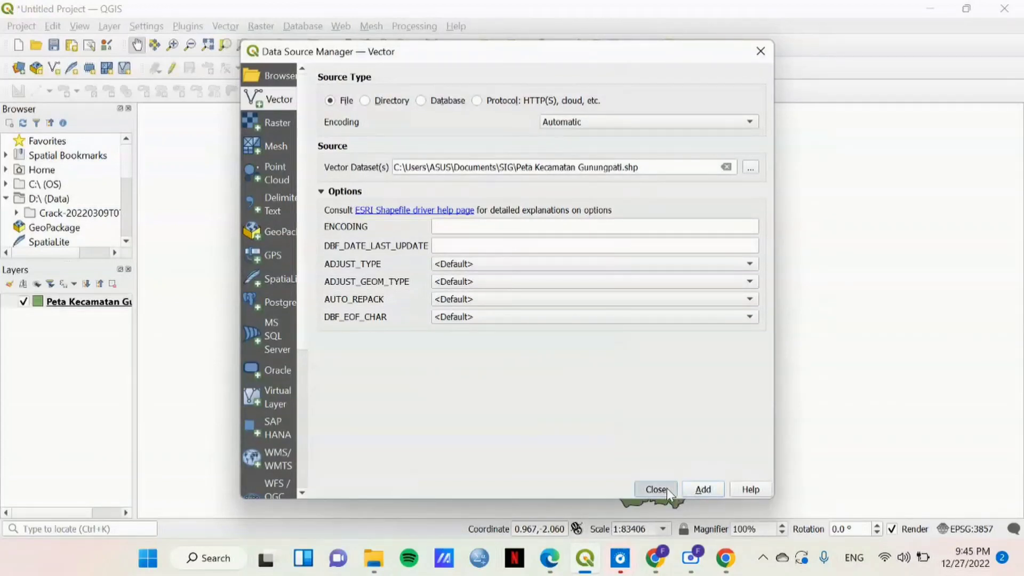
{"action": "left_click", "coordinate": [656, 489]}
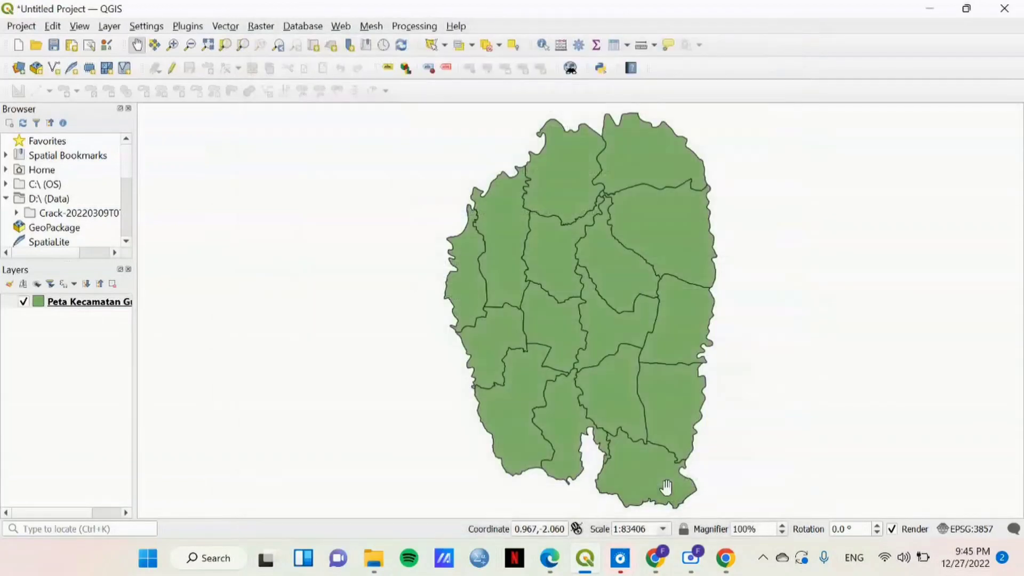
Change the Peta Kecamatan Gunungpati layer's fill to the light orange from the recent colors
{"action": "right_click", "coordinate": [114, 303]}
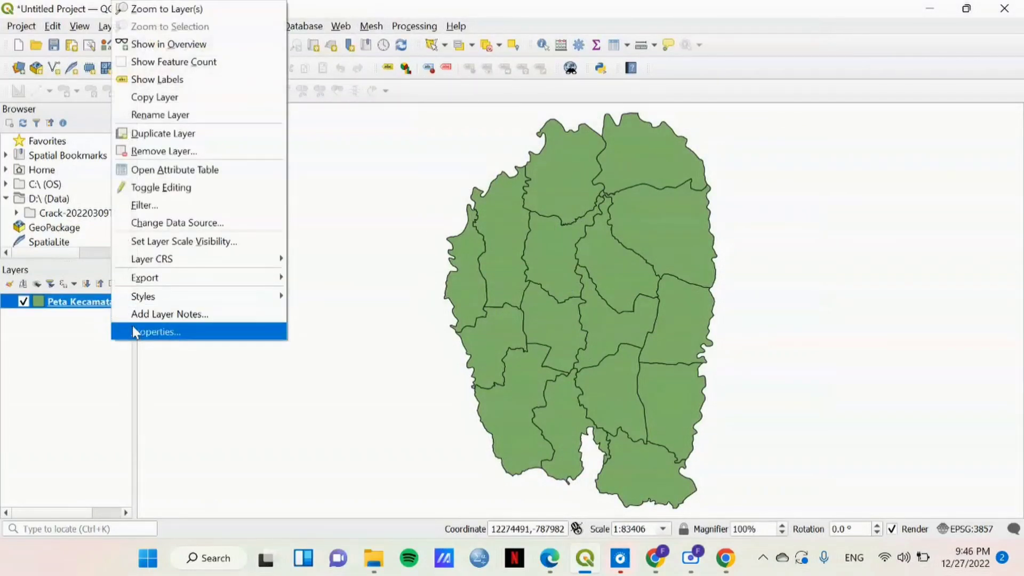
{"action": "mouse_move", "coordinate": [176, 302]}
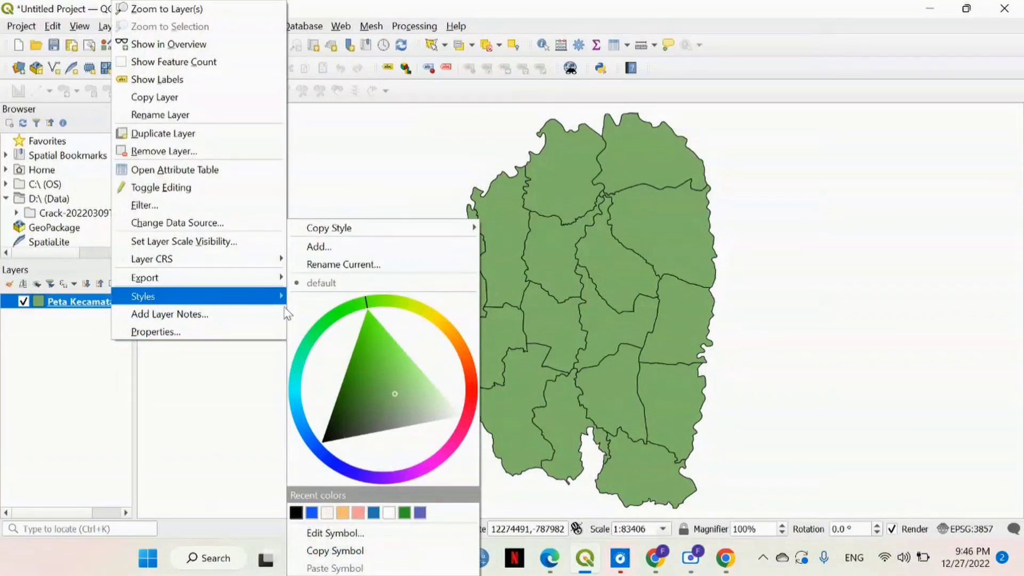
{"action": "left_click", "coordinate": [341, 513]}
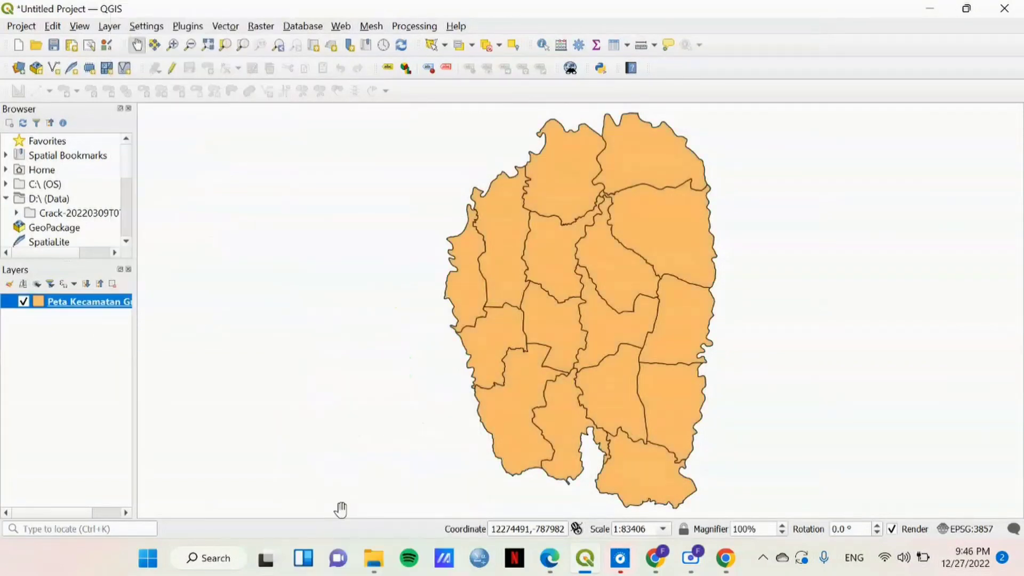
Duplicate the Peta Kecamatan Gunungpati layer and rename the copy Kasus DBD
{"action": "right_click", "coordinate": [113, 303]}
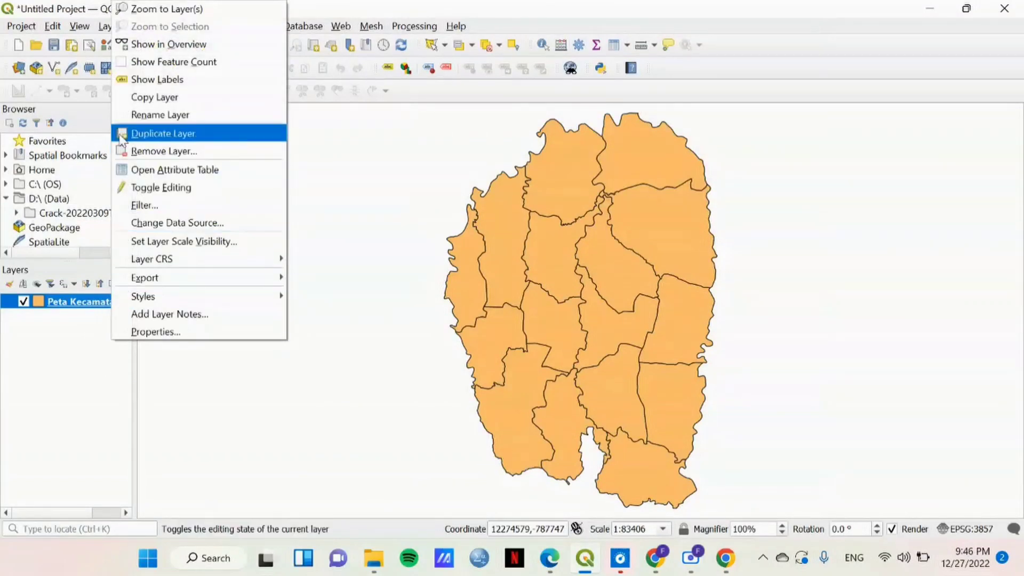
{"action": "left_click", "coordinate": [153, 135]}
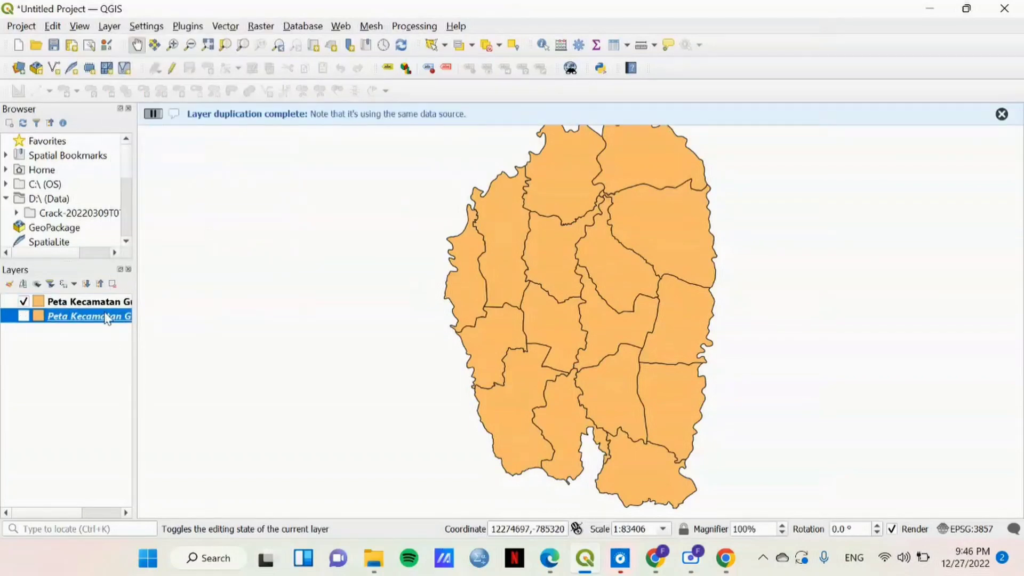
{"action": "right_click", "coordinate": [107, 320]}
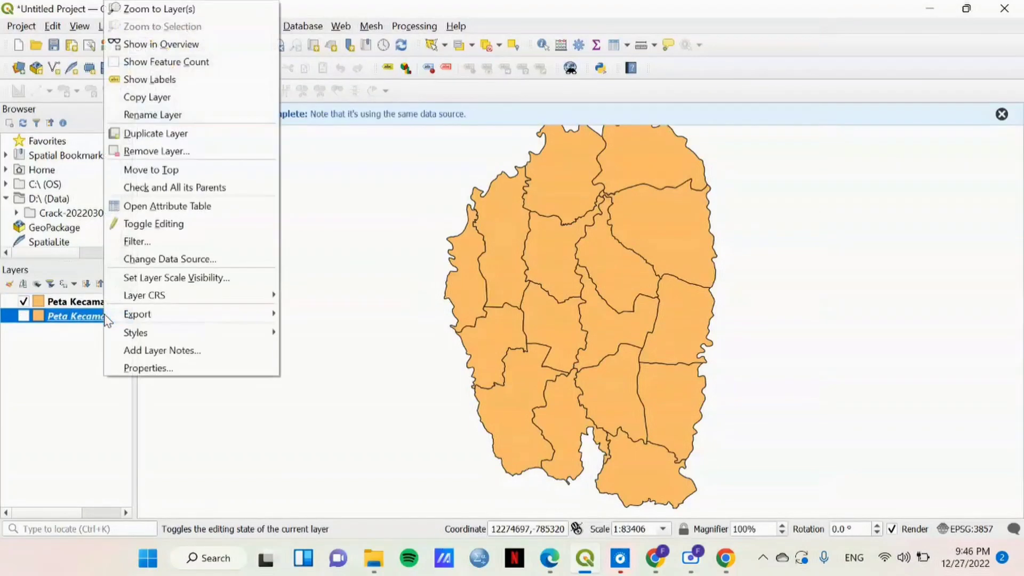
{"action": "left_click", "coordinate": [140, 119]}
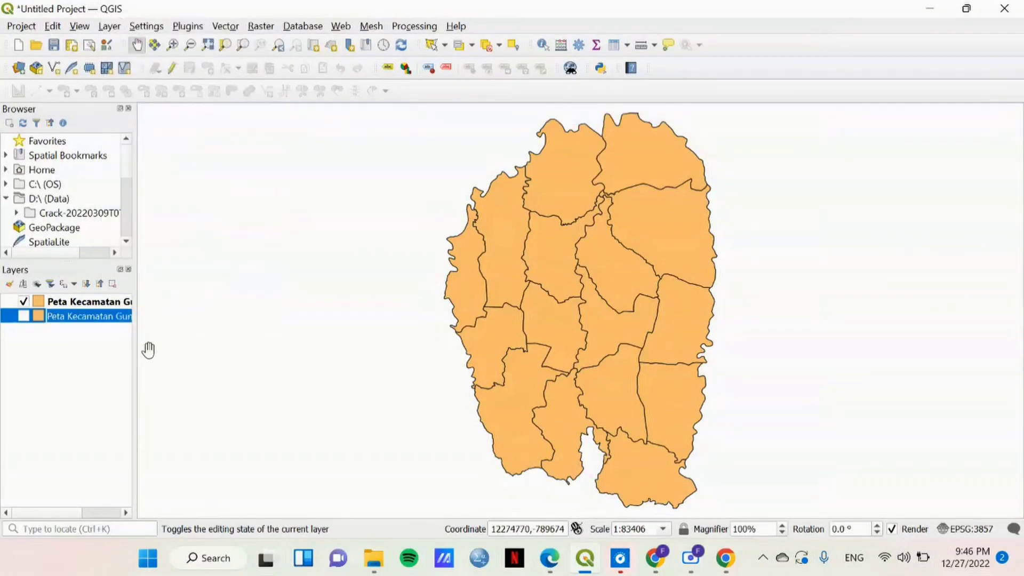
{"action": "type", "text": "DBD"}
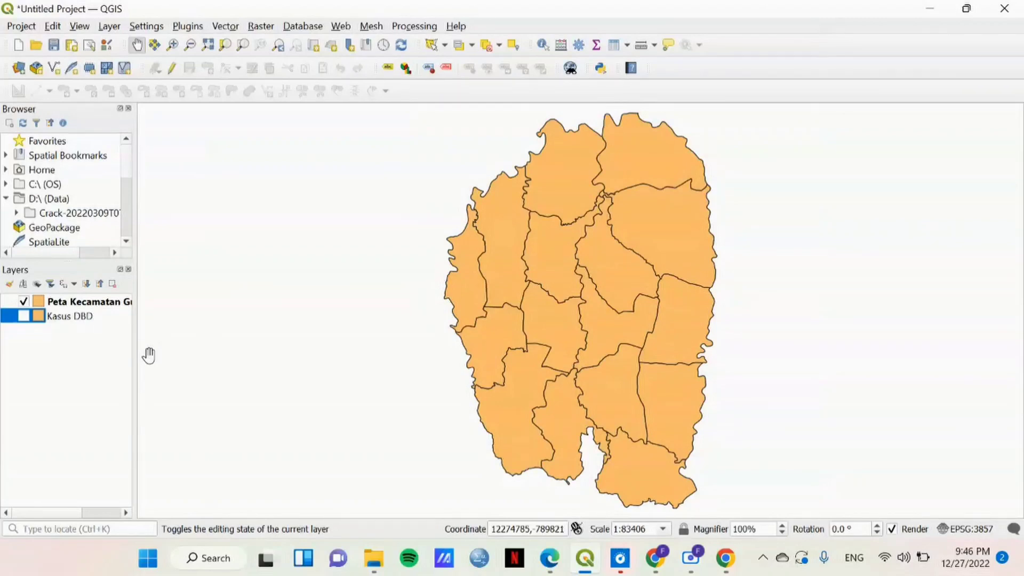
{"action": "left_click", "coordinate": [180, 340]}
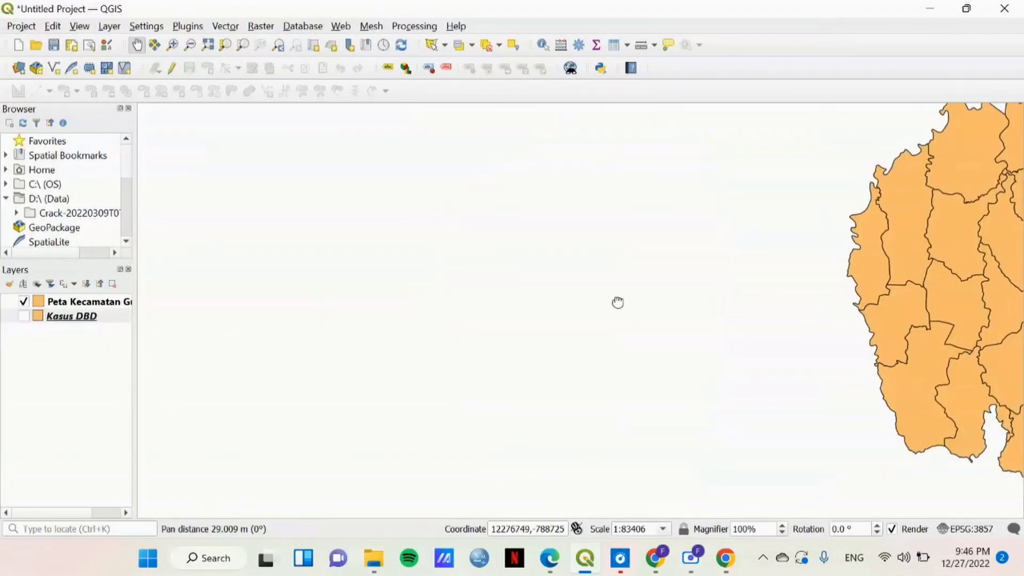
{"action": "left_click_drag", "start_coordinate": [618, 302], "coordinate": [202, 283]}
Make the Kasus DBD layer visible and open its attribute table to look through the village records
{"action": "left_click", "coordinate": [23, 316]}
{"action": "left_click", "coordinate": [61, 319]}
{"action": "right_click", "coordinate": [61, 318]}
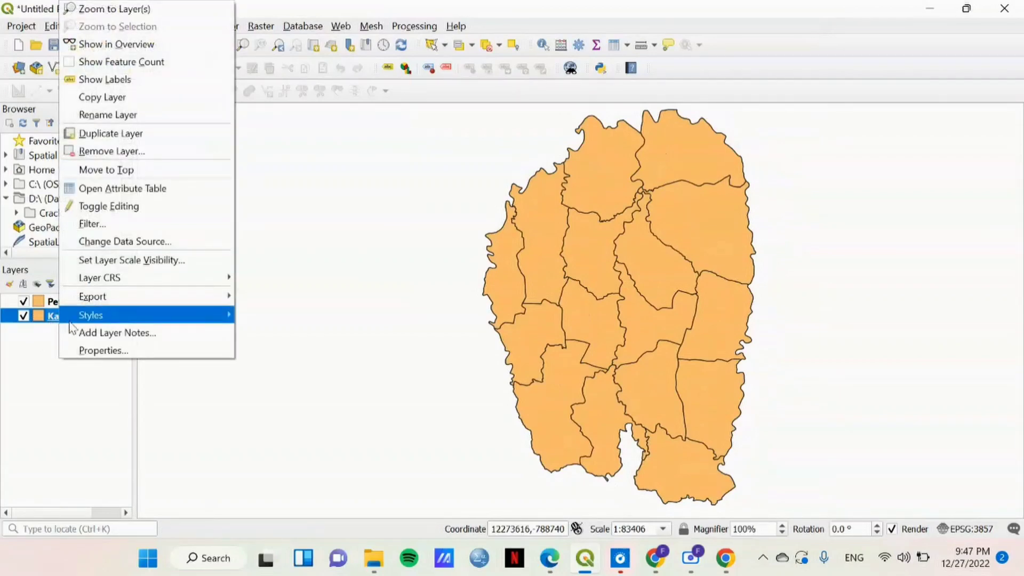
{"action": "left_click", "coordinate": [113, 192]}
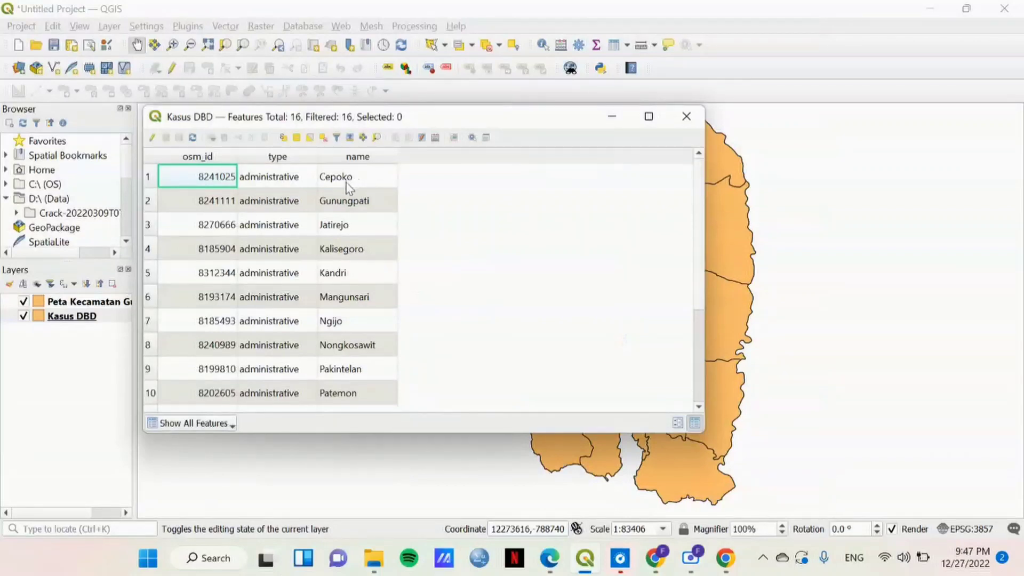
{"action": "scroll", "coordinate": [373, 329], "scroll_direction": "down", "scroll_amount": 2}
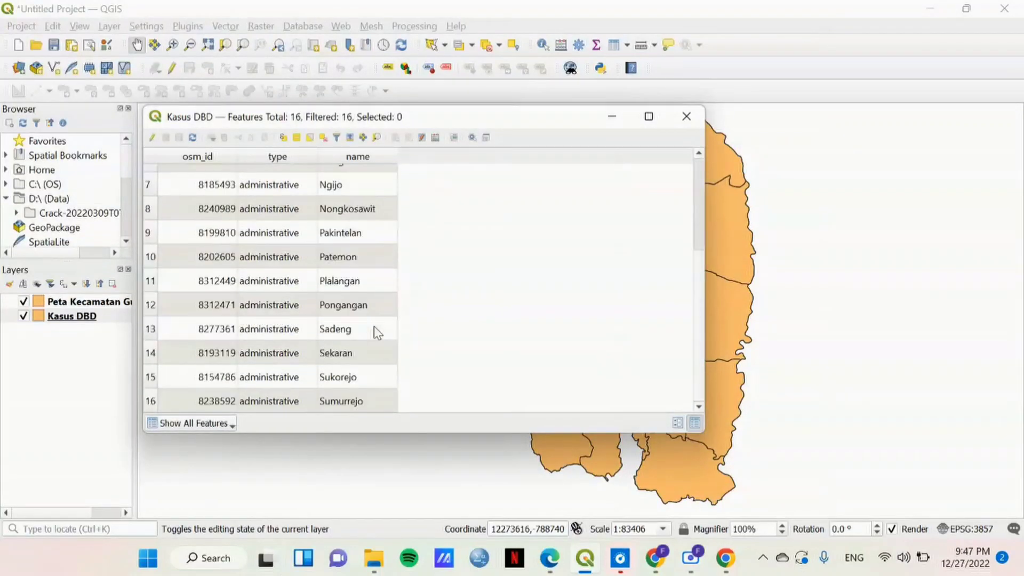
{"action": "scroll", "coordinate": [376, 331], "scroll_direction": "up", "scroll_amount": 2}
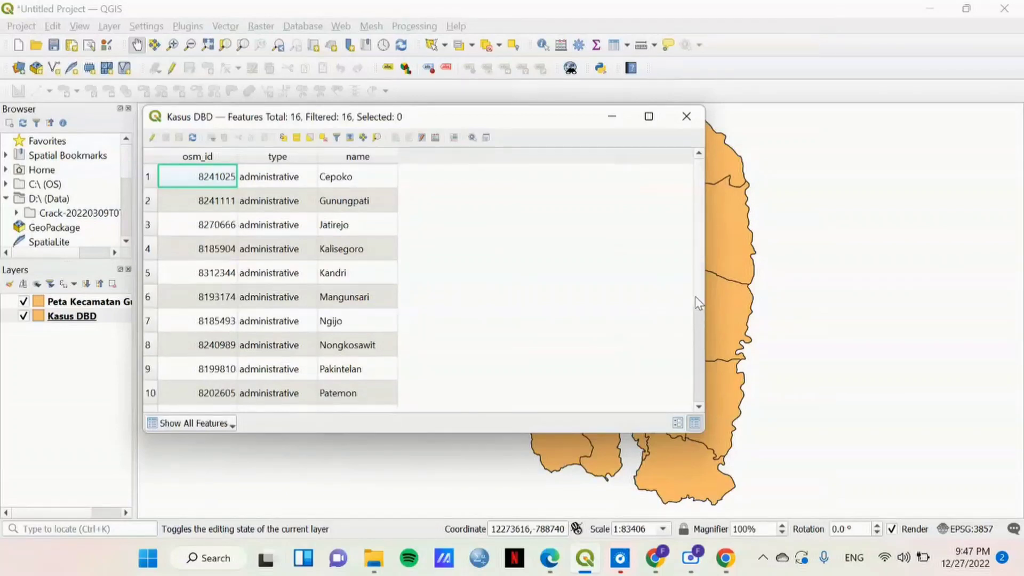
{"action": "scroll", "coordinate": [315, 278], "scroll_direction": "down", "scroll_amount": 1}
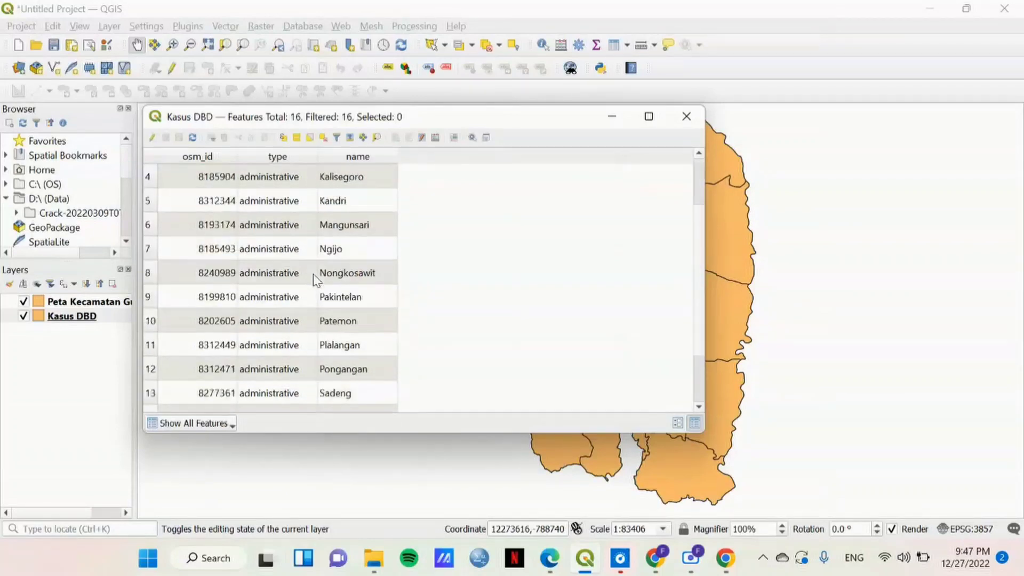
{"action": "scroll", "coordinate": [314, 275], "scroll_direction": "up", "scroll_amount": 1}
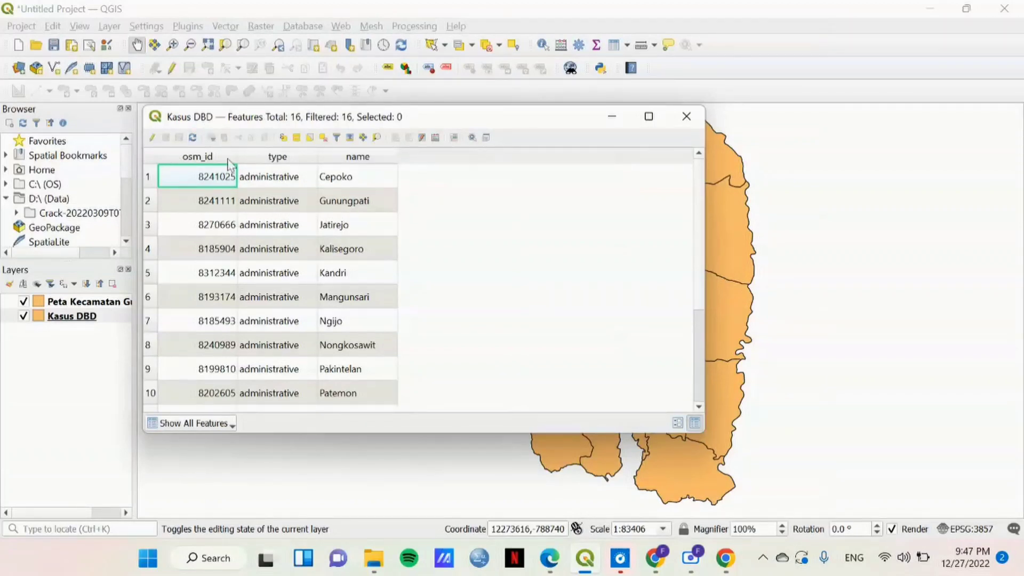
Enable editing on the Kasus DBD table and add a 32-bit integer field named JmlhPddk with length 10
{"action": "left_click", "coordinate": [152, 138]}
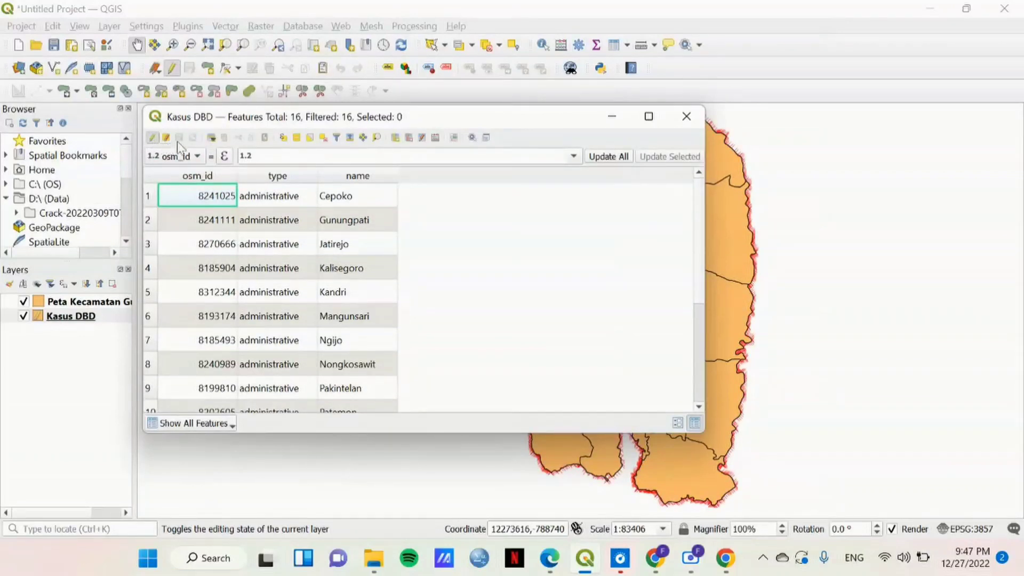
{"action": "left_click", "coordinate": [395, 137]}
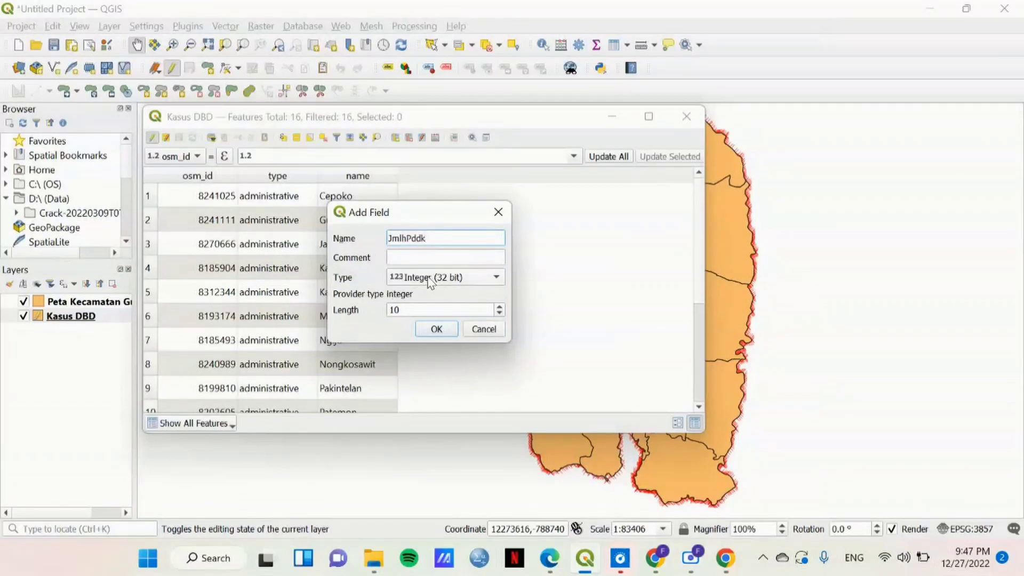
{"action": "left_click", "coordinate": [433, 330]}
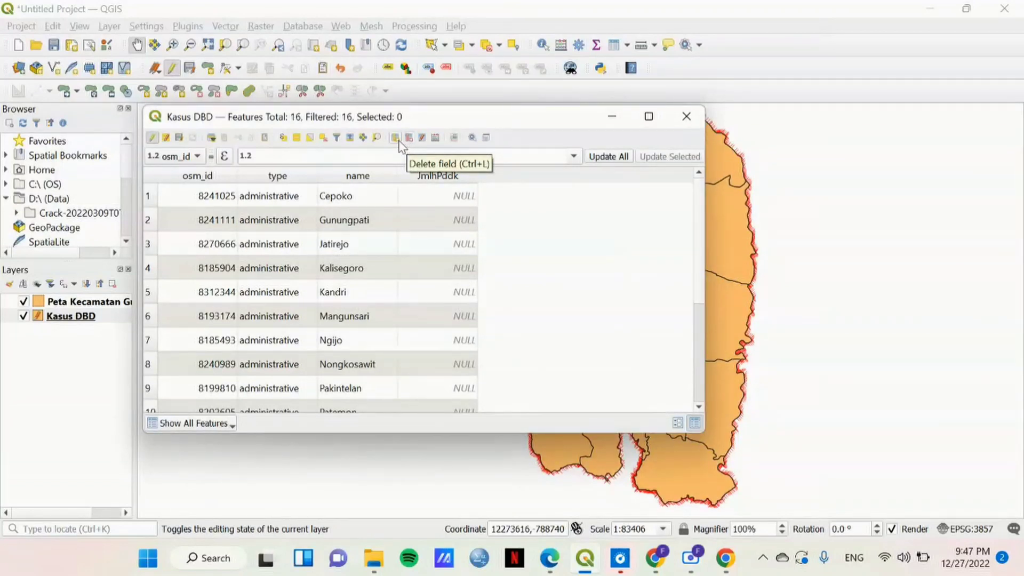
Look up Cepoko's total population in table 3.1 of the Gunungpati PDF in Edge and enter 3320 as its JmlhPddk value in QGIS
{"action": "double_click", "coordinate": [439, 201]}
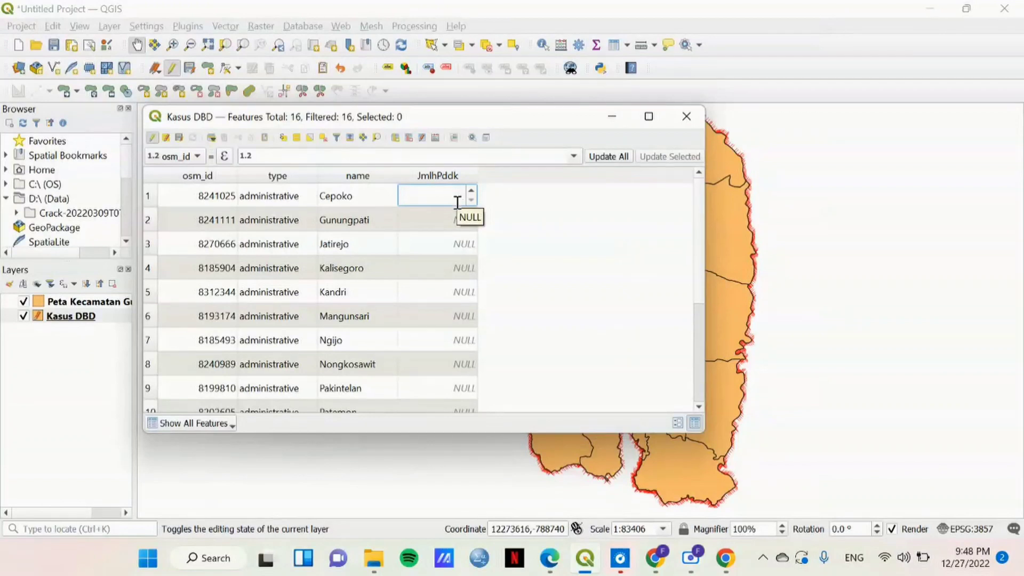
{"action": "mouse_move", "coordinate": [562, 565]}
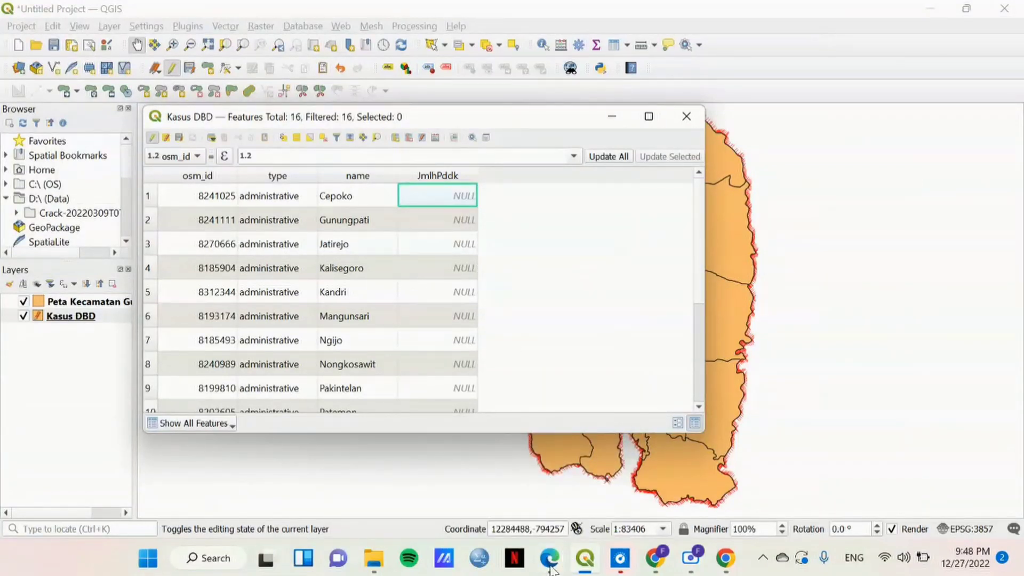
{"action": "left_click", "coordinate": [550, 558]}
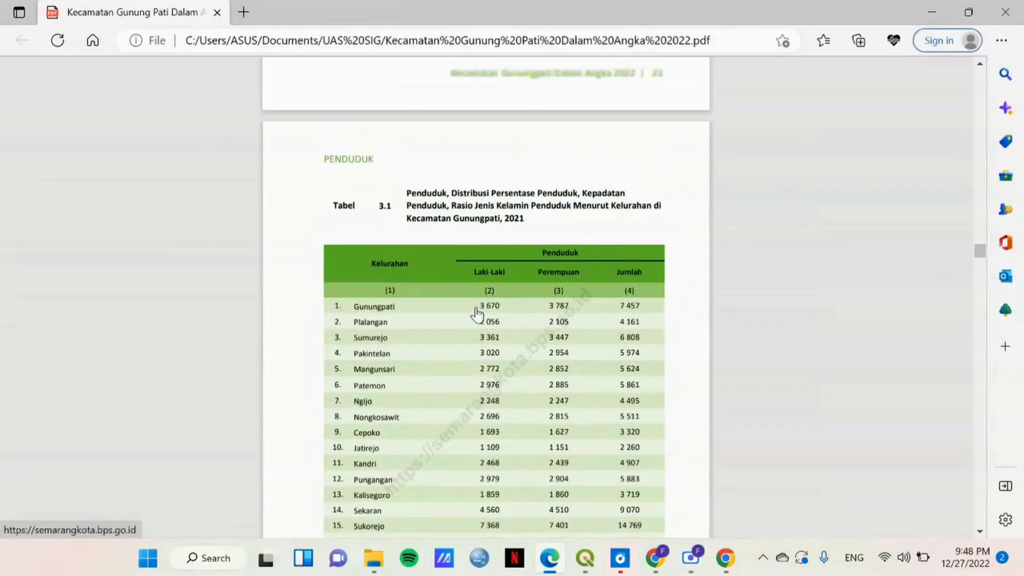
{"action": "scroll", "coordinate": [478, 314], "scroll_direction": "down", "scroll_amount": 3}
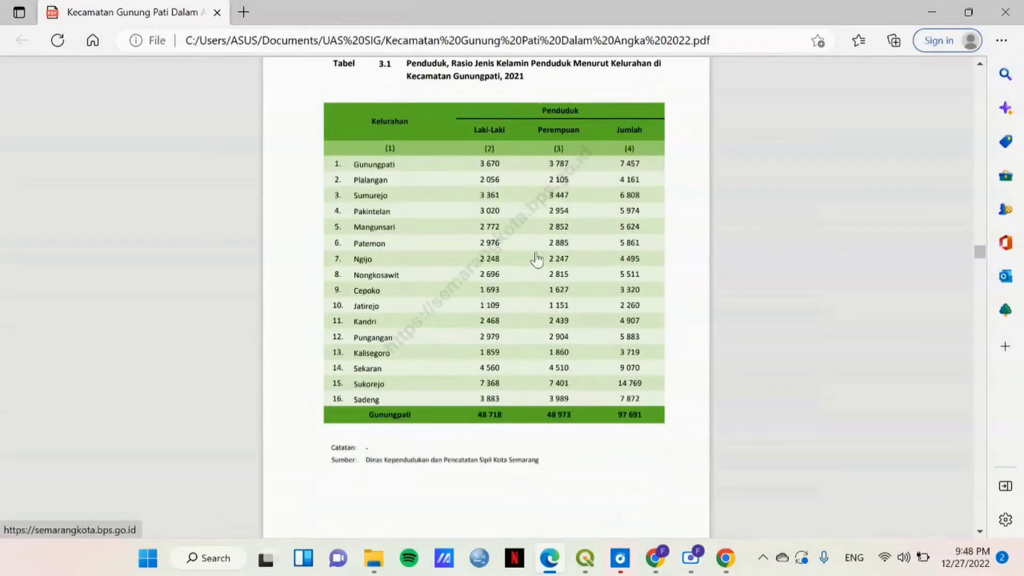
{"action": "scroll", "coordinate": [536, 260], "scroll_direction": "up", "scroll_amount": 1}
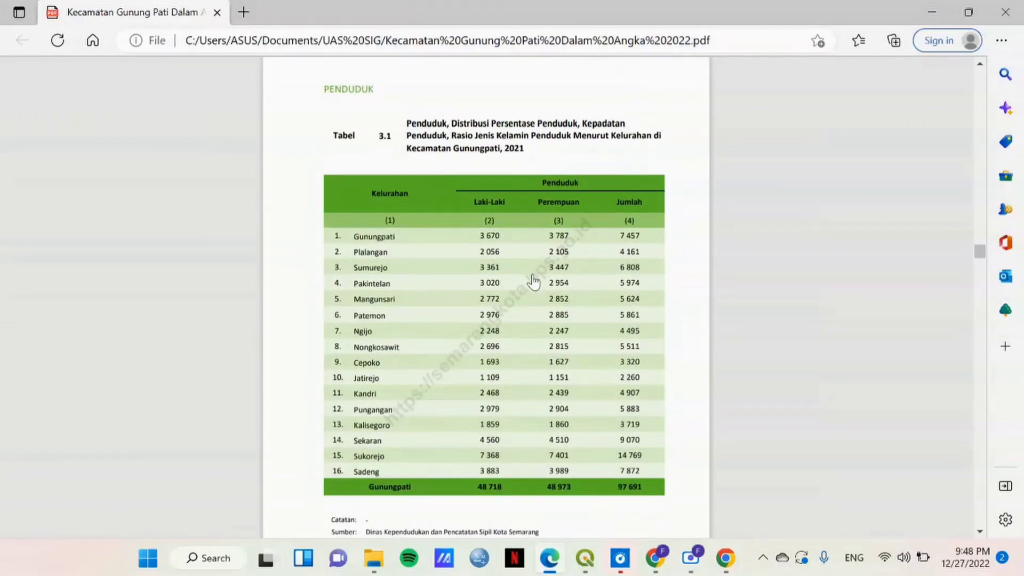
{"action": "mouse_move", "coordinate": [588, 553]}
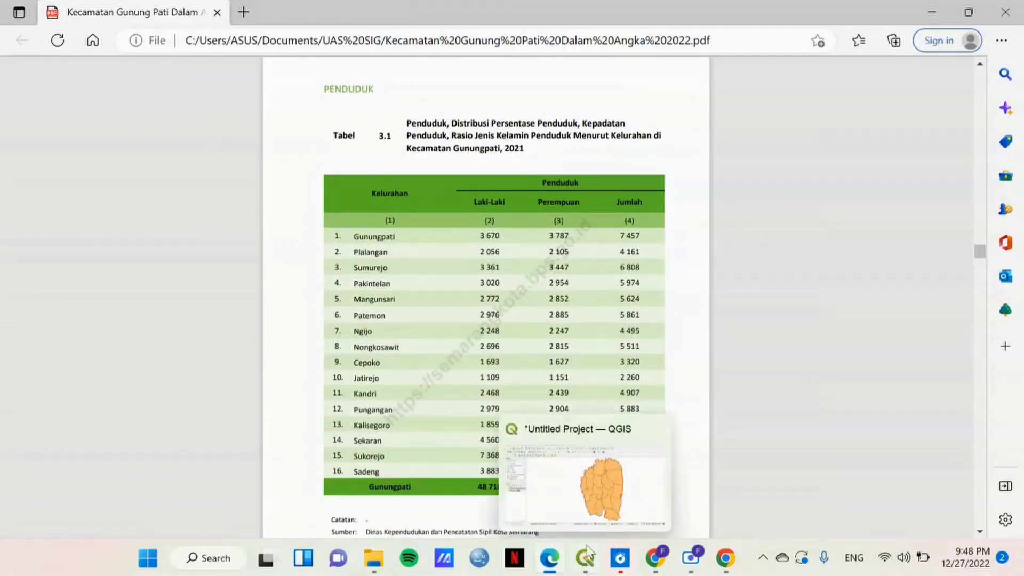
{"action": "mouse_move", "coordinate": [584, 496]}
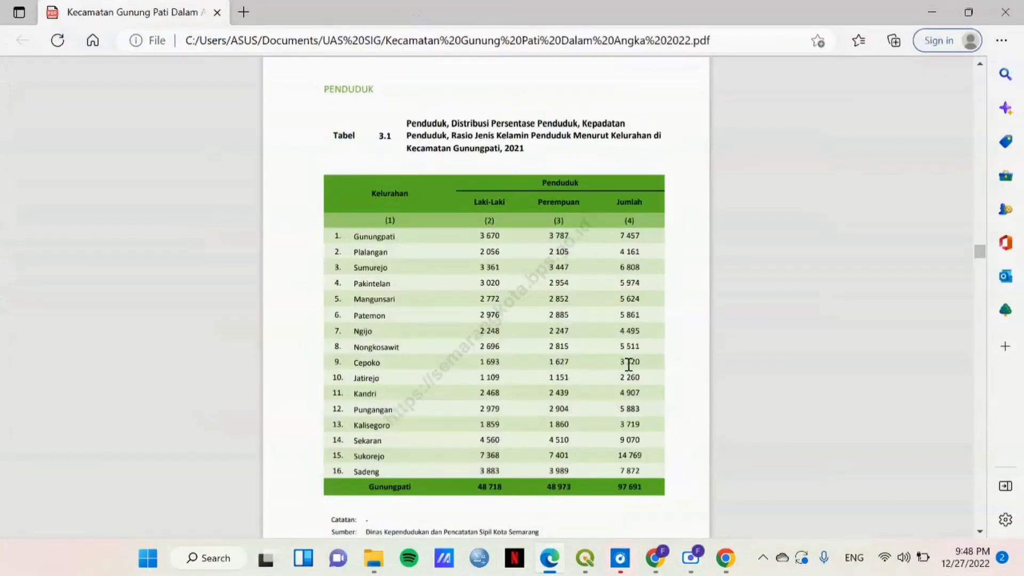
{"action": "left_click", "coordinate": [586, 561]}
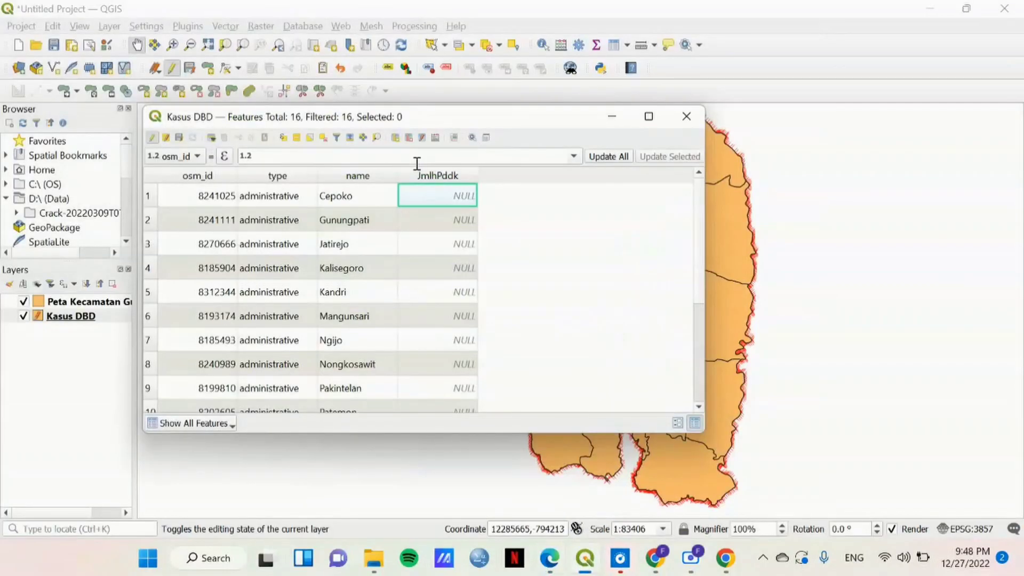
{"action": "double_click", "coordinate": [435, 201]}
{"action": "type", "text": "3"}
{"action": "type", "text": "329"}
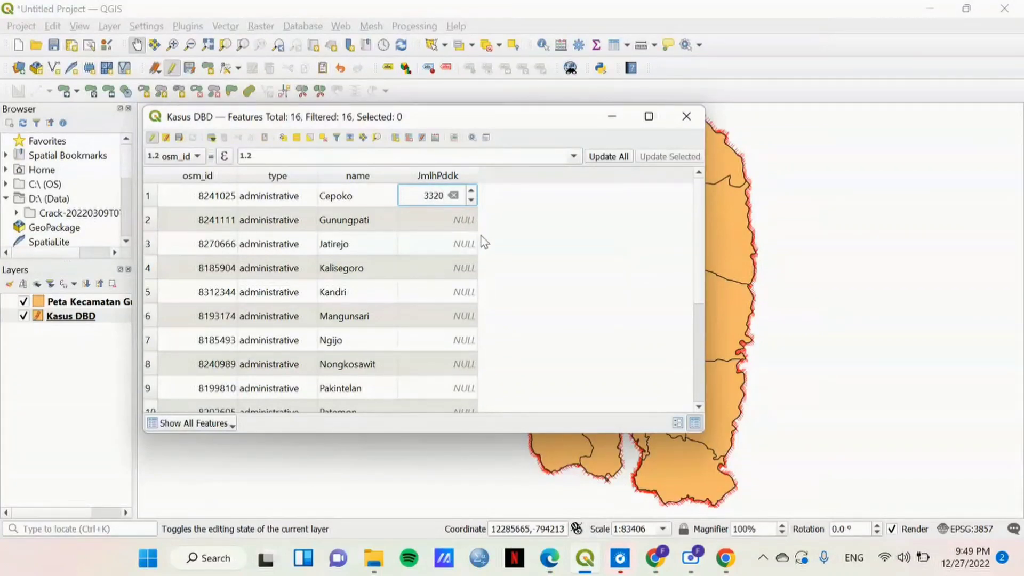
Review the JmlhPddk population values of all the villages in the Kasus DBD attribute table
{"action": "scroll", "coordinate": [483, 240], "scroll_direction": "down", "scroll_amount": 2}
{"action": "scroll", "coordinate": [499, 276], "scroll_direction": "up", "scroll_amount": 2}
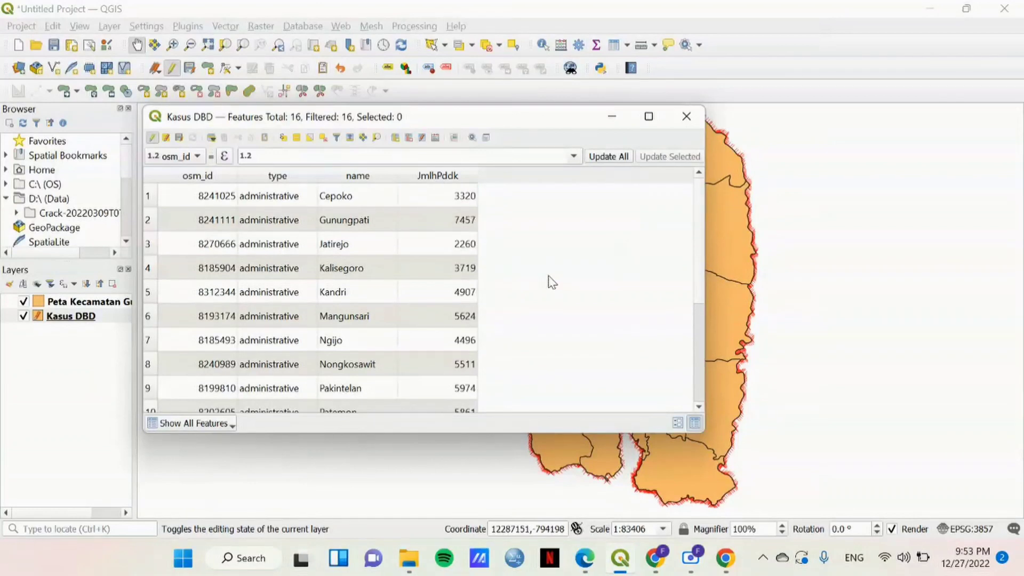
{"action": "scroll", "coordinate": [551, 285], "scroll_direction": "down", "scroll_amount": 2}
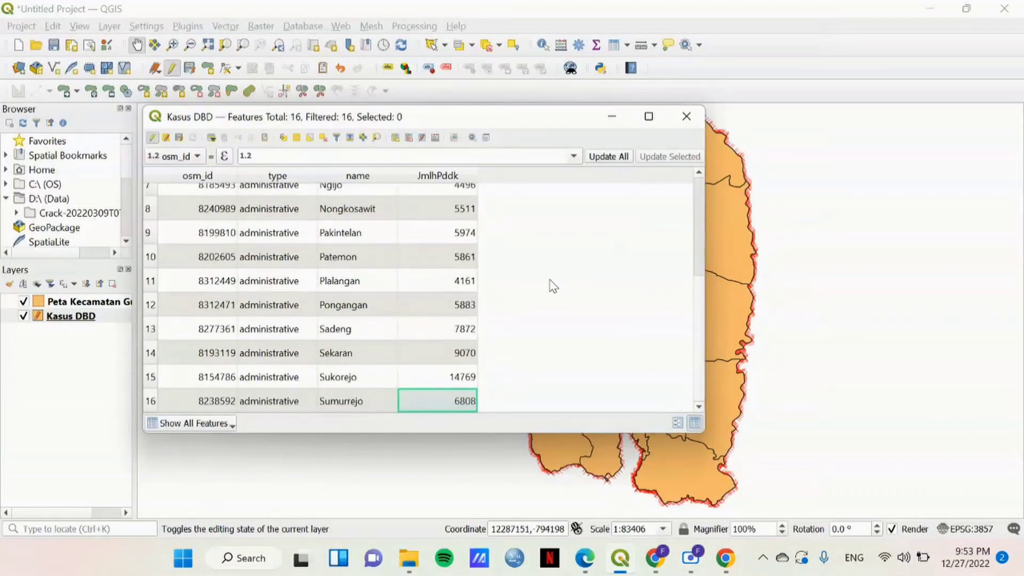
{"action": "scroll", "coordinate": [553, 286], "scroll_direction": "up", "scroll_amount": 2}
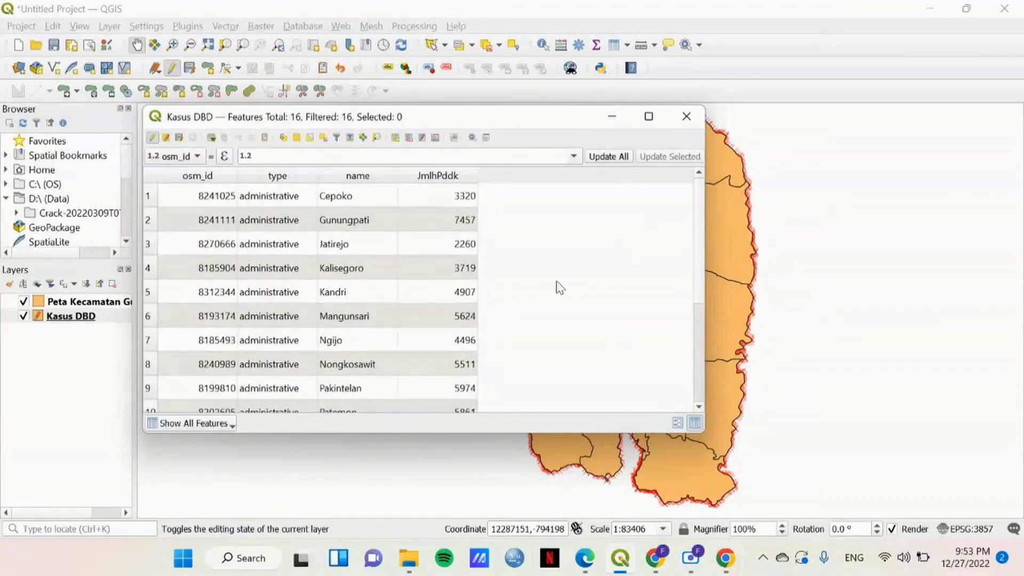
{"action": "scroll", "coordinate": [560, 297], "scroll_direction": "down", "scroll_amount": 2}
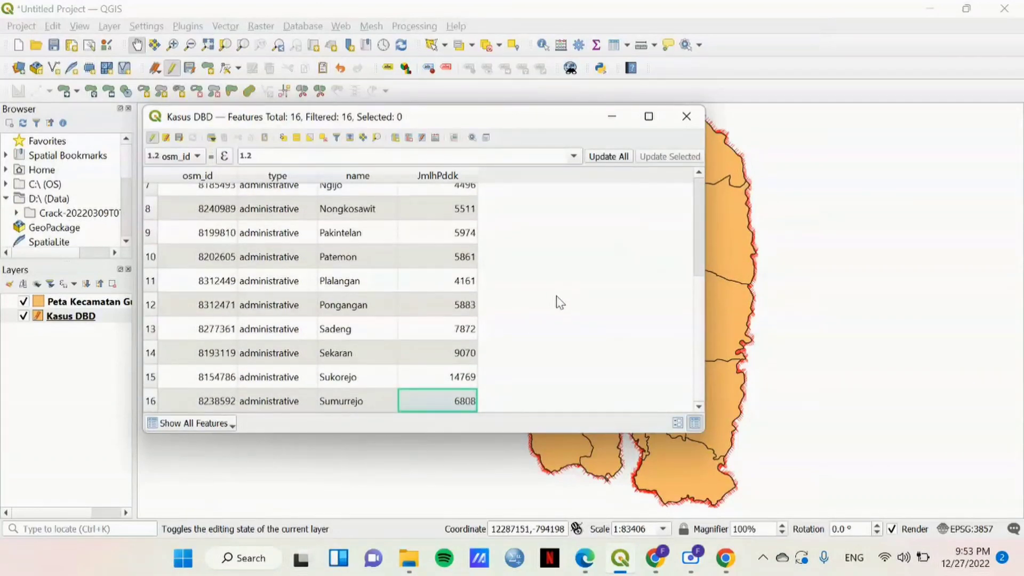
{"action": "scroll", "coordinate": [567, 347], "scroll_direction": "up", "scroll_amount": 2}
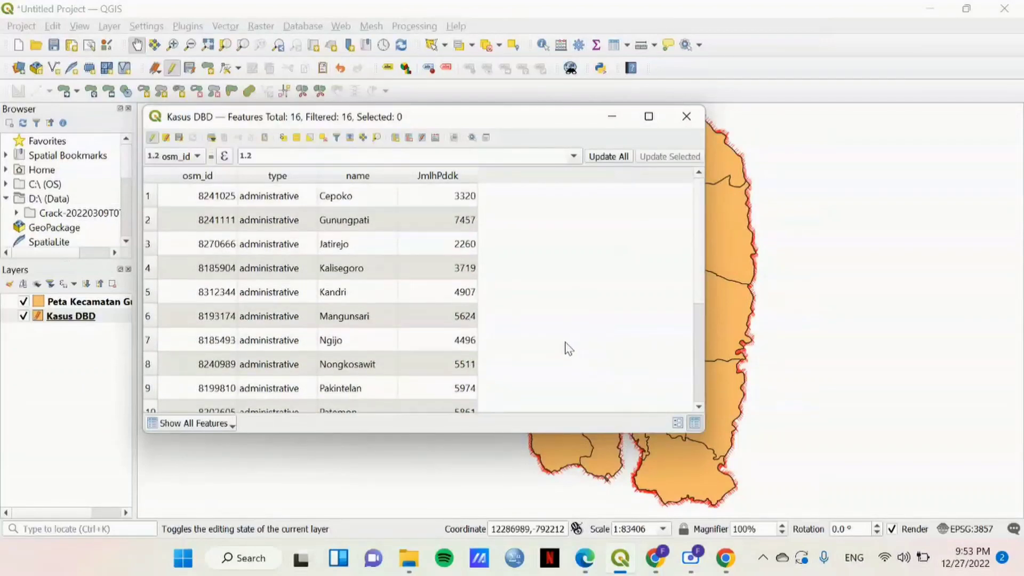
Add a decimal number field named LuasWlyh with length 10 and precision 2 to the Kasus DBD table
{"action": "left_click", "coordinate": [395, 138]}
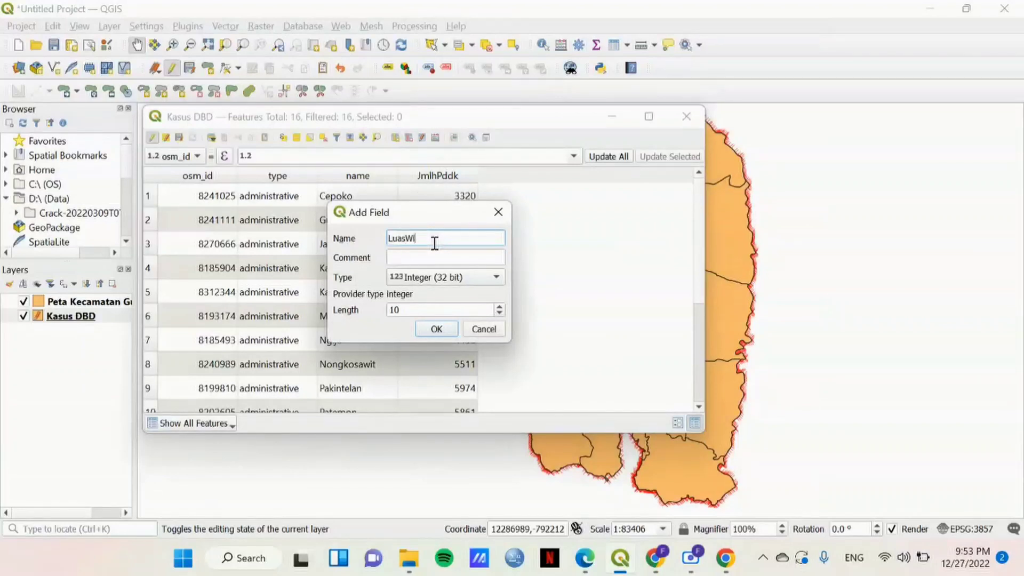
{"action": "left_click", "coordinate": [456, 277]}
{"action": "left_click", "coordinate": [460, 307]}
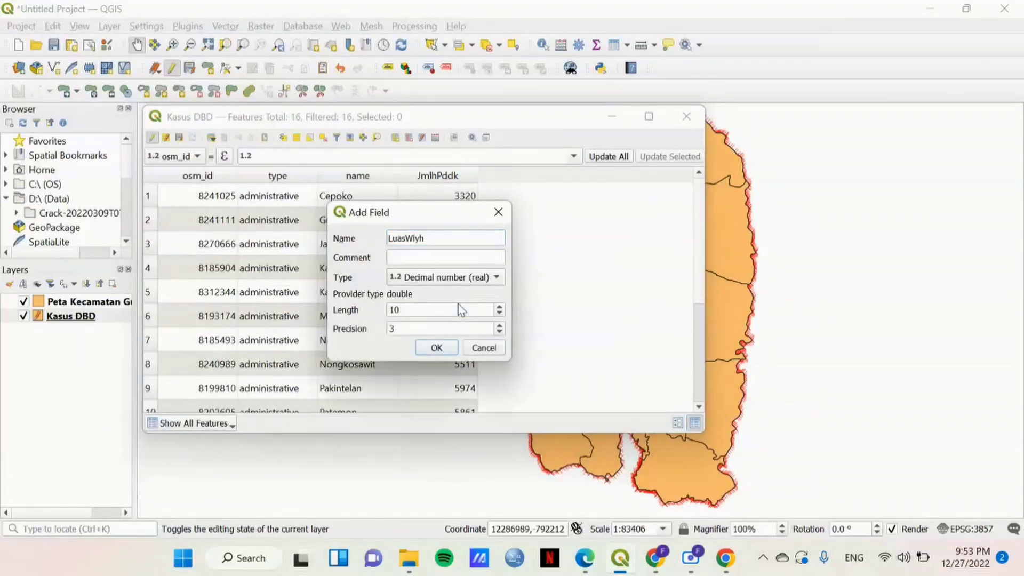
{"action": "left_click", "coordinate": [438, 331]}
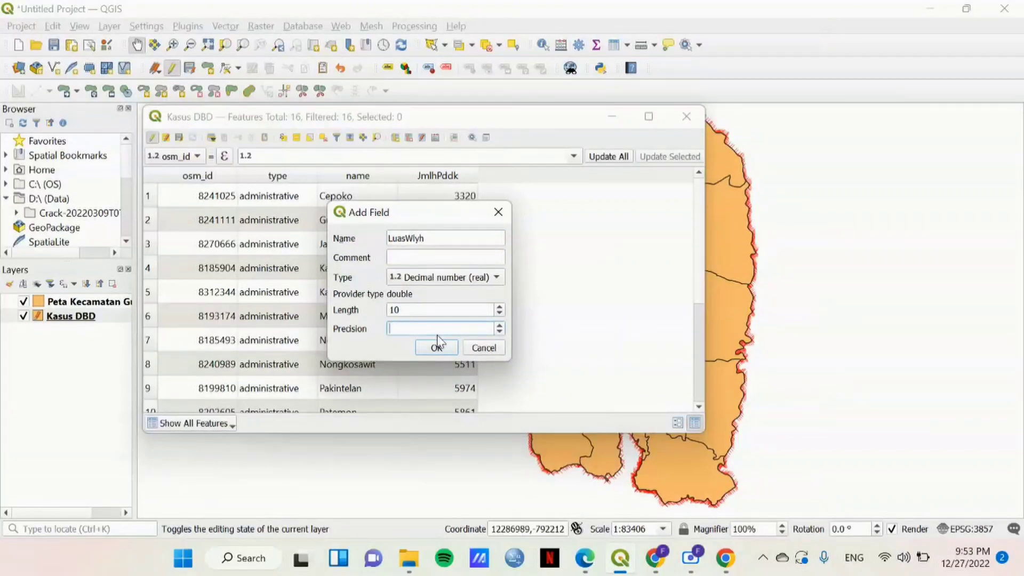
{"action": "type", "text": "2"}
{"action": "left_click", "coordinate": [437, 348]}
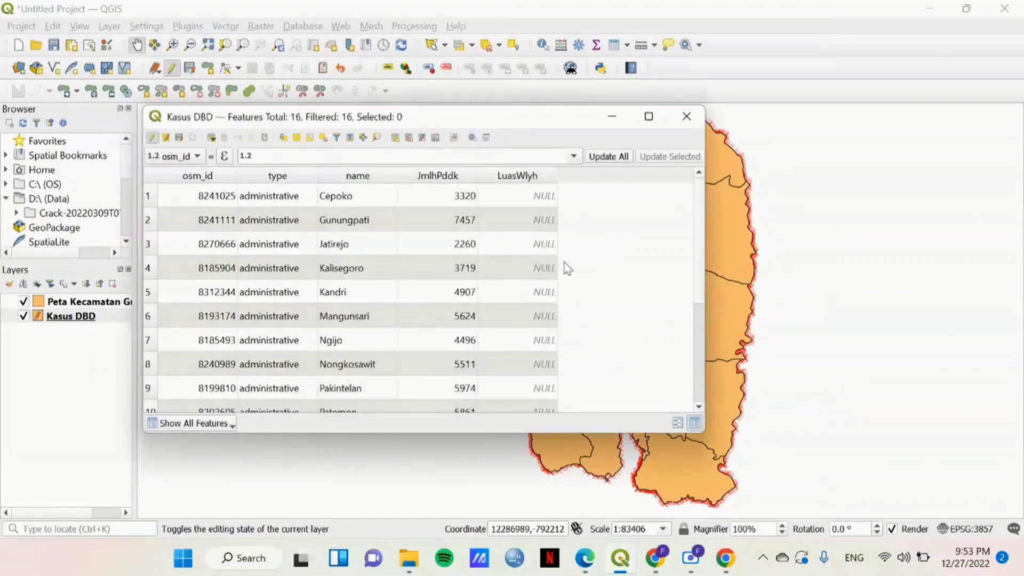
Look up Cepoko's area in table 1.1 of the Gunungpati PDF in Edge and enter 2.80 as its LuasWlyh value in QGIS
{"action": "double_click", "coordinate": [540, 199]}
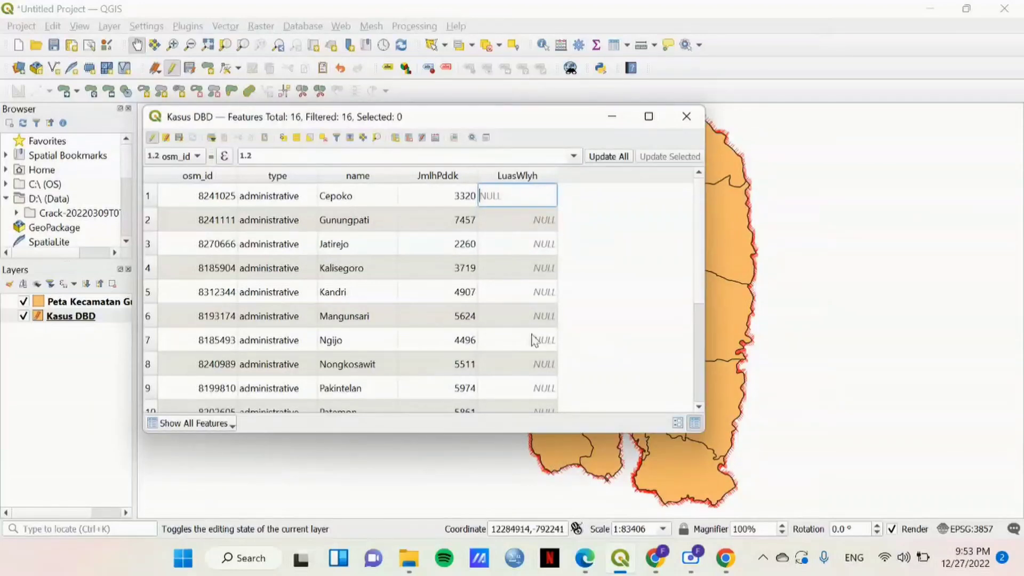
{"action": "left_click", "coordinate": [561, 426]}
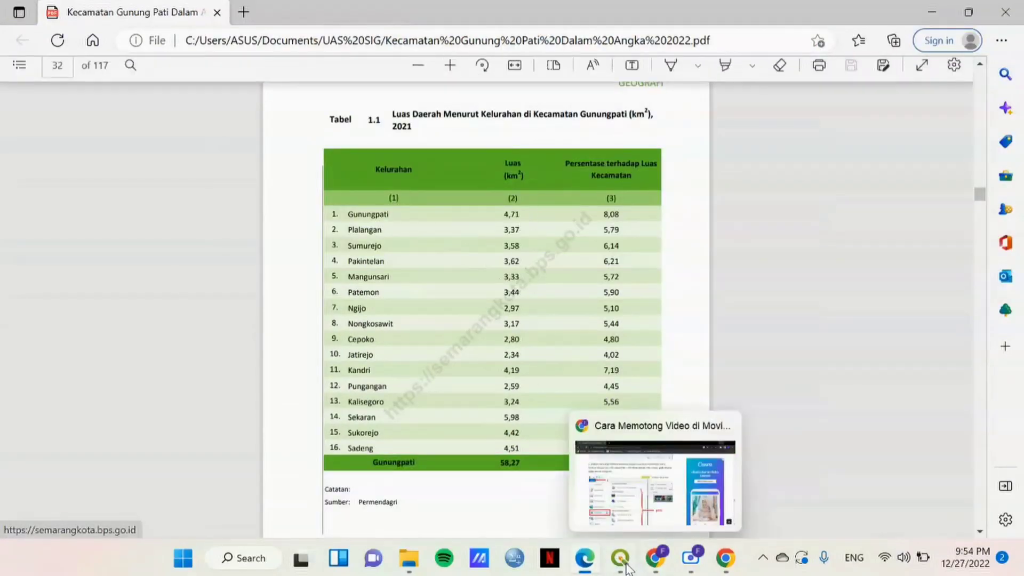
{"action": "mouse_move", "coordinate": [629, 518]}
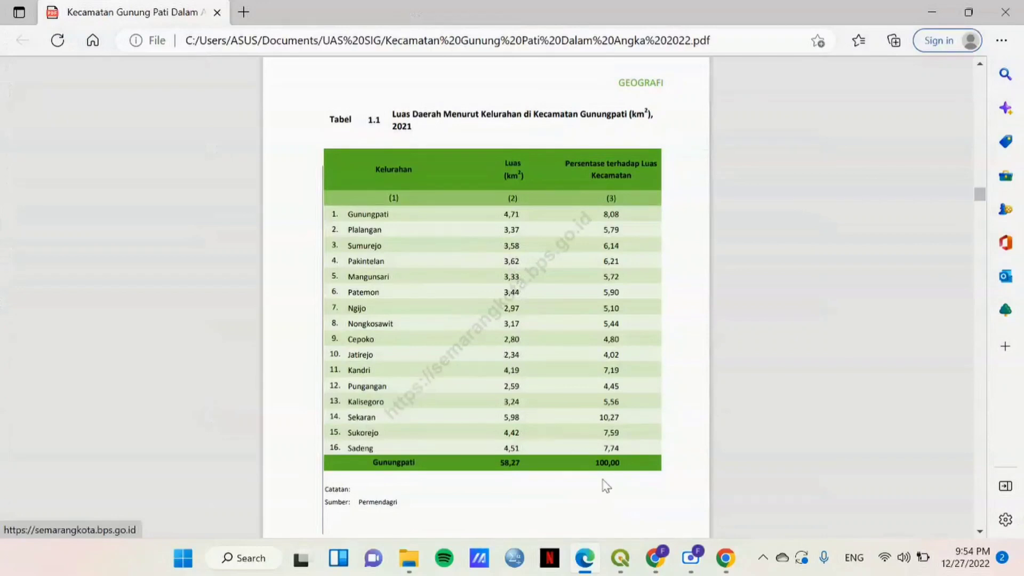
{"action": "left_click", "coordinate": [630, 558]}
{"action": "double_click", "coordinate": [515, 194]}
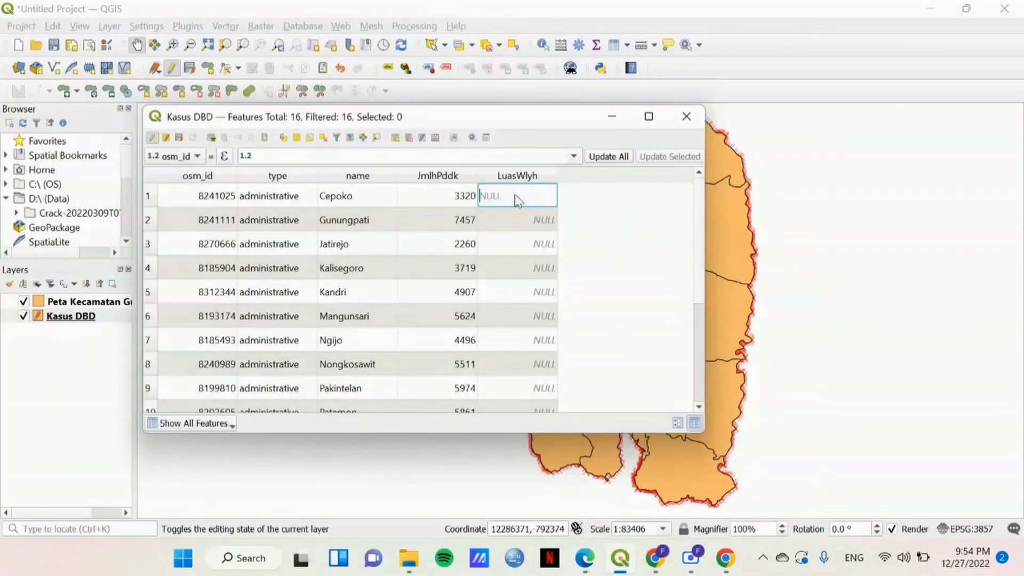
{"action": "type", "text": "2.80"}
{"action": "key", "text": "Return"}
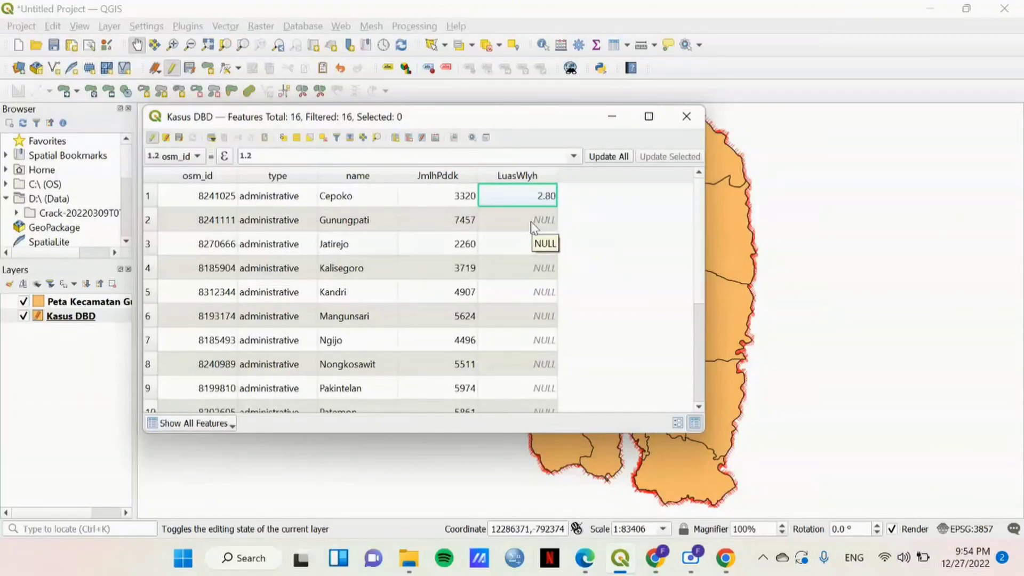
Review the LuasWlyh area values of all the villages in the Kasus DBD table
{"action": "scroll", "coordinate": [531, 227], "scroll_direction": "down", "scroll_amount": 3}
{"action": "scroll", "coordinate": [532, 229], "scroll_direction": "up", "scroll_amount": 3}
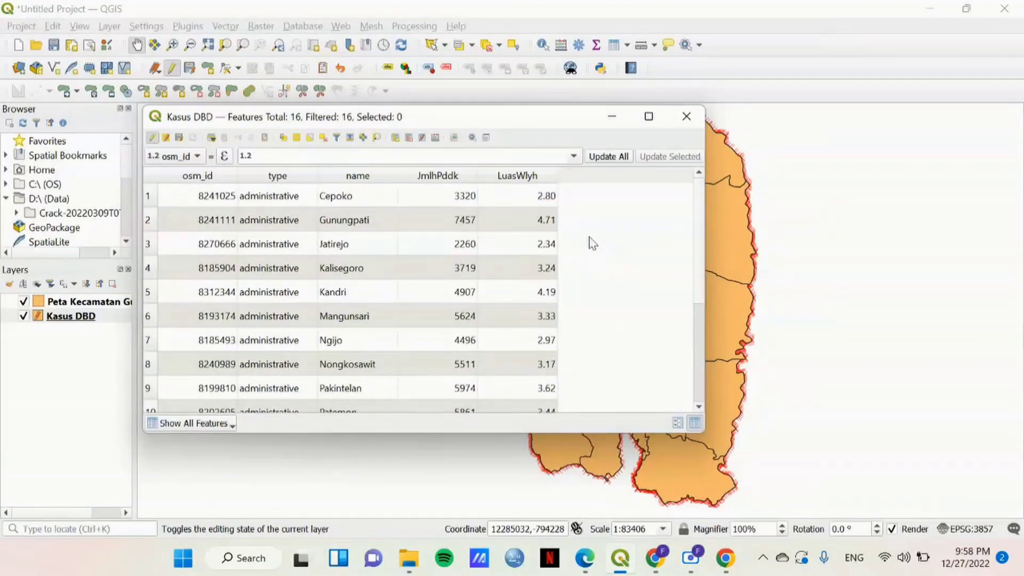
{"action": "scroll", "coordinate": [590, 242], "scroll_direction": "down", "scroll_amount": 3}
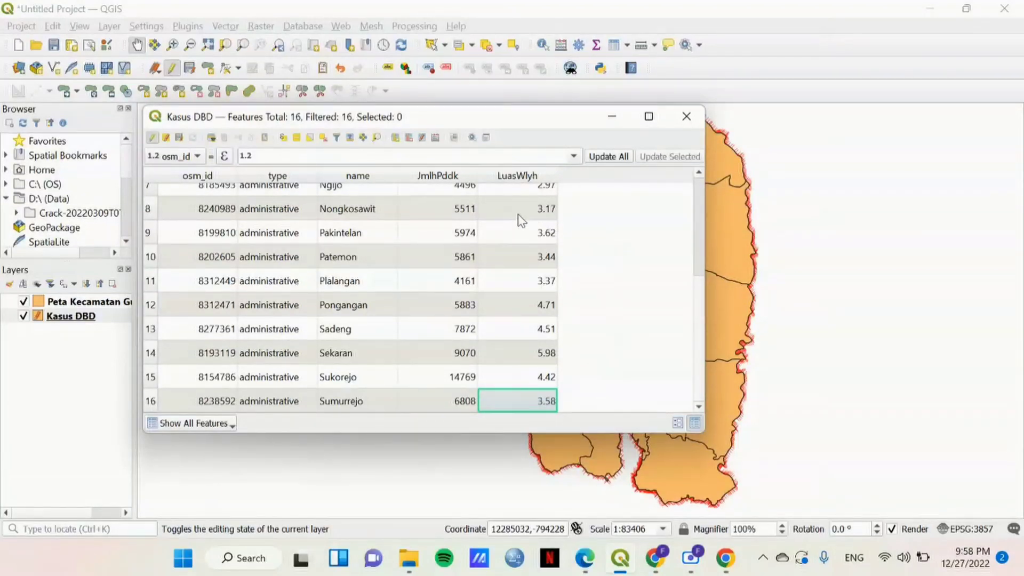
{"action": "scroll", "coordinate": [517, 218], "scroll_direction": "up", "scroll_amount": 3}
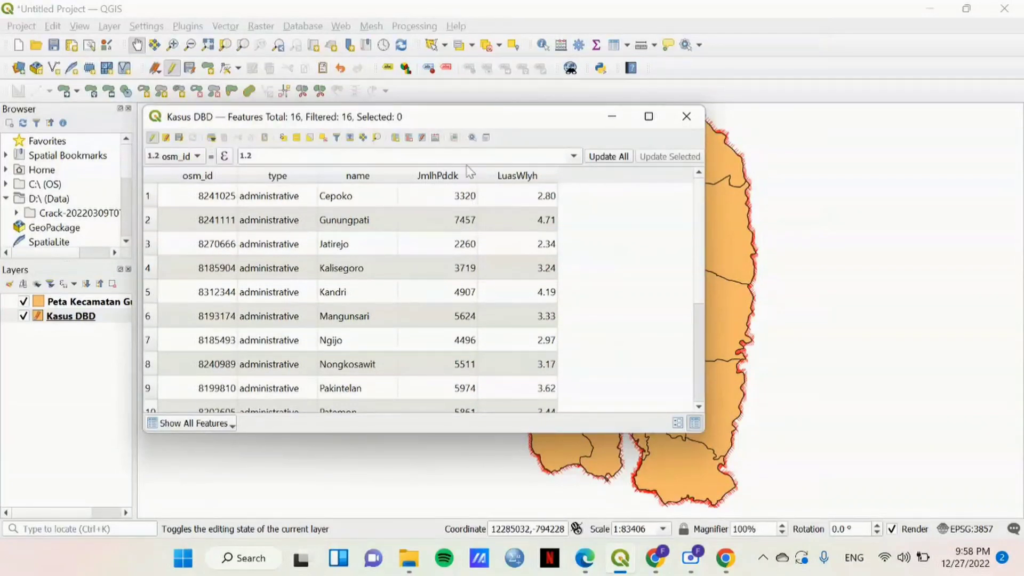
Create a virtual 32-bit integer field named Kepadatan, length 10, with the Field Calculator expression "JmlhPddk" / "LuasWlyh"
{"action": "left_click", "coordinate": [436, 141]}
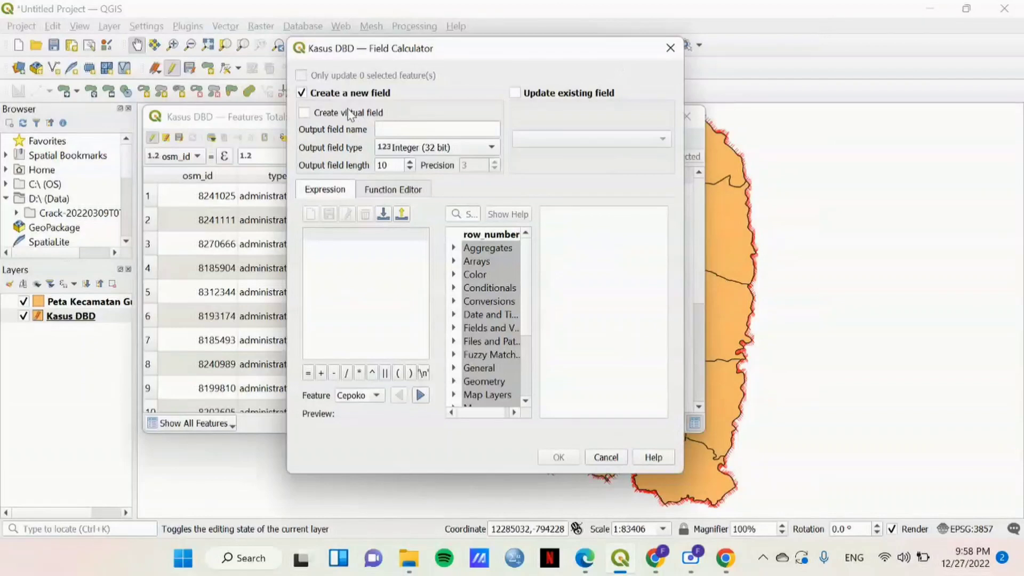
{"action": "left_click", "coordinate": [309, 114]}
{"action": "left_click", "coordinate": [415, 130]}
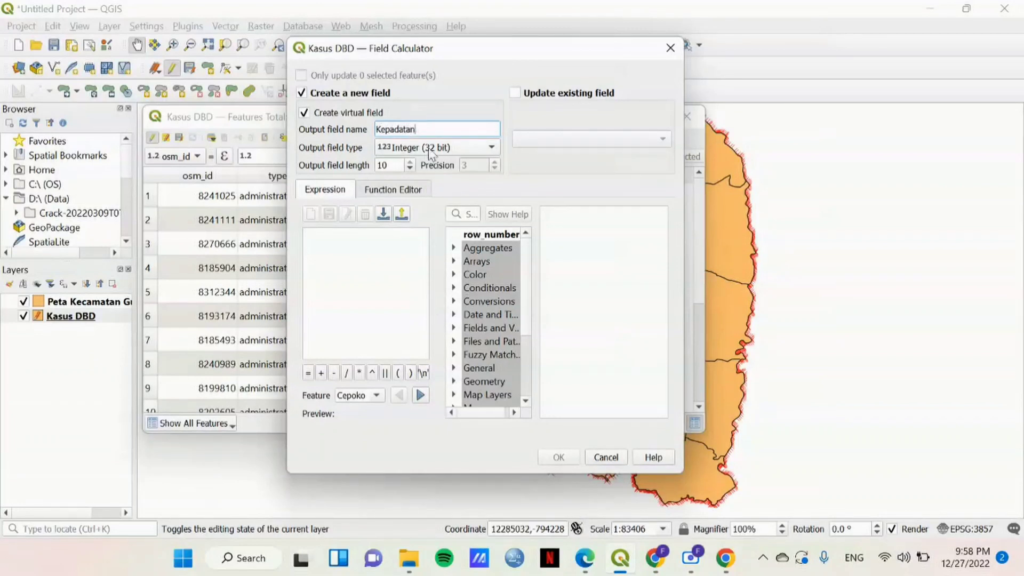
{"action": "left_click", "coordinate": [455, 328]}
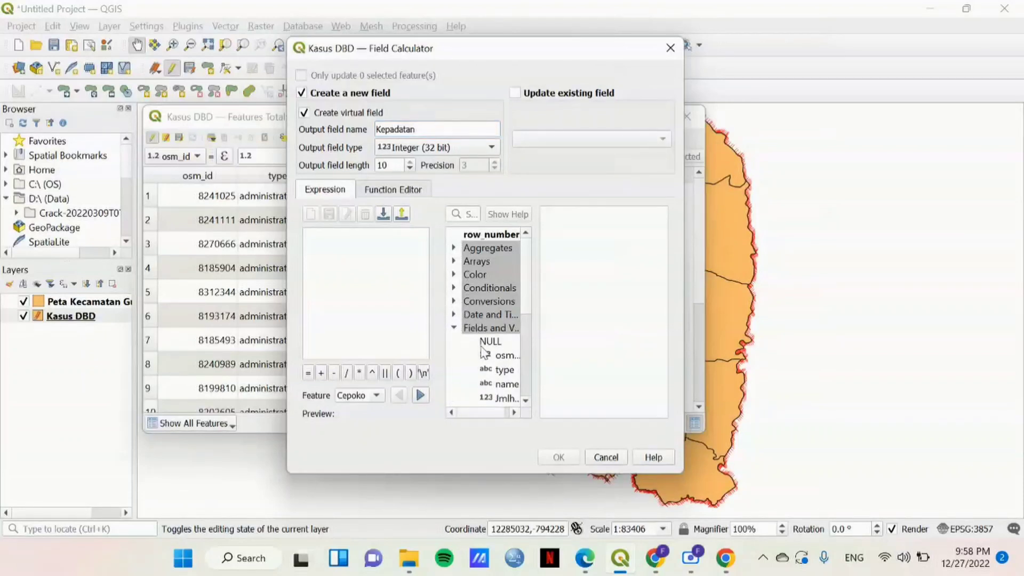
{"action": "scroll", "coordinate": [483, 349], "scroll_direction": "down", "scroll_amount": 1}
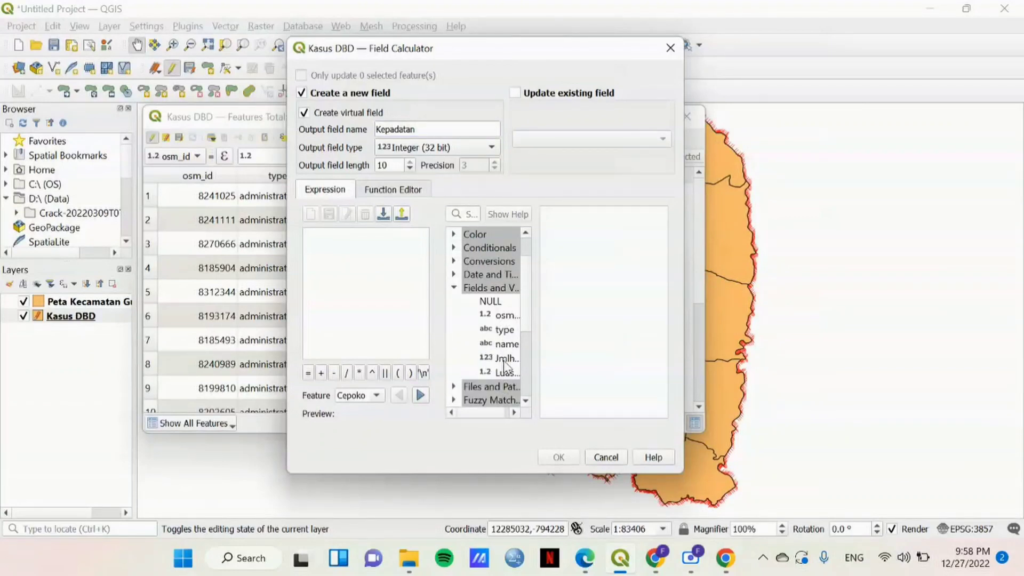
{"action": "double_click", "coordinate": [503, 360]}
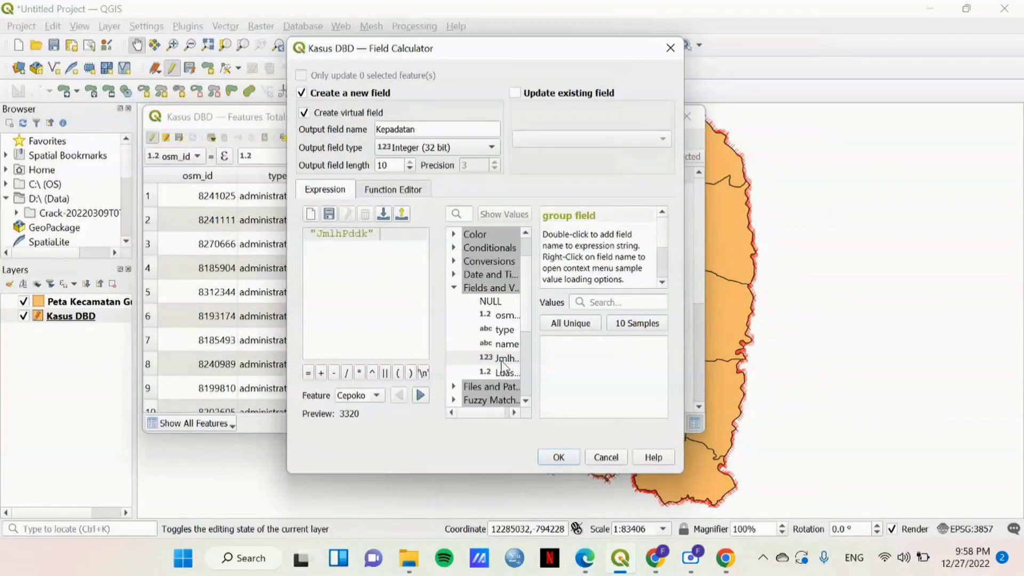
{"action": "left_click", "coordinate": [347, 373]}
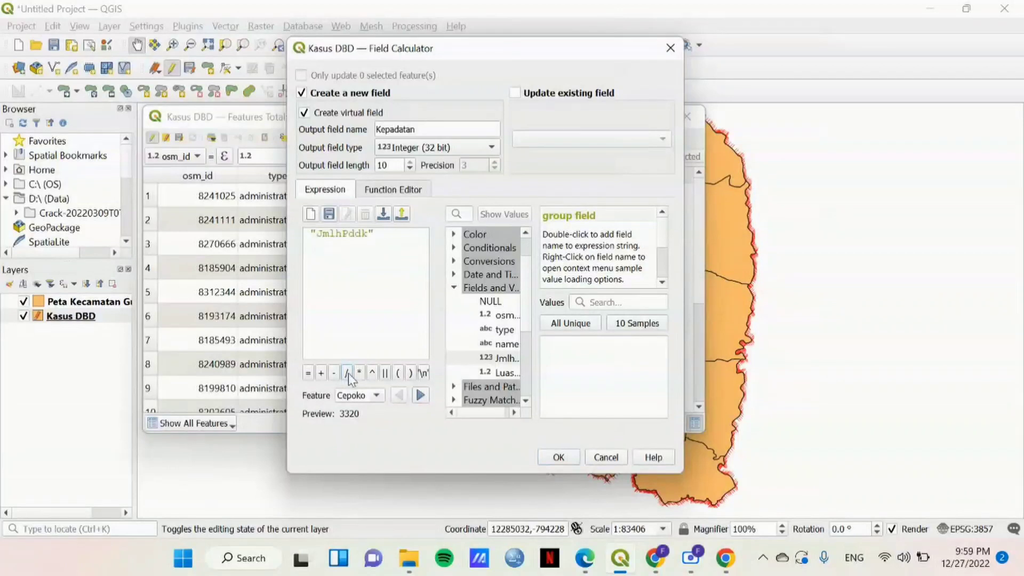
{"action": "double_click", "coordinate": [494, 373]}
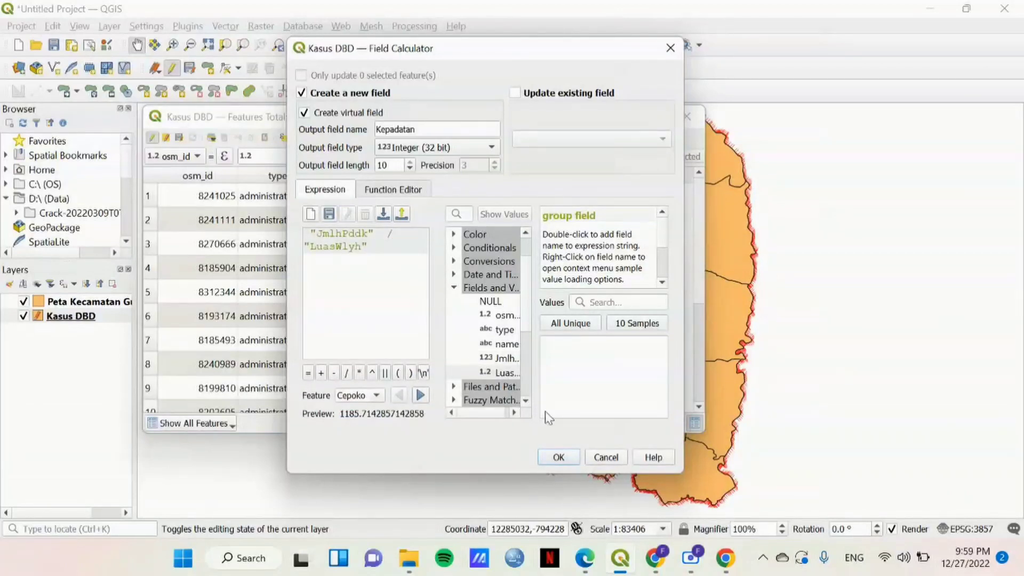
{"action": "left_click", "coordinate": [558, 458]}
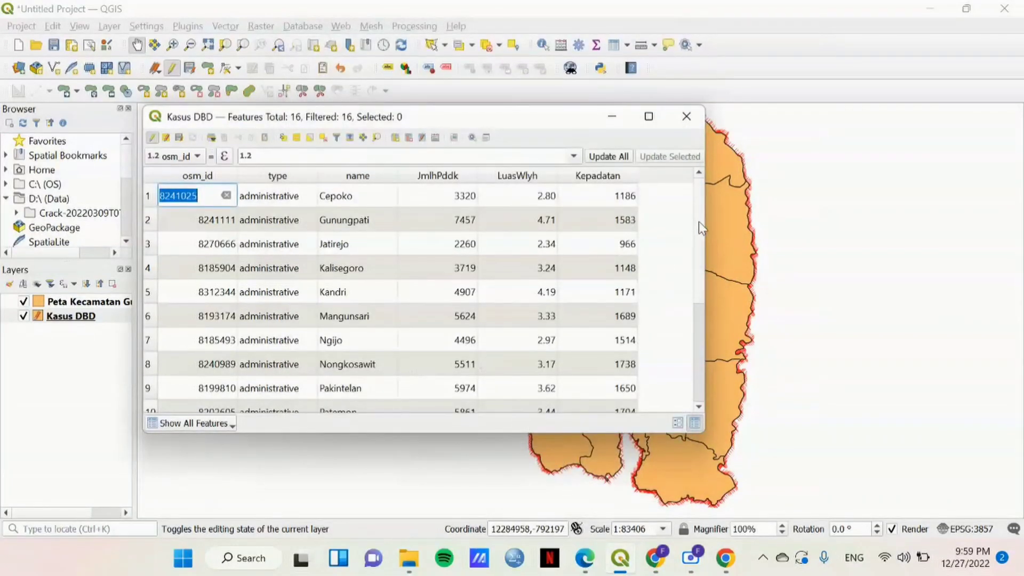
Check the Kepadatan values, save the Kasus DBD edits and close the table with editing turned off
{"action": "left_click_drag", "start_coordinate": [699, 222], "coordinate": [686, 200]}
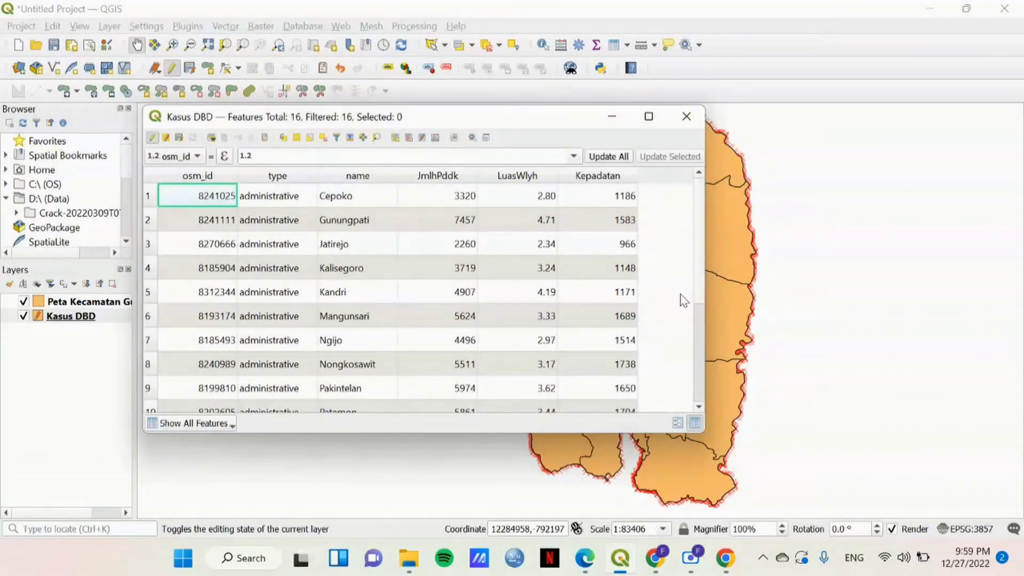
{"action": "scroll", "coordinate": [684, 301], "scroll_direction": "down", "scroll_amount": 3}
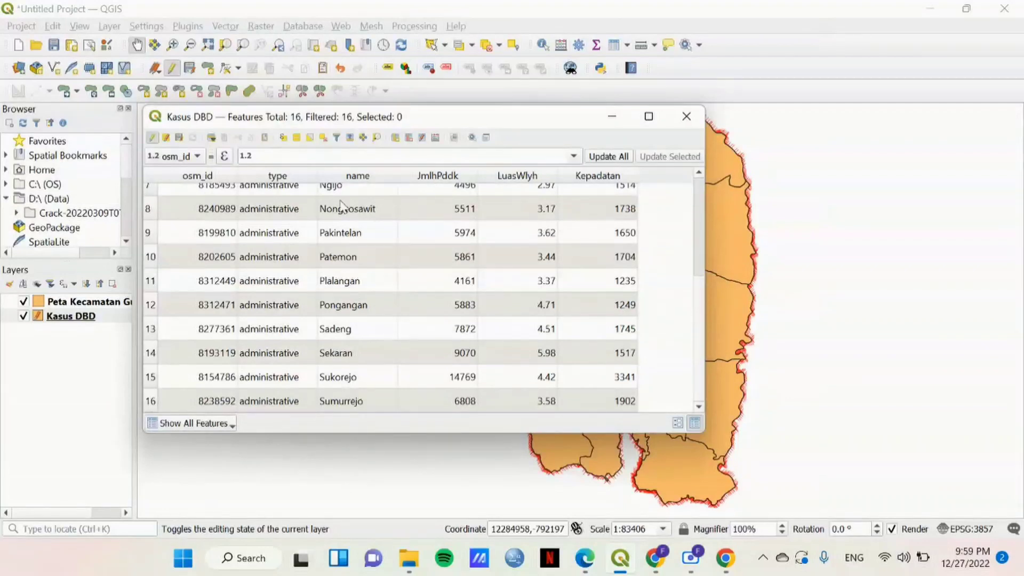
{"action": "left_click", "coordinate": [176, 137]}
{"action": "left_click", "coordinate": [686, 116]}
{"action": "left_click", "coordinate": [173, 68]}
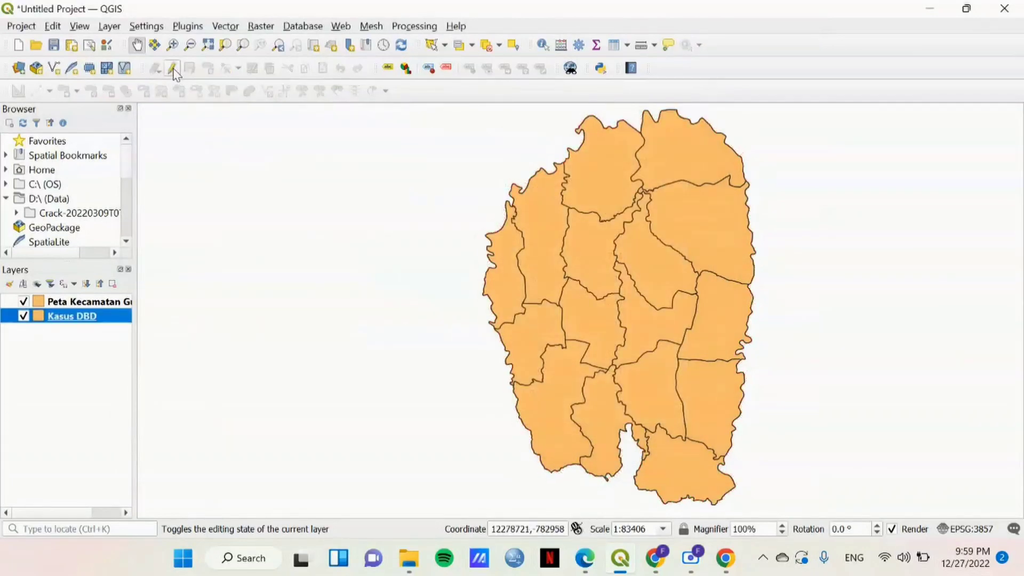
Save the project as a QGZ file named UAS SIG in the Documents > SIG folder
{"action": "left_click", "coordinate": [54, 45]}
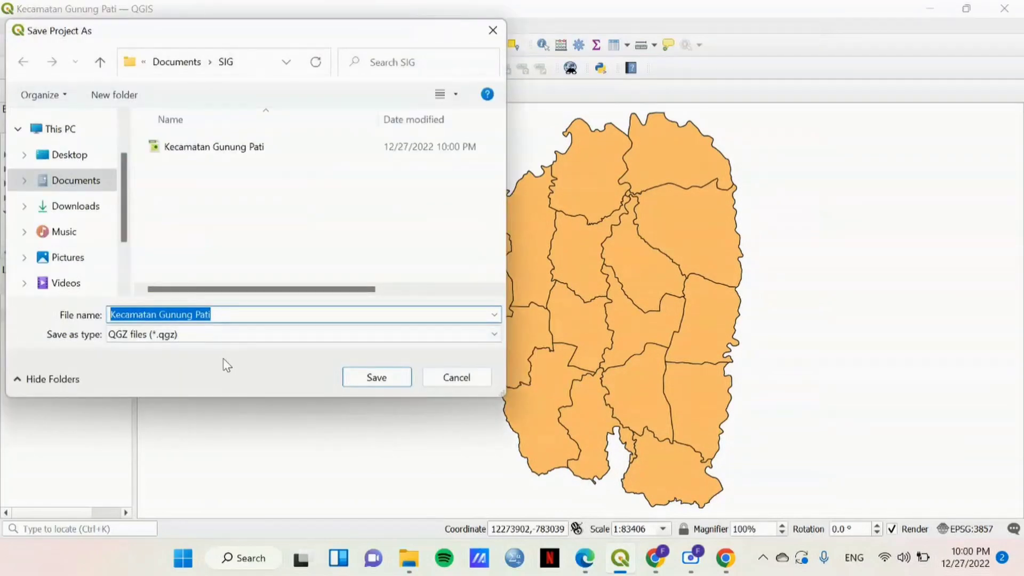
{"action": "type", "text": "UAS"}
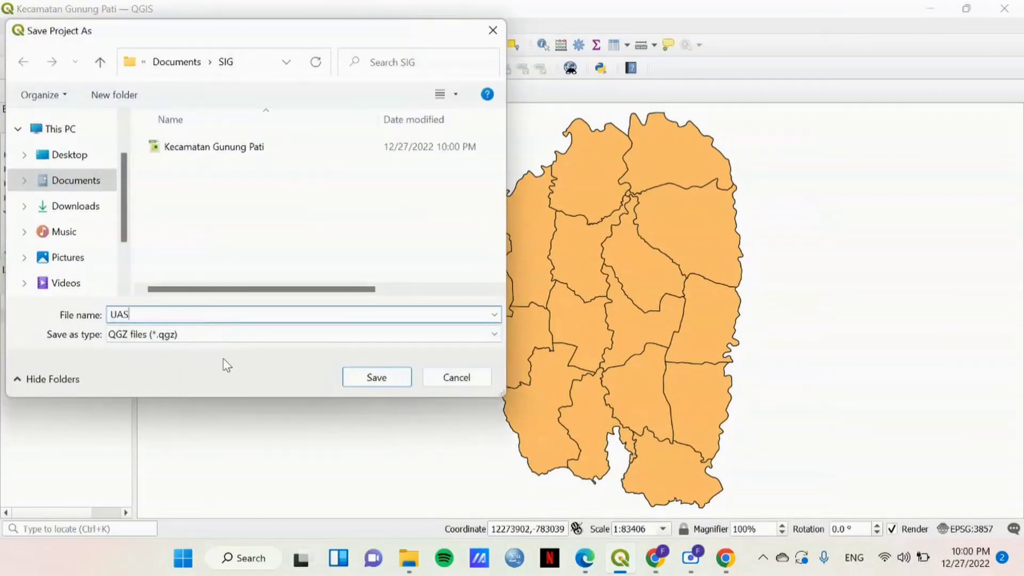
{"action": "type", "text": " SIG"}
{"action": "left_click", "coordinate": [388, 385]}
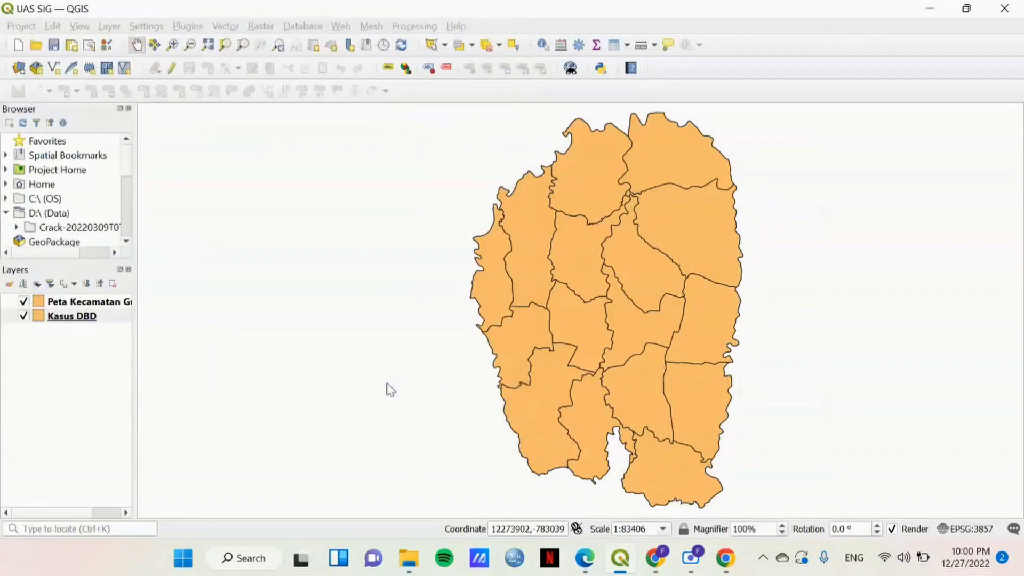
{"action": "left_click_drag", "start_coordinate": [401, 359], "coordinate": [387, 352]}
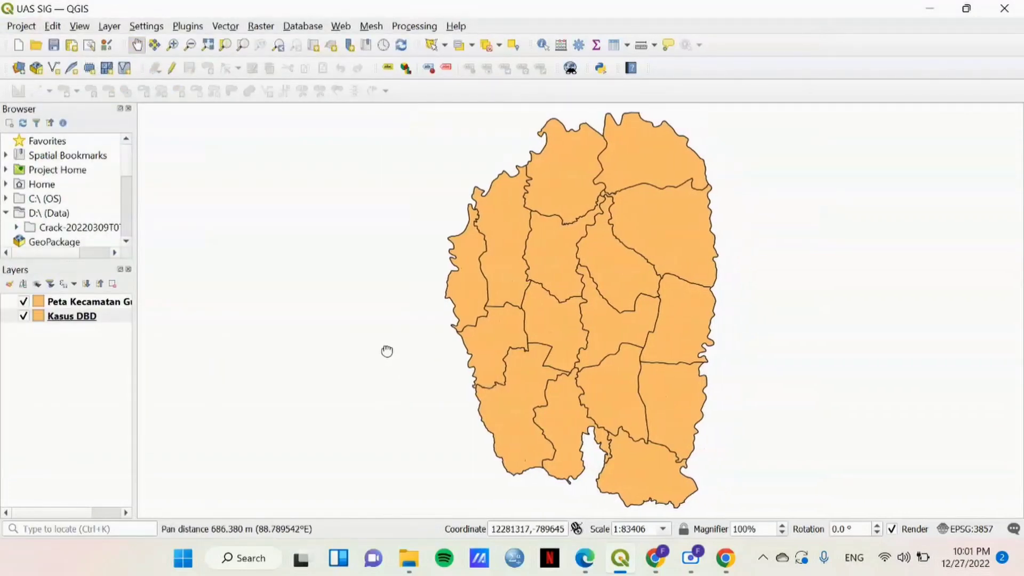
{"action": "right_click", "coordinate": [90, 322]}
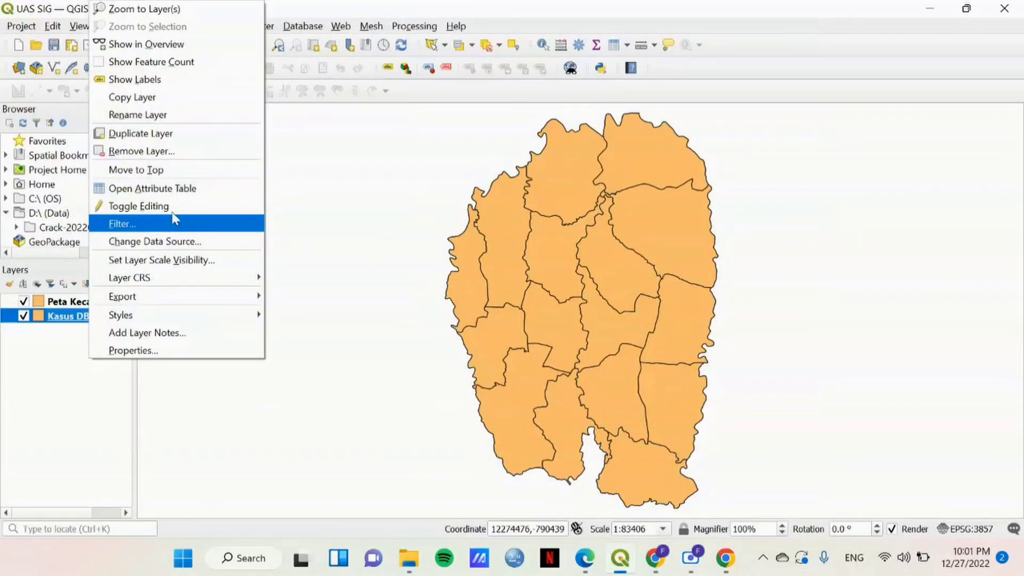
{"action": "left_click", "coordinate": [322, 188]}
{"action": "left_click_drag", "start_coordinate": [588, 280], "coordinate": [368, 178]}
{"action": "left_click_drag", "start_coordinate": [421, 269], "coordinate": [387, 249]}
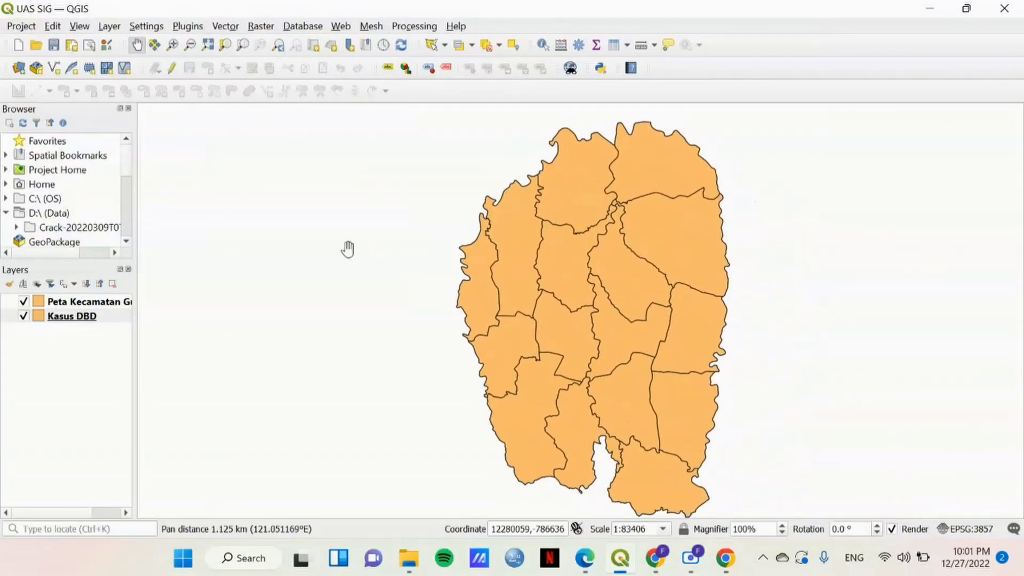
Start adding a spreadsheet layer and load the Kasus DBD Gunungpati file from the Documents > SIG folder
{"action": "left_click", "coordinate": [105, 30]}
{"action": "mouse_move", "coordinate": [159, 80]}
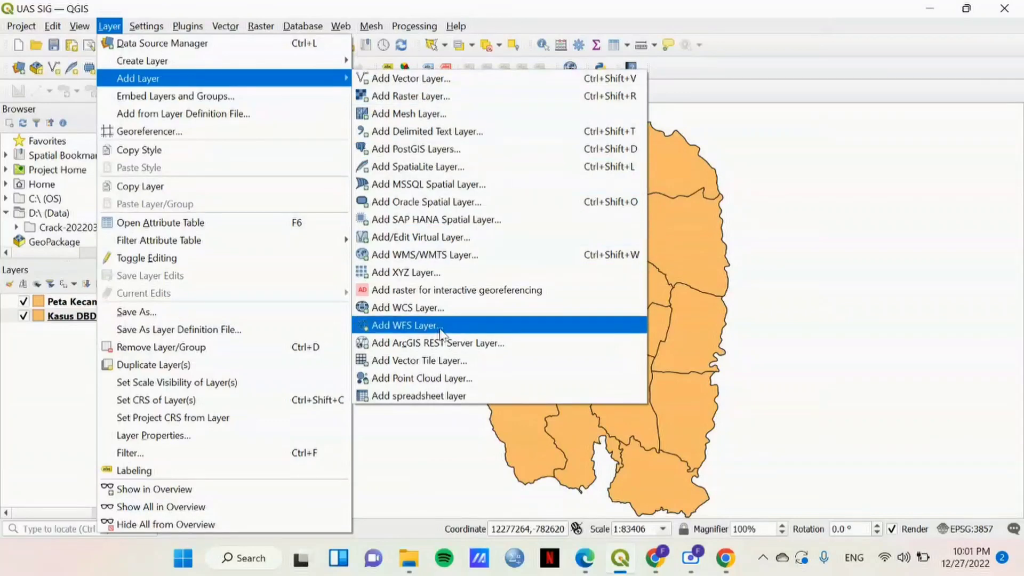
{"action": "left_click", "coordinate": [444, 399]}
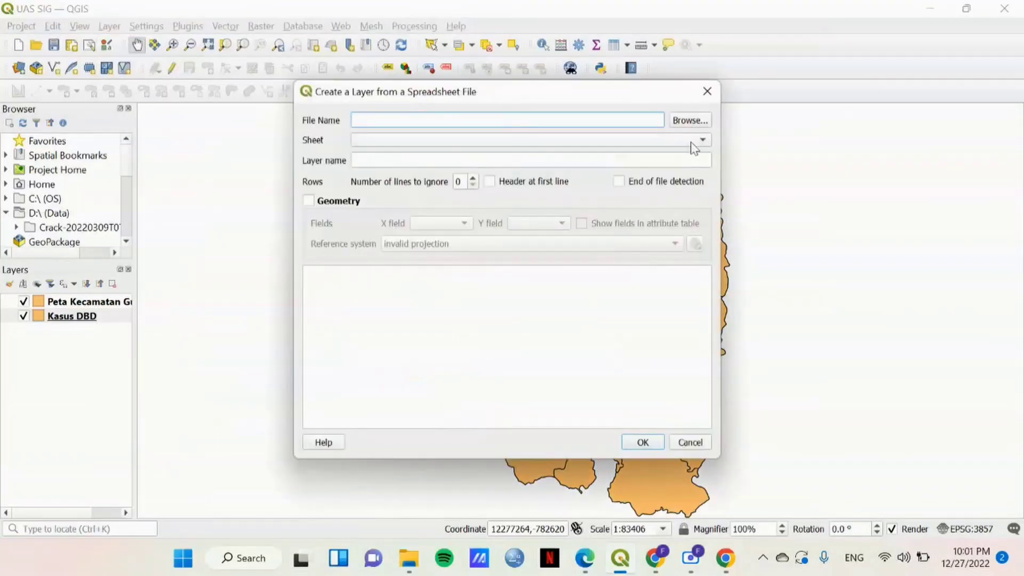
{"action": "left_click", "coordinate": [690, 121]}
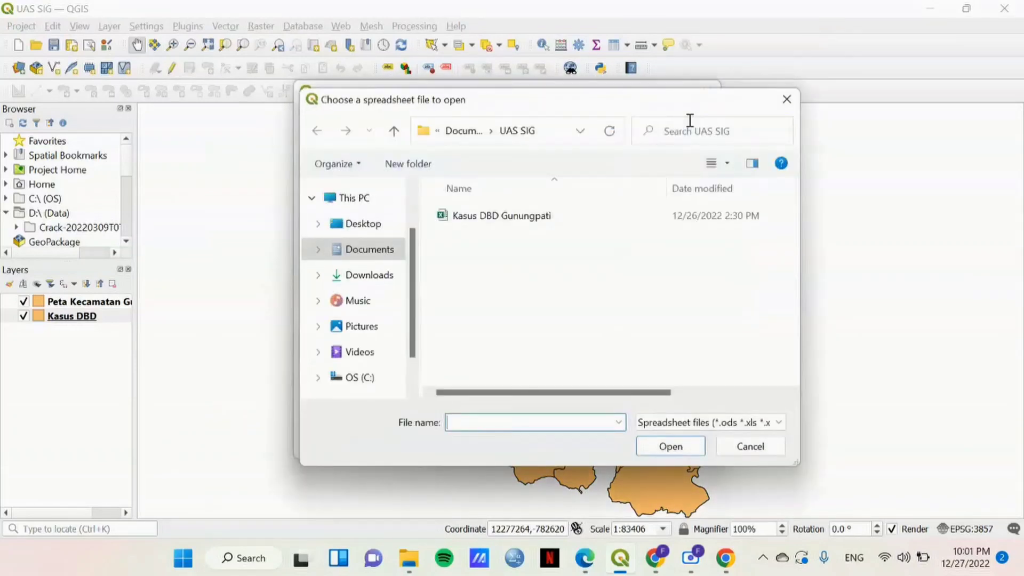
{"action": "left_click", "coordinate": [374, 250]}
{"action": "scroll", "coordinate": [526, 319], "scroll_direction": "down", "scroll_amount": 1}
{"action": "scroll", "coordinate": [497, 280], "scroll_direction": "up", "scroll_amount": 1}
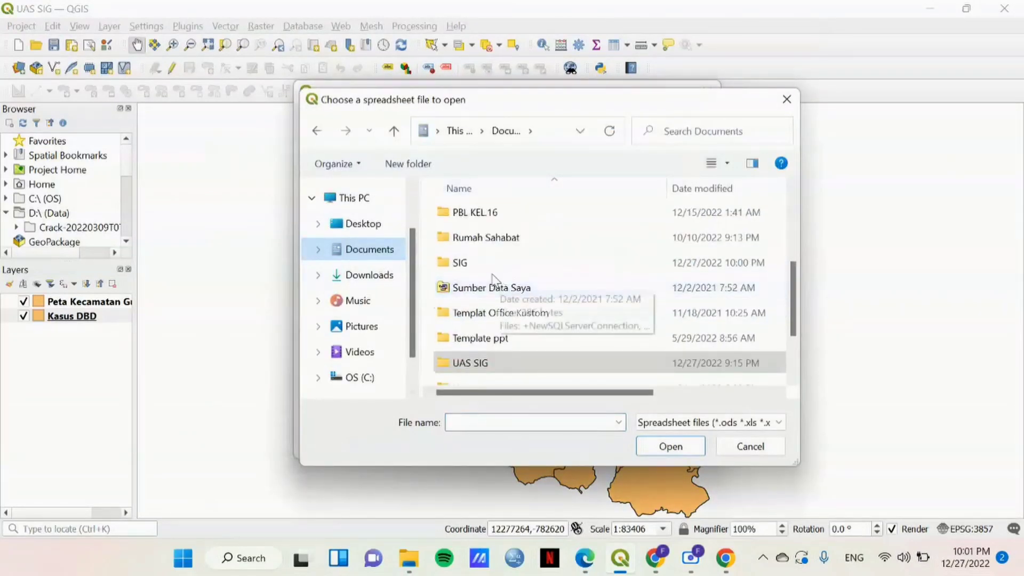
{"action": "double_click", "coordinate": [491, 264]}
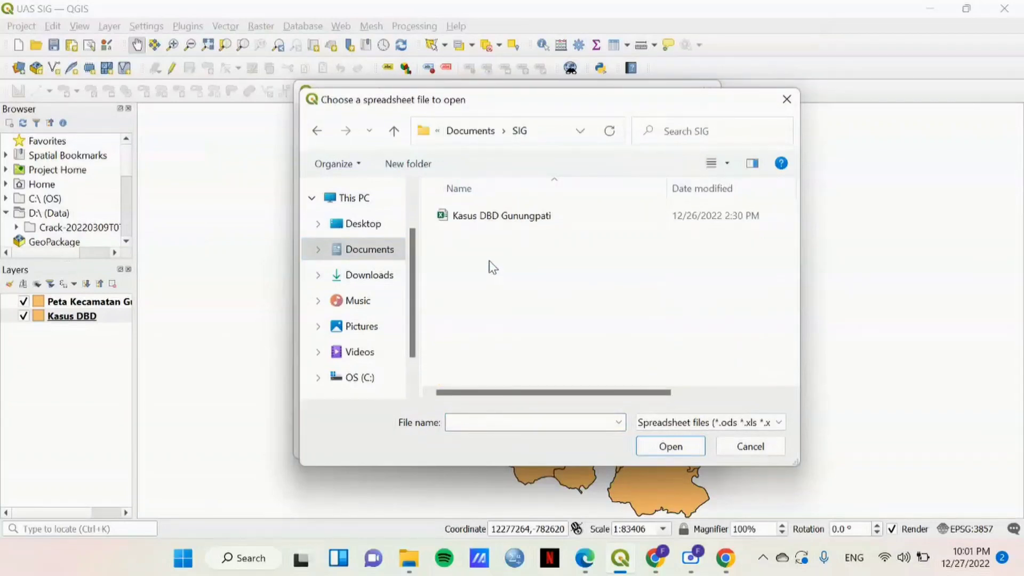
{"action": "left_click", "coordinate": [508, 225]}
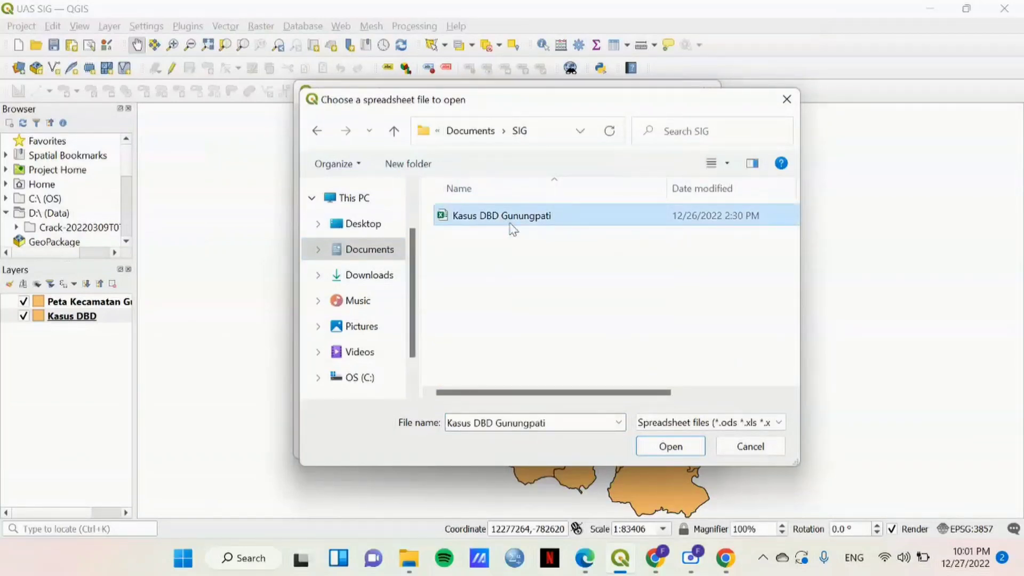
{"action": "left_click", "coordinate": [671, 448]}
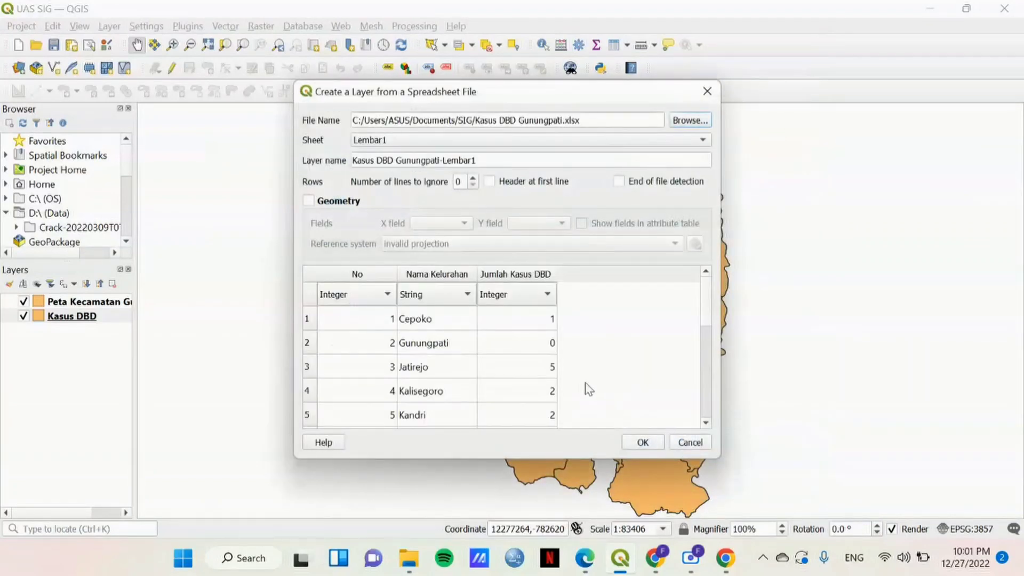
Review the case rows of all villages in sheet Lembar1 and add the sheet as layer Kasus DBD Gunungpati-Lembar1
{"action": "scroll", "coordinate": [575, 356], "scroll_direction": "down", "scroll_amount": 2}
{"action": "scroll", "coordinate": [581, 351], "scroll_direction": "up", "scroll_amount": 2}
{"action": "scroll", "coordinate": [581, 350], "scroll_direction": "down", "scroll_amount": 4}
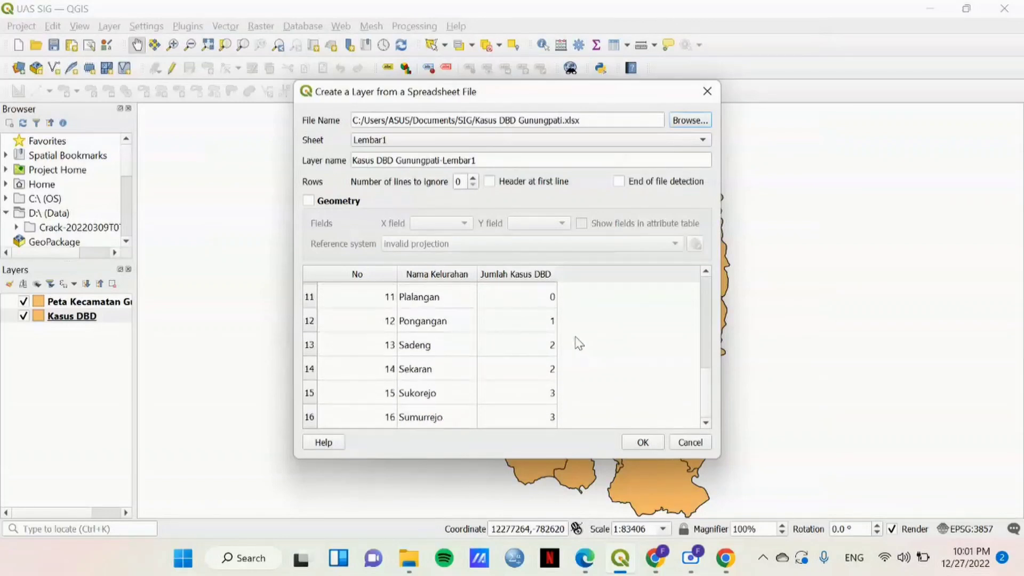
{"action": "scroll", "coordinate": [578, 344], "scroll_direction": "up", "scroll_amount": 5}
{"action": "scroll", "coordinate": [579, 343], "scroll_direction": "down", "scroll_amount": 5}
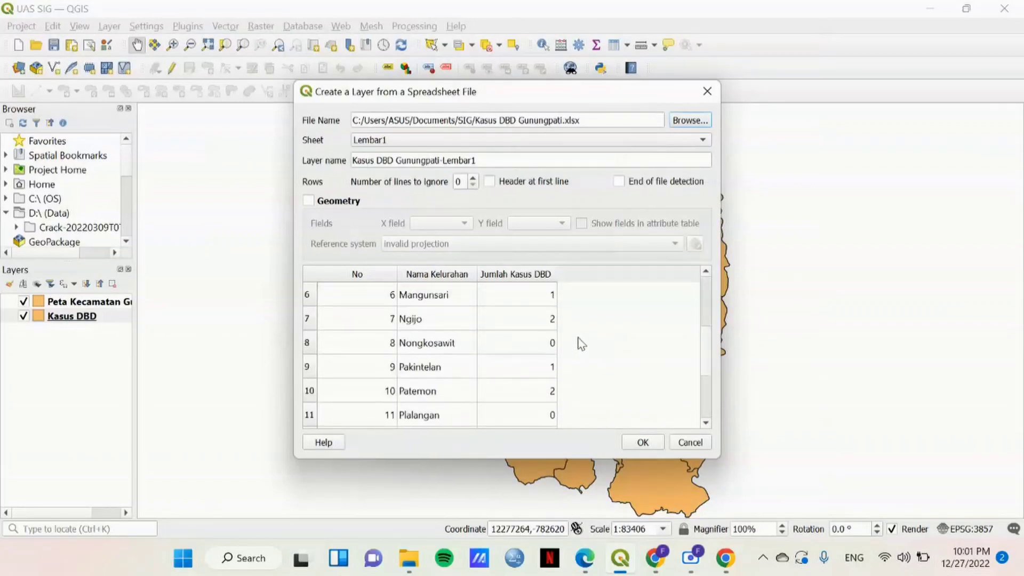
{"action": "left_click", "coordinate": [634, 444]}
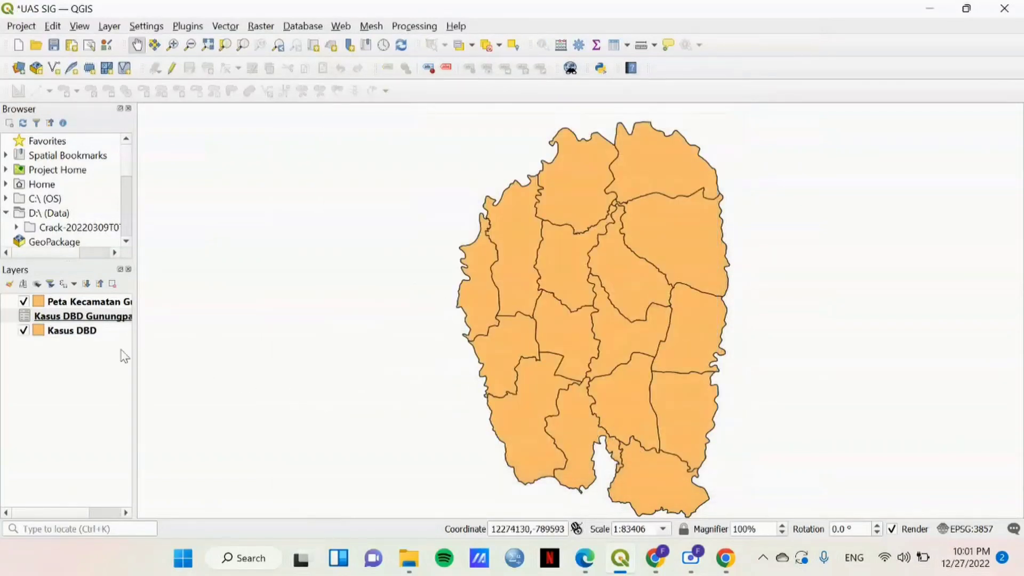
Start a vector join on the Kasus DBD layer with Kasus DBD Gunungpati-Lembar1, using join field Nama Kelurahan and target field name
{"action": "left_click", "coordinate": [75, 331]}
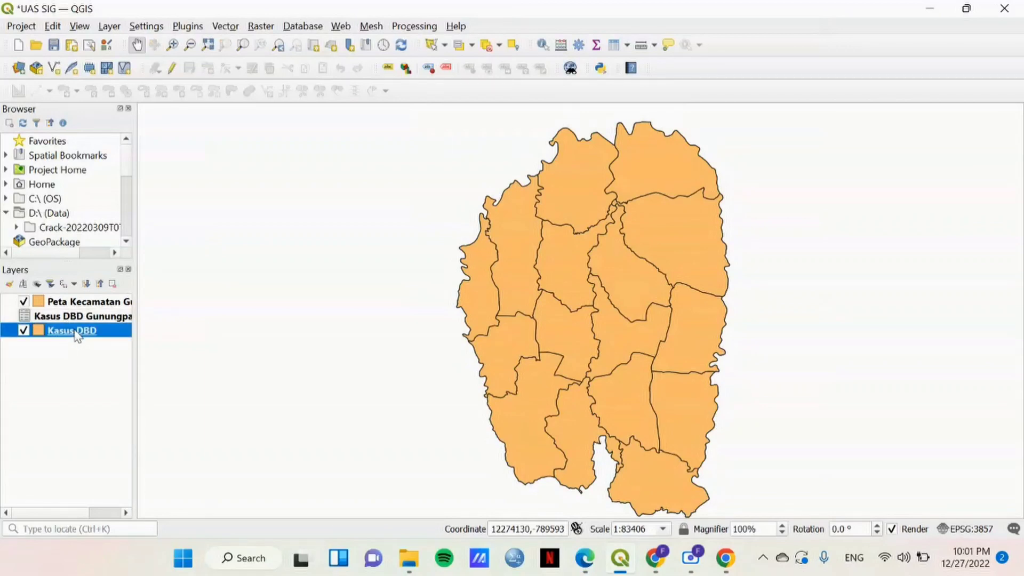
{"action": "right_click", "coordinate": [75, 335]}
{"action": "left_click", "coordinate": [63, 336]}
{"action": "right_click", "coordinate": [63, 336]}
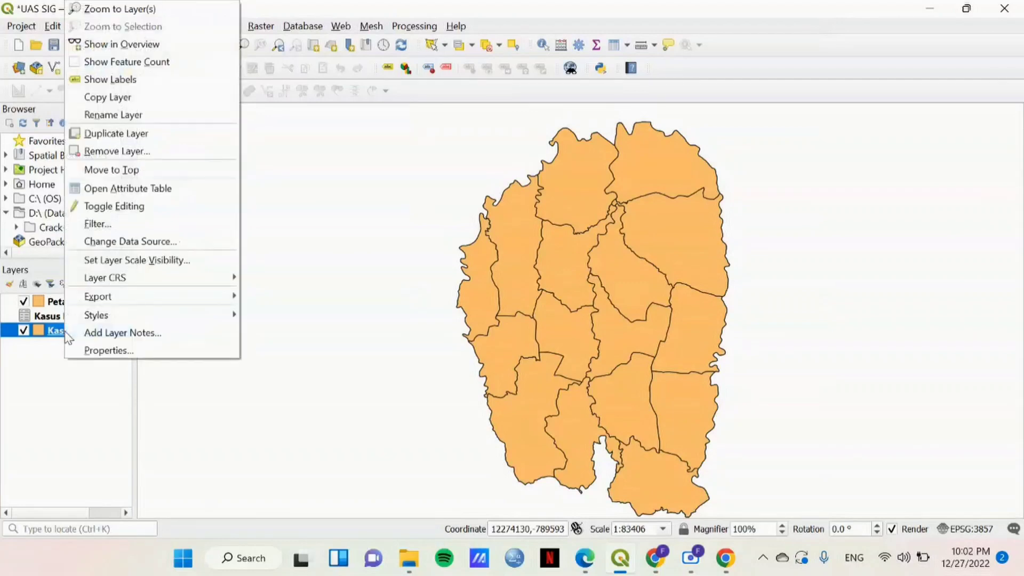
{"action": "left_click", "coordinate": [117, 352]}
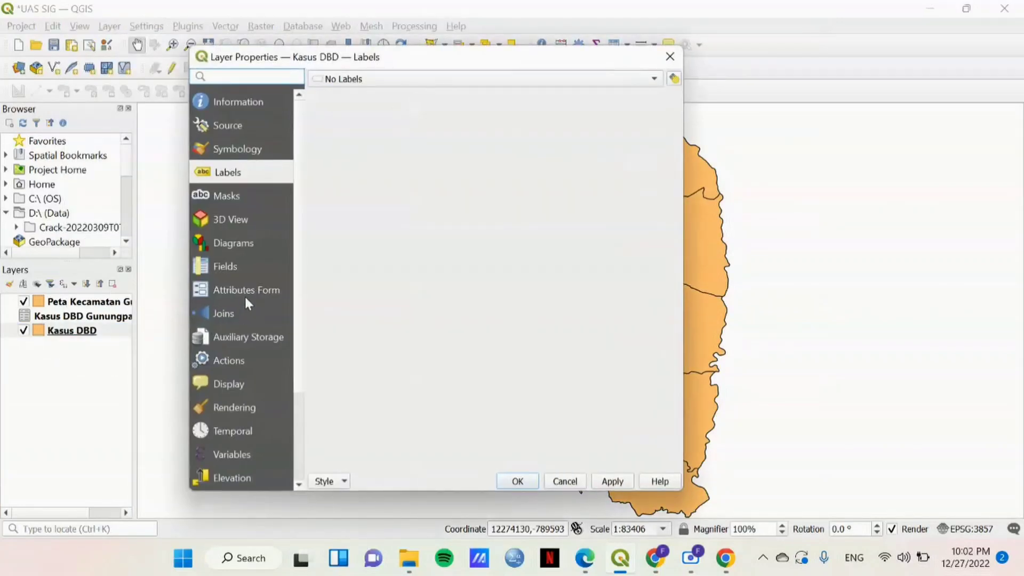
{"action": "left_click", "coordinate": [237, 319]}
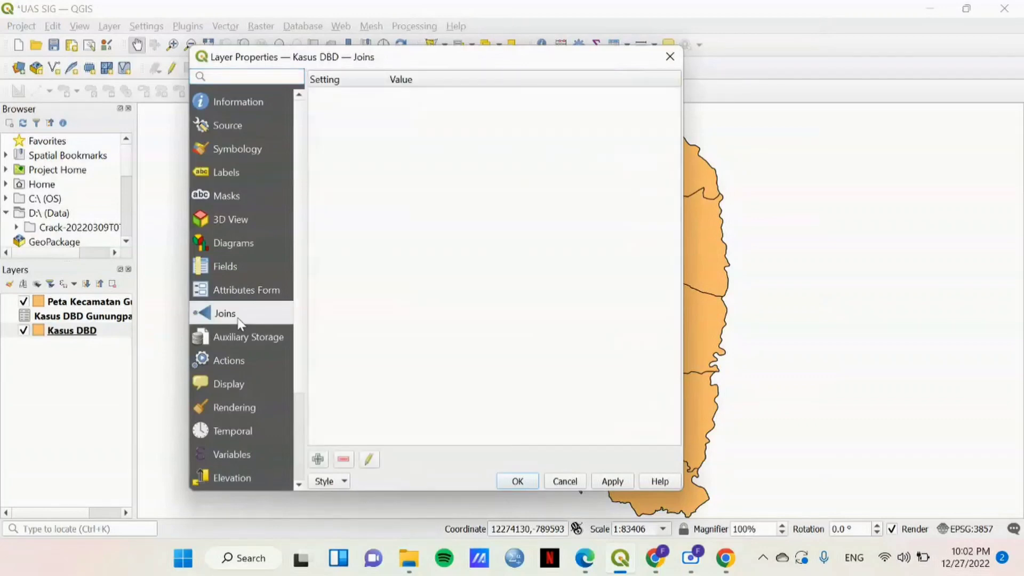
{"action": "left_click", "coordinate": [320, 461]}
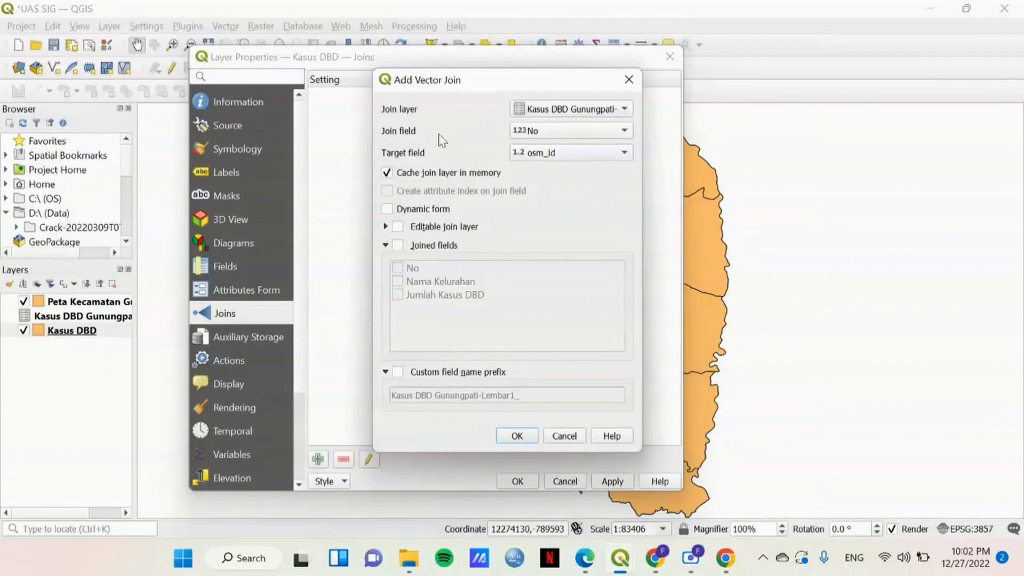
{"action": "left_click", "coordinate": [539, 138]}
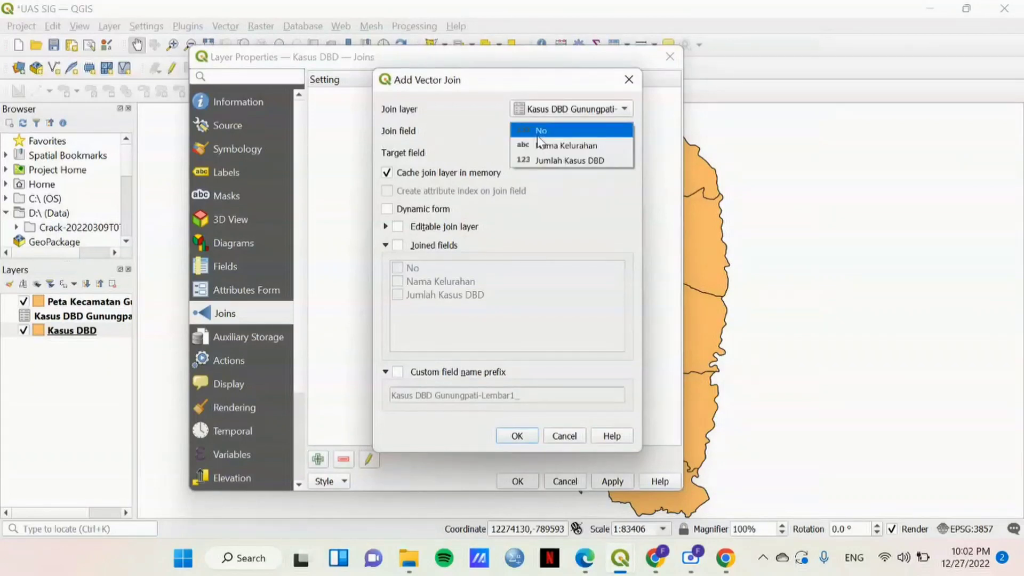
{"action": "left_click", "coordinate": [545, 145]}
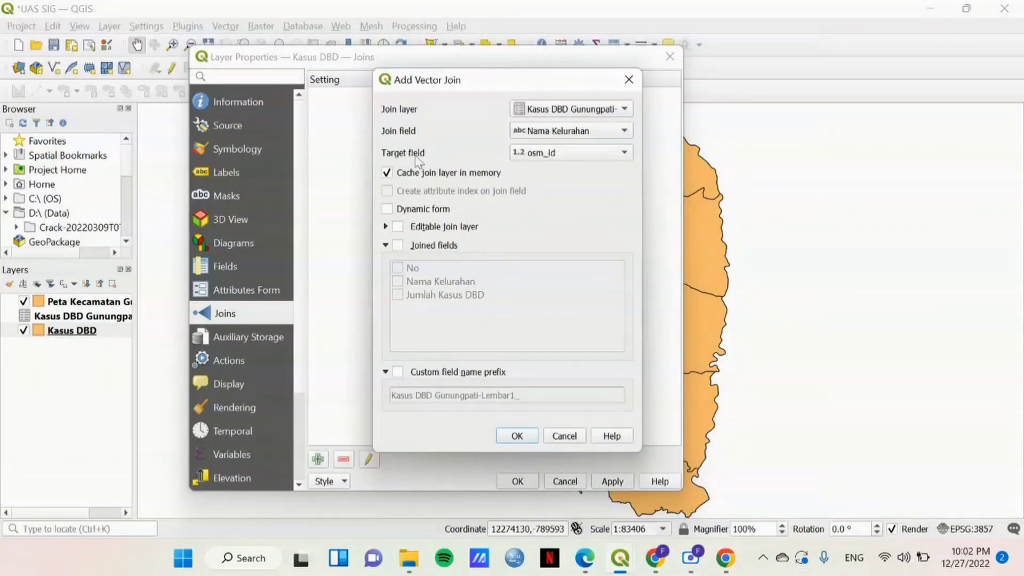
{"action": "left_click", "coordinate": [530, 158]}
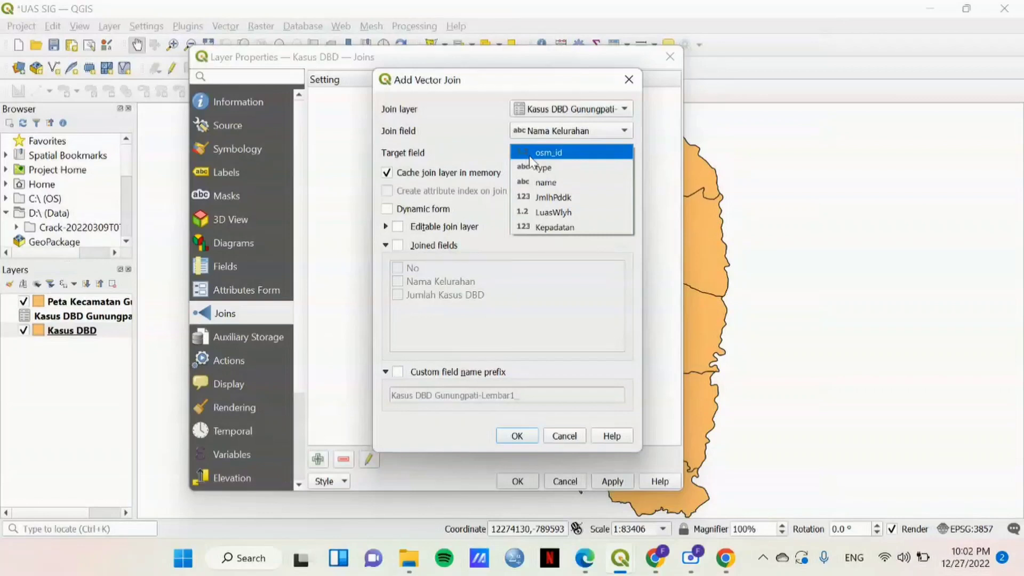
{"action": "left_click", "coordinate": [541, 183]}
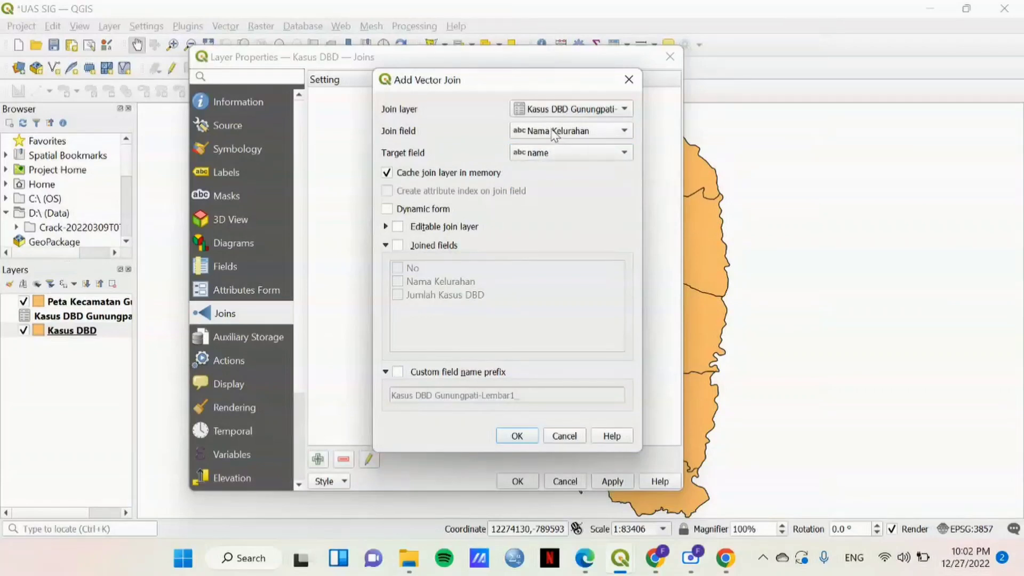
Limit the joined fields to Jumlah Kasus DBD, clear the custom field name prefix and apply the join to Kasus DBD
{"action": "left_click", "coordinate": [396, 245]}
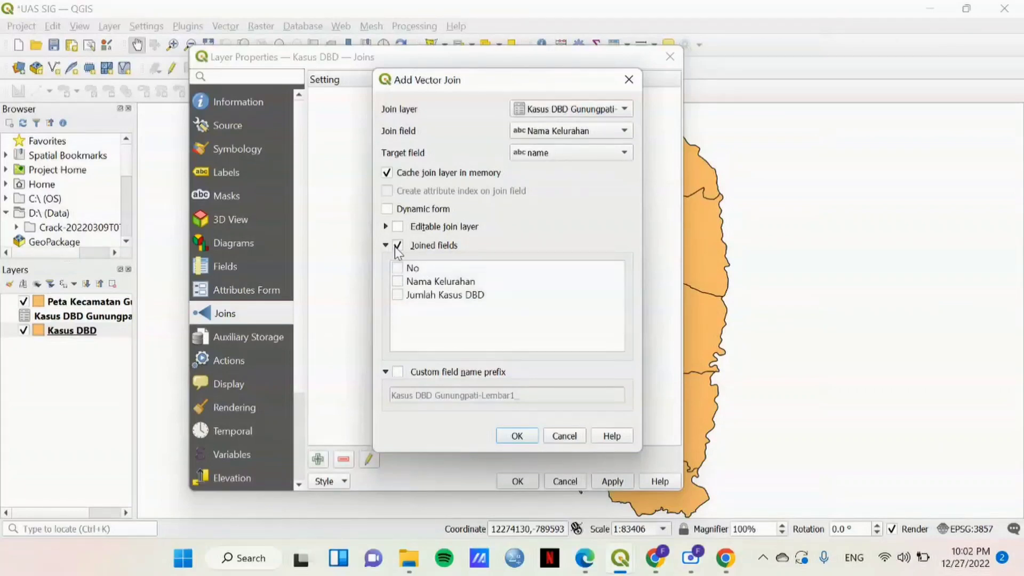
{"action": "left_click", "coordinate": [398, 295]}
{"action": "left_click", "coordinate": [398, 372]}
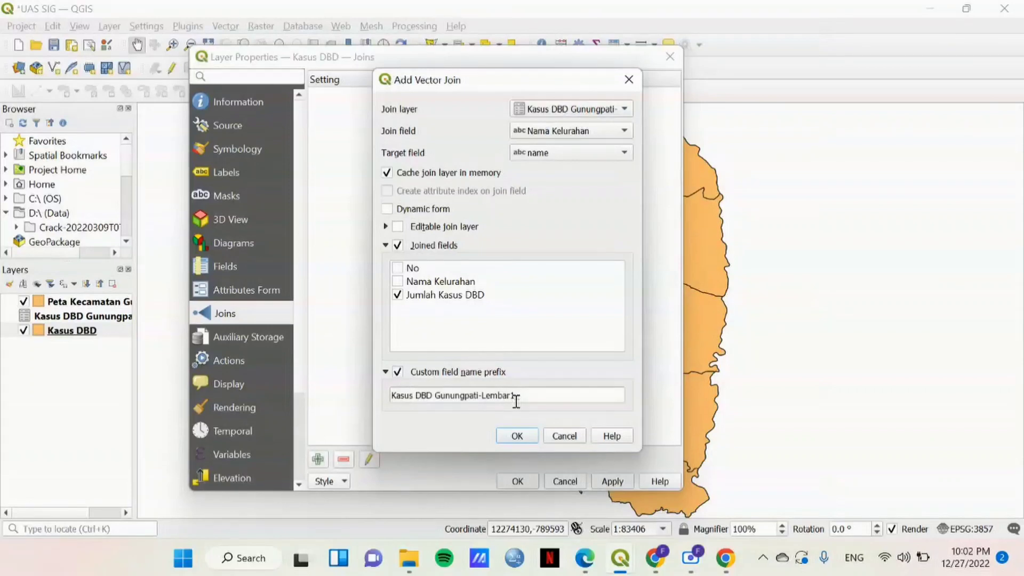
{"action": "left_click_drag", "start_coordinate": [524, 398], "coordinate": [392, 398]}
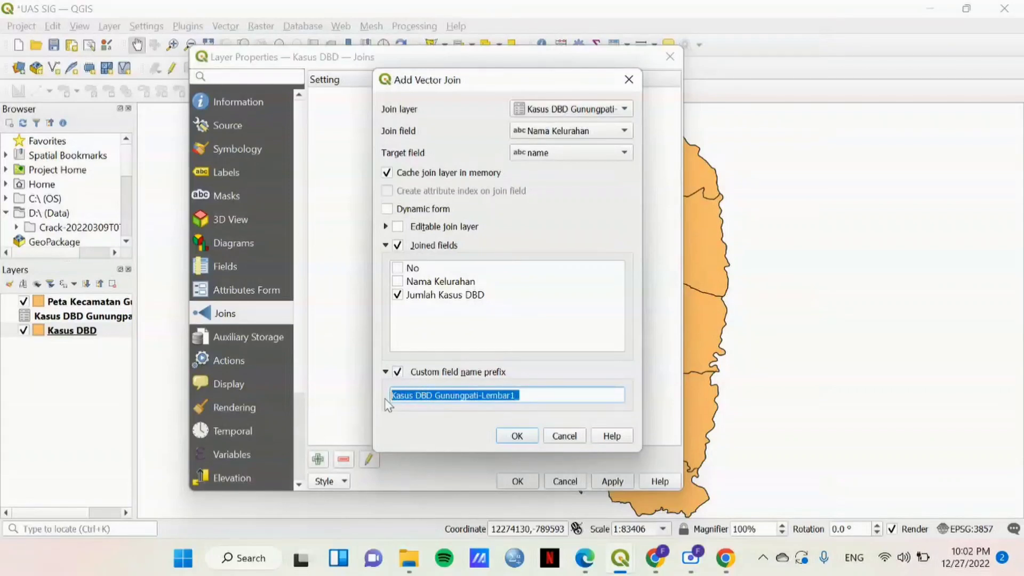
{"action": "key", "text": "BackSpace"}
{"action": "left_click", "coordinate": [526, 437]}
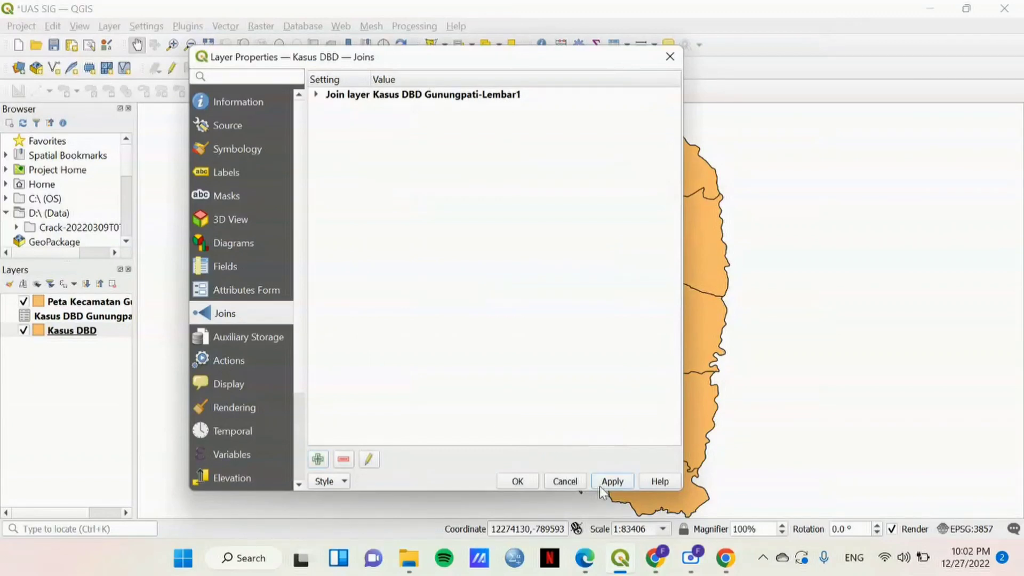
{"action": "left_click", "coordinate": [517, 481]}
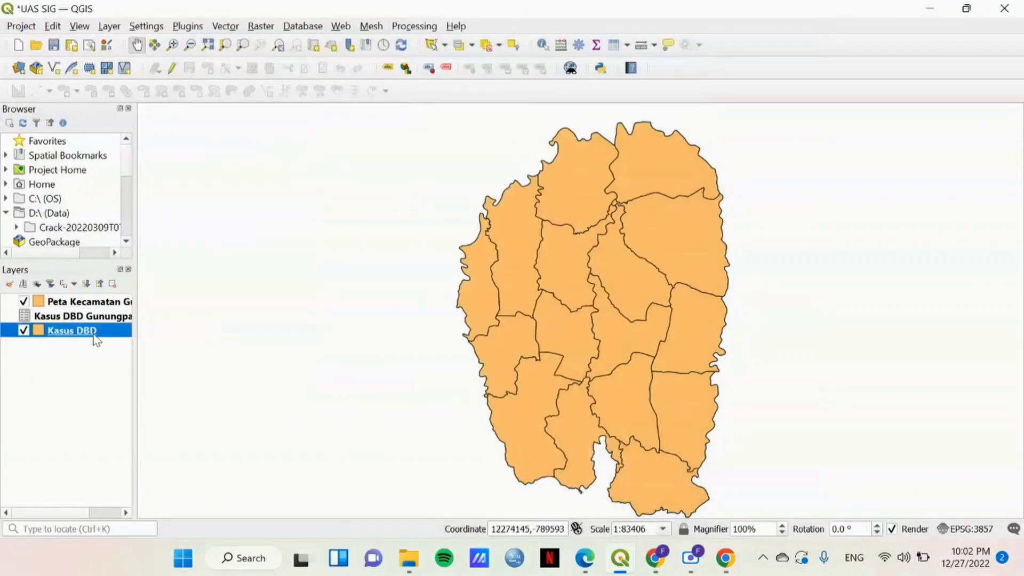
Check the joined Jumlah Kasus DBD values for all villages in the Kasus DBD attribute table and close it
{"action": "right_click", "coordinate": [96, 338]}
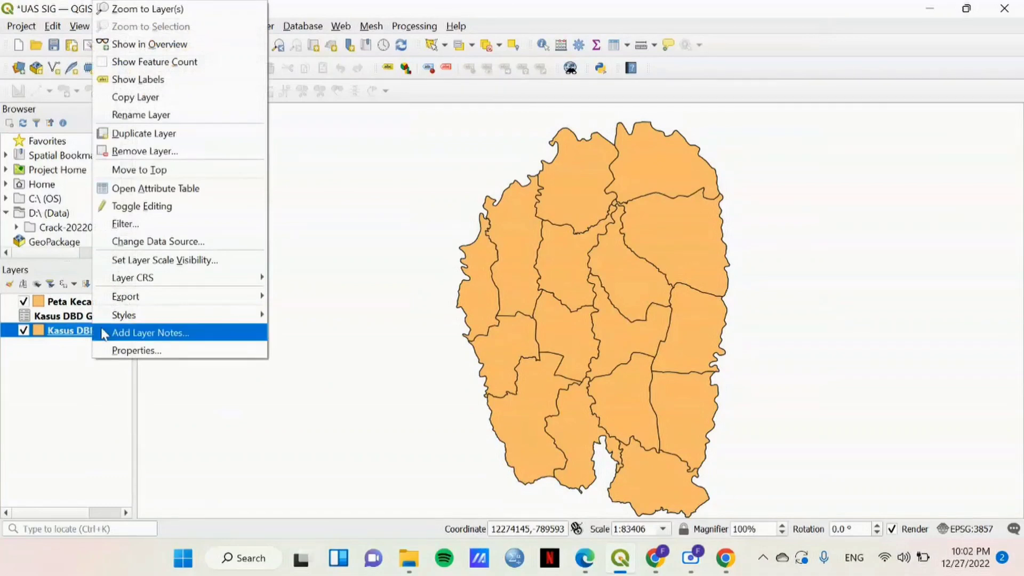
{"action": "left_click", "coordinate": [187, 192]}
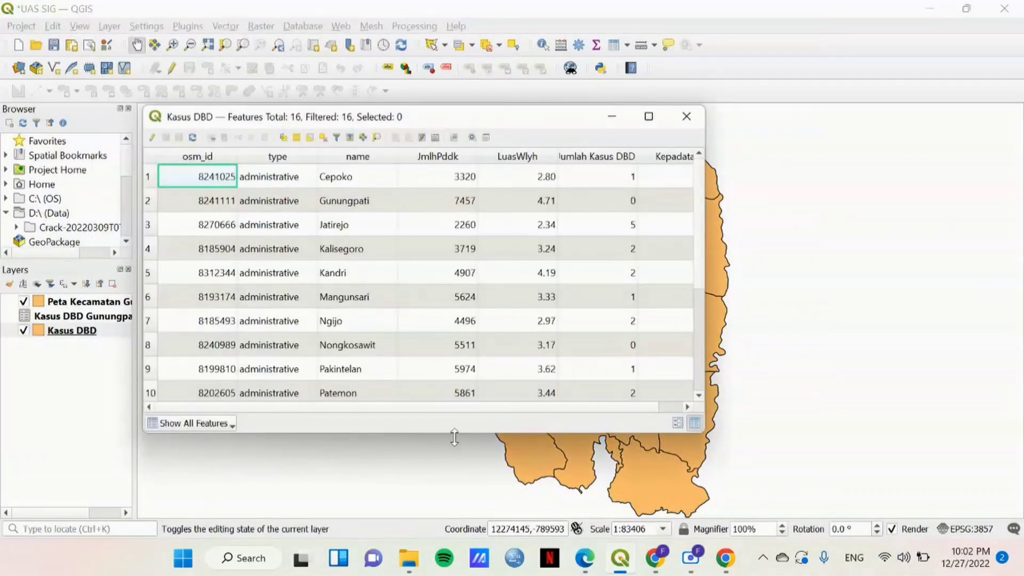
{"action": "left_click_drag", "start_coordinate": [432, 407], "coordinate": [455, 407]}
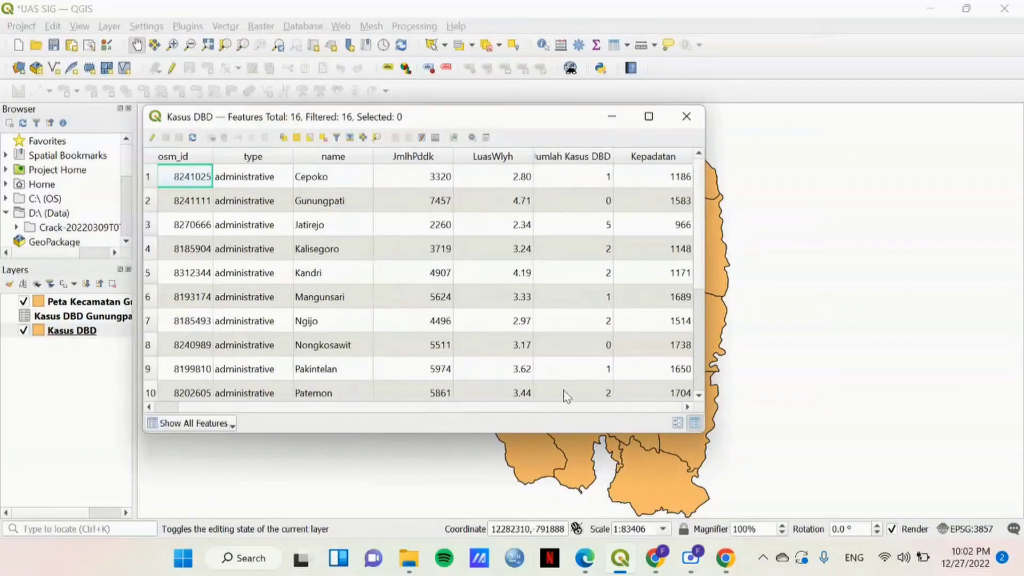
{"action": "scroll", "coordinate": [606, 270], "scroll_direction": "down", "scroll_amount": 2}
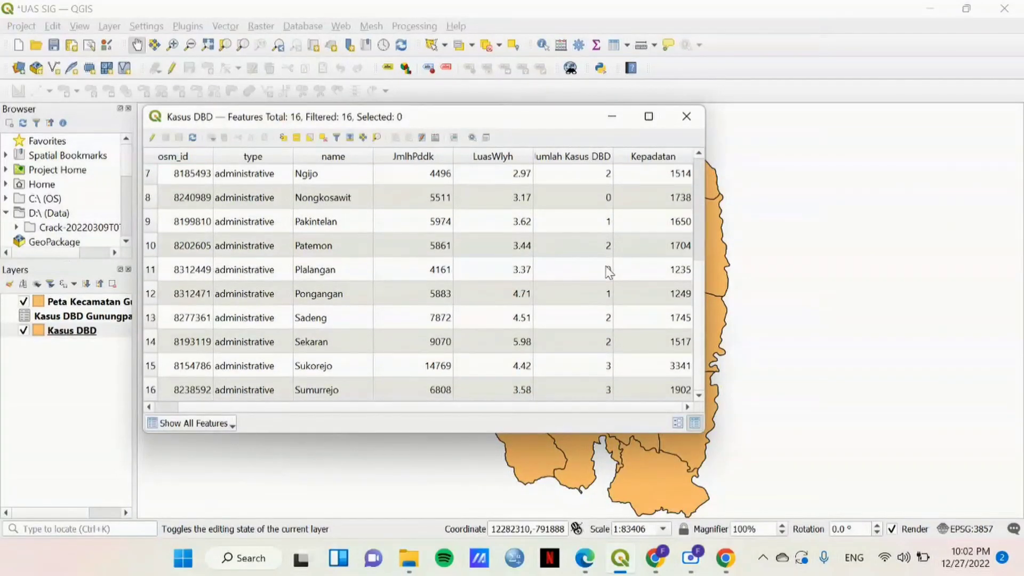
{"action": "scroll", "coordinate": [597, 279], "scroll_direction": "up", "scroll_amount": 2}
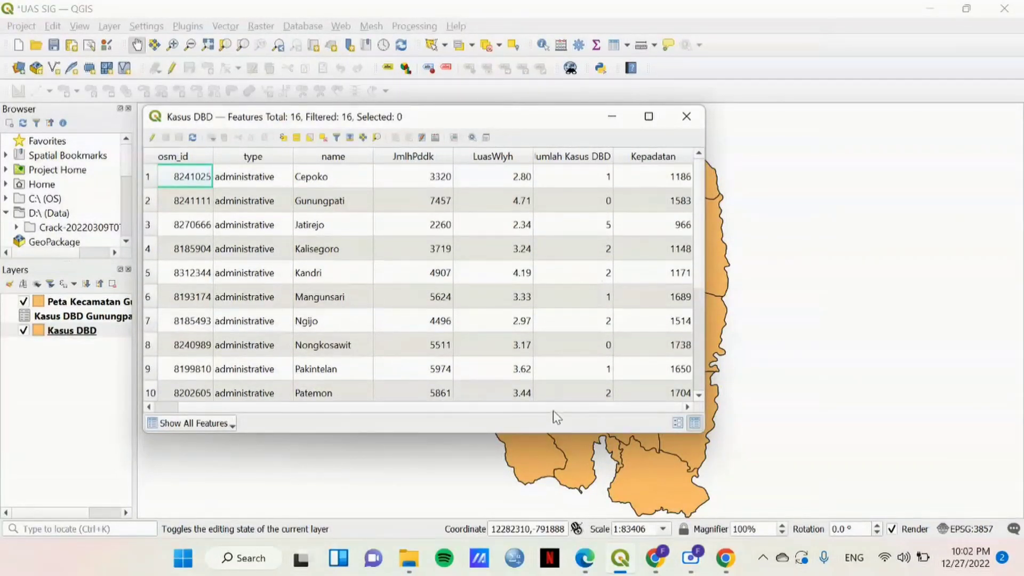
{"action": "mouse_move", "coordinate": [553, 411]}
{"action": "left_mouse_down"}
{"action": "mouse_move", "coordinate": [458, 409]}
{"action": "mouse_move", "coordinate": [560, 409]}
{"action": "left_mouse_up"}
{"action": "left_click", "coordinate": [686, 117]}
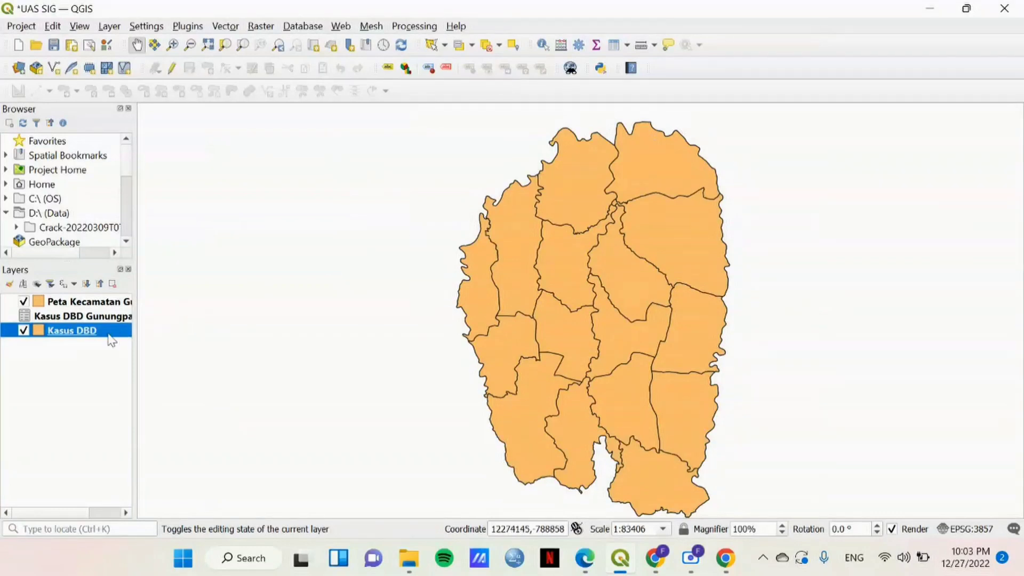
Duplicate the Kasus DBD layer
{"action": "left_click", "coordinate": [107, 321]}
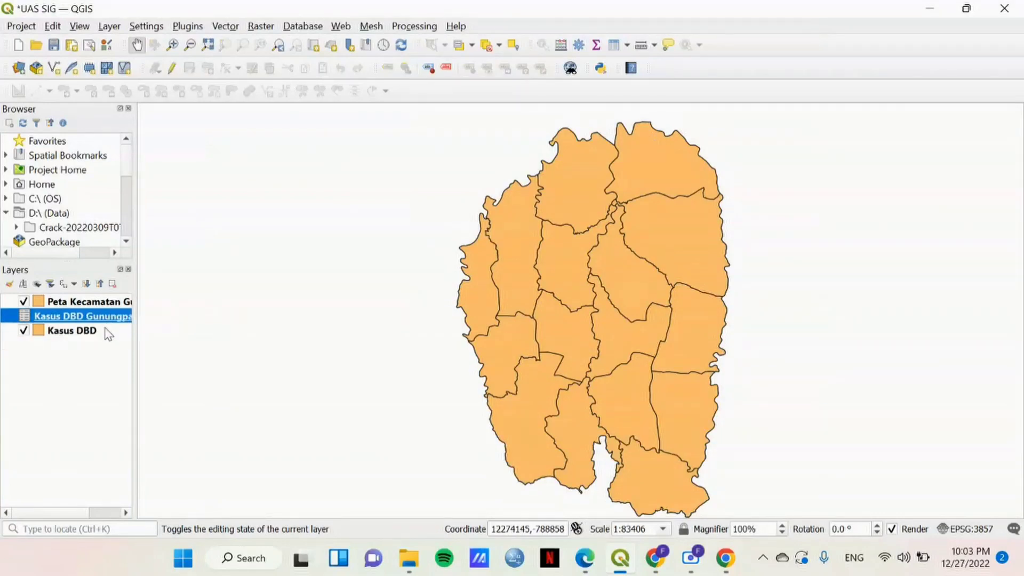
{"action": "left_click", "coordinate": [109, 334]}
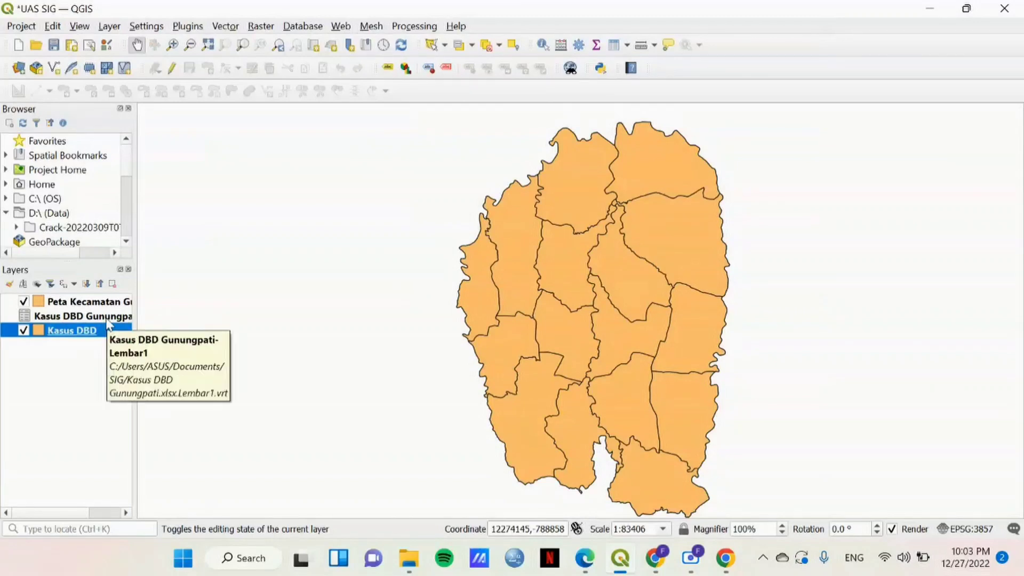
{"action": "right_click", "coordinate": [88, 335]}
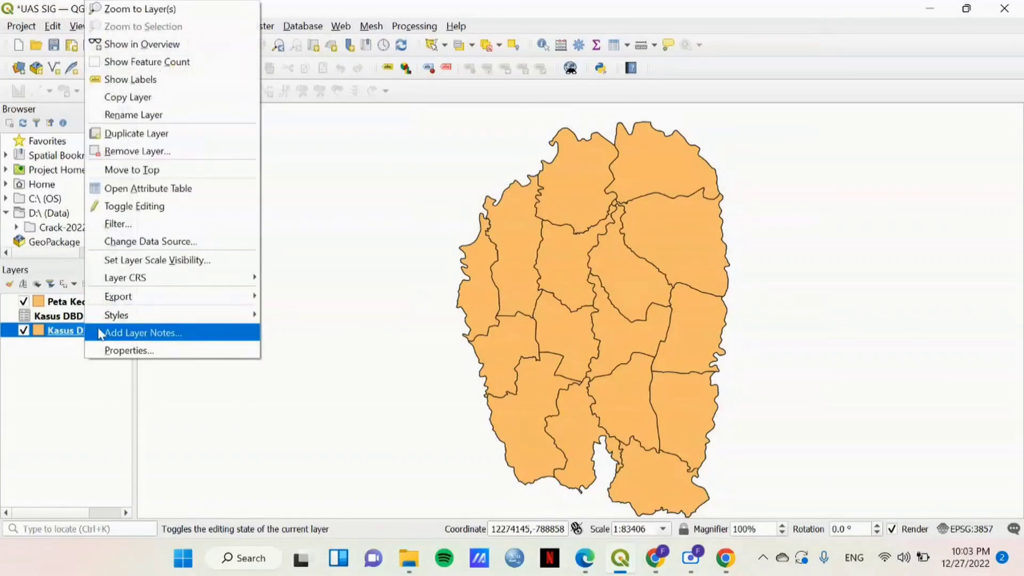
{"action": "key", "text": "Escape"}
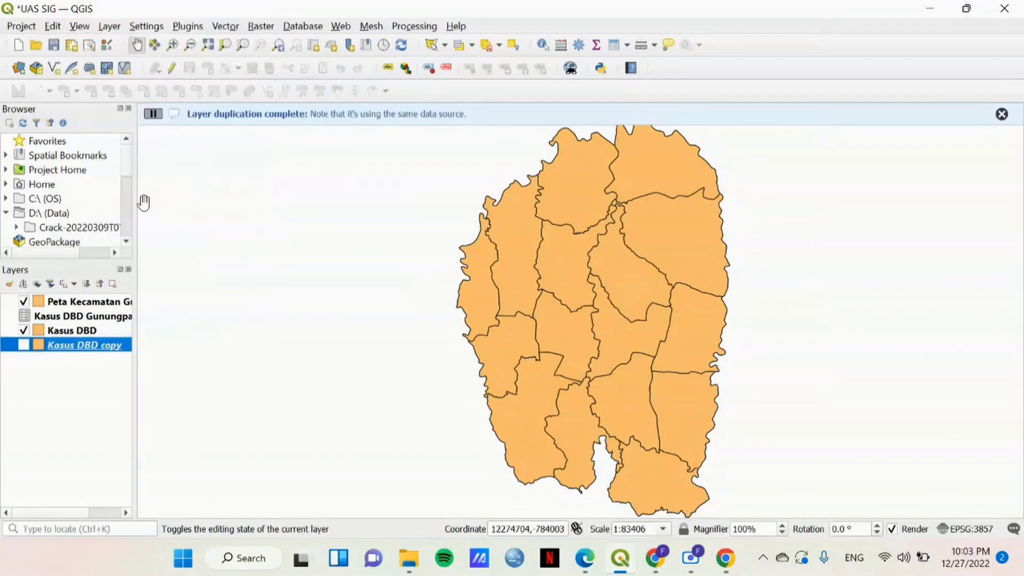
Rename the Kasus DBD copy layer as Kepadatan Penduduk and turn on its visibility
{"action": "right_click", "coordinate": [90, 346]}
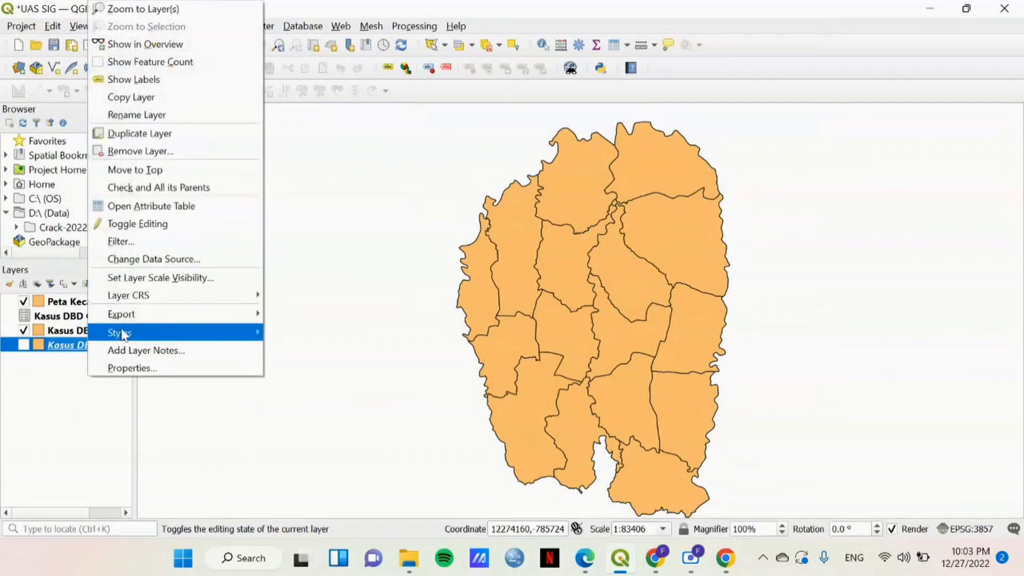
{"action": "left_click", "coordinate": [149, 114]}
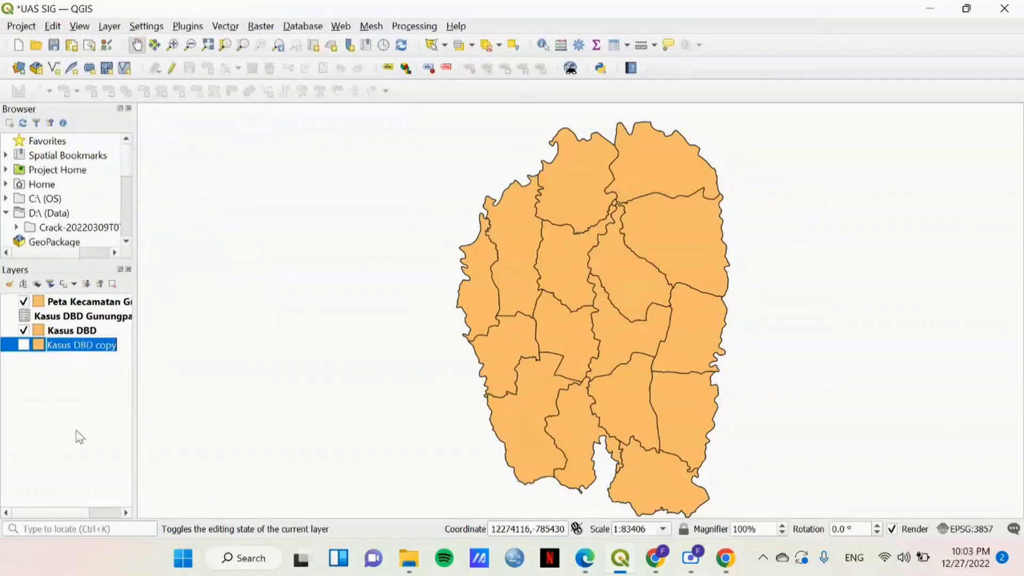
{"action": "type", "text": "Kepadatan Pendud"}
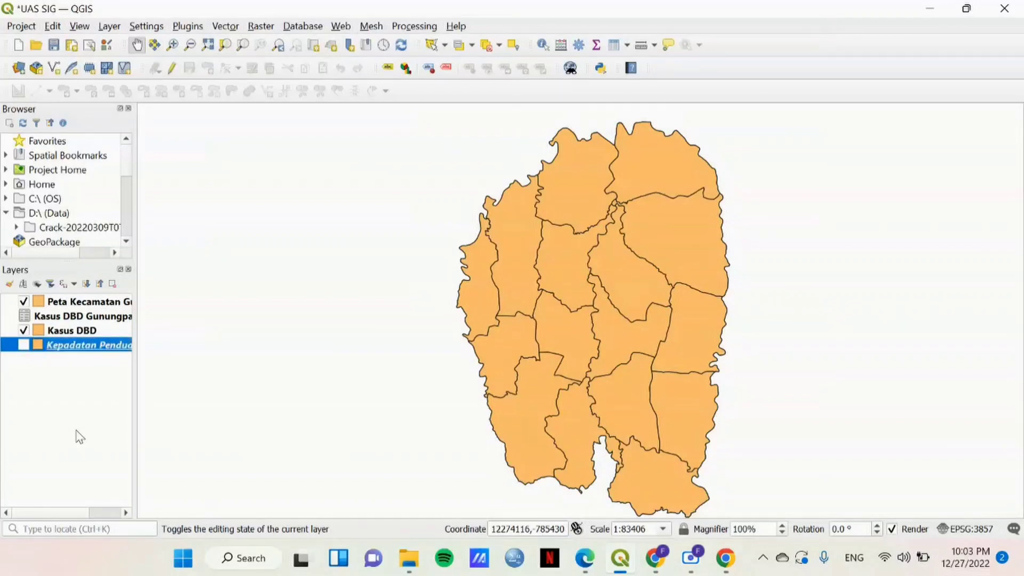
{"action": "left_click", "coordinate": [23, 345]}
{"action": "left_click_drag", "start_coordinate": [72, 511], "coordinate": [84, 514]}
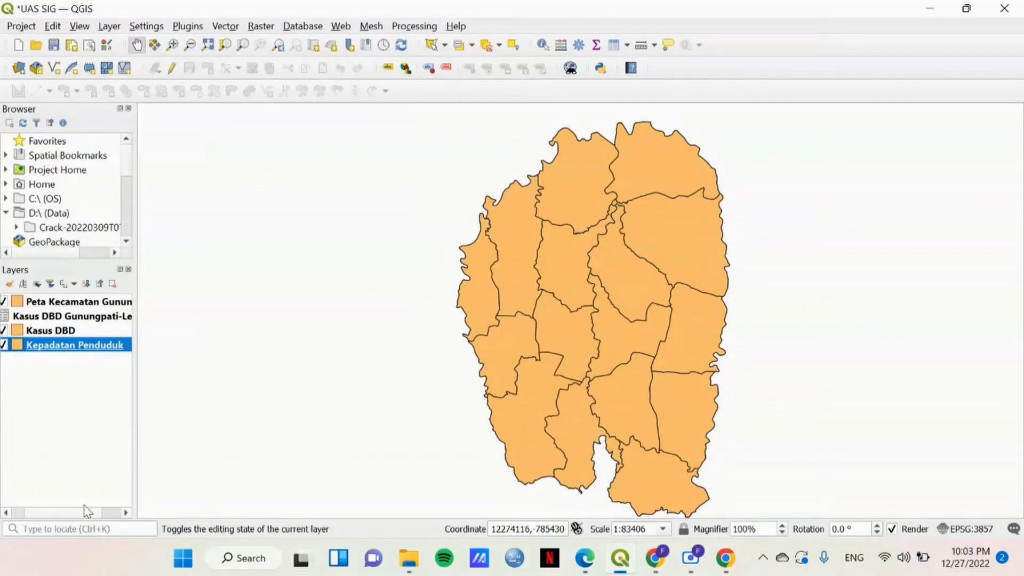
Move the Peta Kecamatan Gunungpati layer below Kepadatan Penduduk in the layer order
{"action": "left_click", "coordinate": [59, 308]}
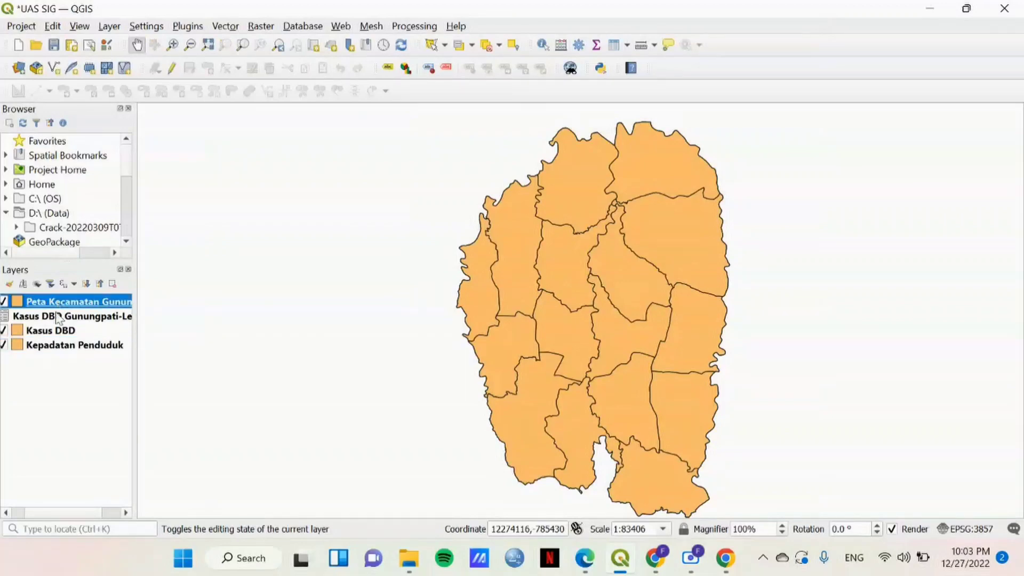
{"action": "double_click", "coordinate": [58, 308]}
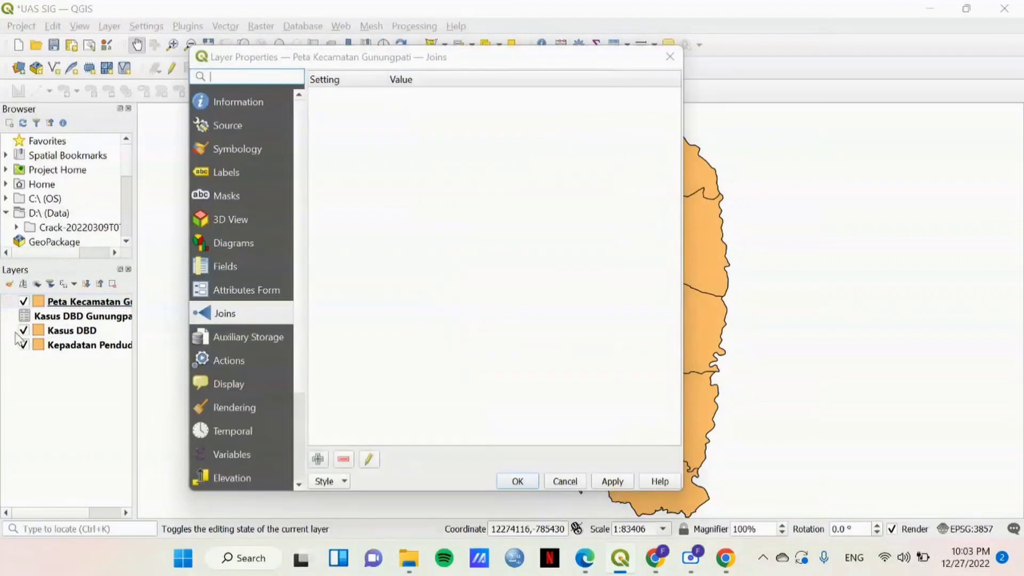
{"action": "left_click", "coordinate": [670, 57]}
{"action": "left_click_drag", "start_coordinate": [85, 302], "coordinate": [54, 360]}
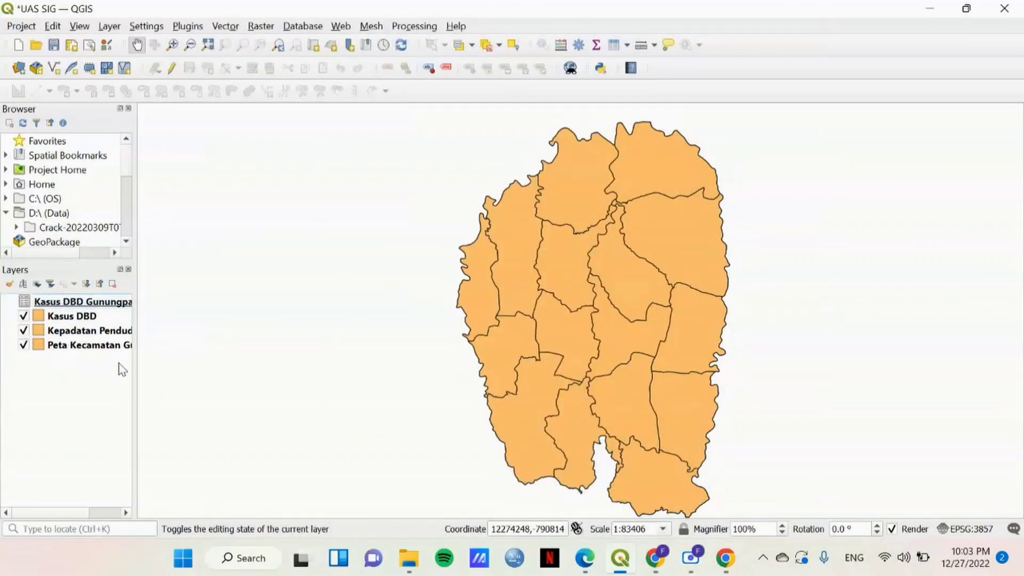
{"action": "left_click", "coordinate": [62, 320]}
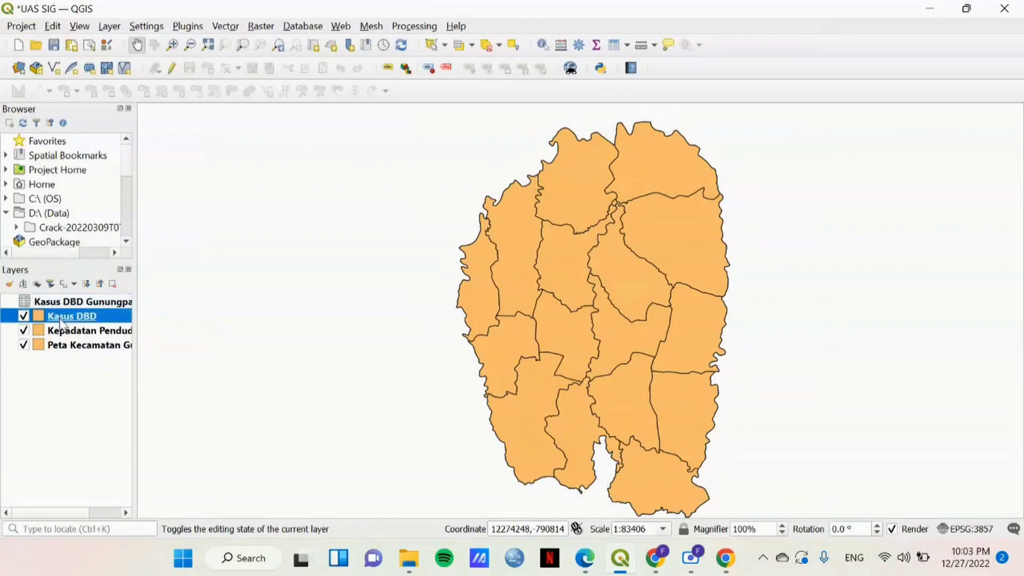
{"action": "right_click", "coordinate": [62, 324]}
{"action": "mouse_move", "coordinate": [90, 332]}
{"action": "left_click", "coordinate": [262, 336]}
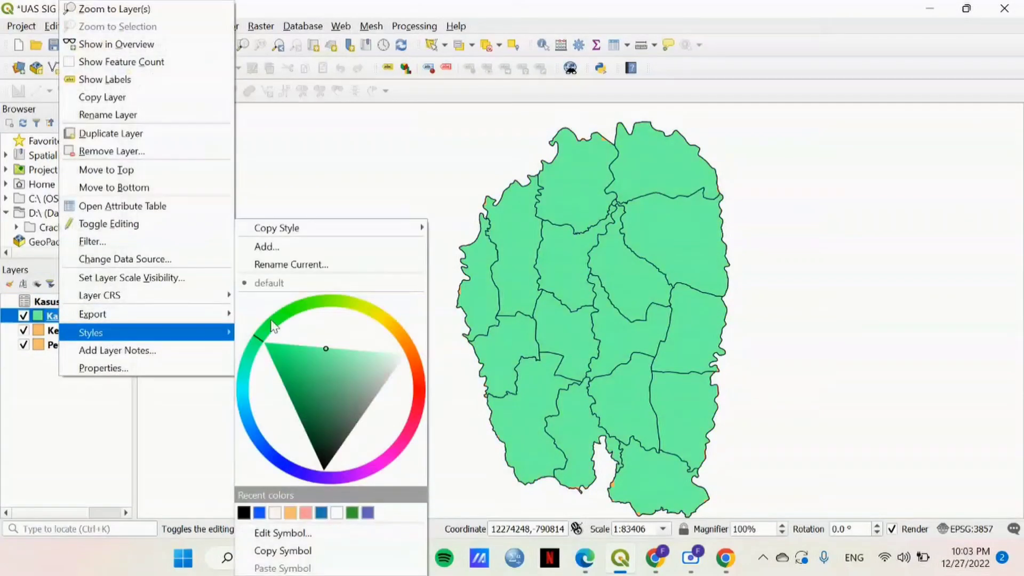
{"action": "left_click", "coordinate": [291, 513]}
Add single labels to the Kasus DBD layer using the Jumlah Kasus DBD field and apply them
{"action": "right_click", "coordinate": [75, 322]}
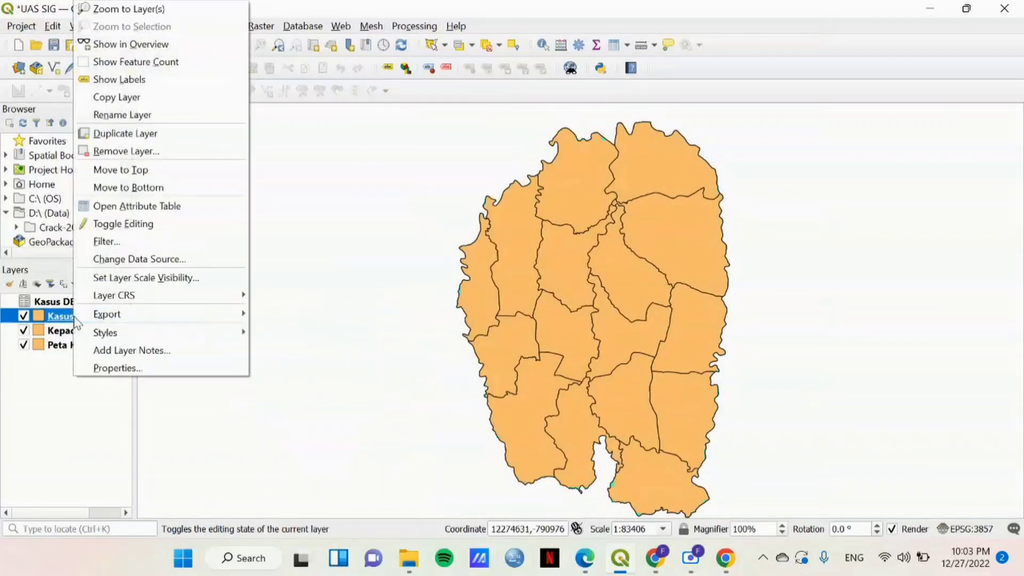
{"action": "left_click", "coordinate": [114, 369]}
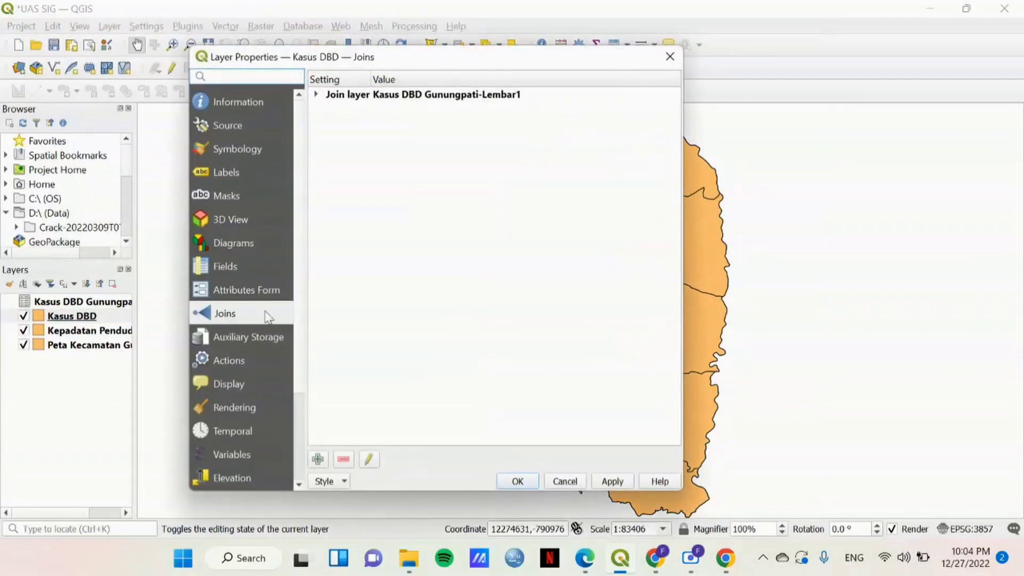
{"action": "left_click", "coordinate": [254, 178]}
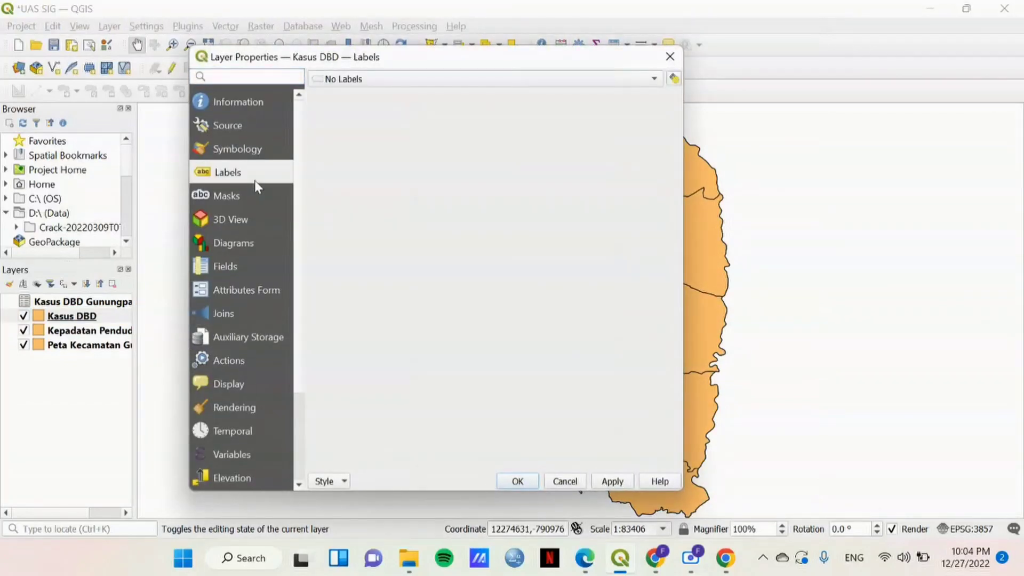
{"action": "left_click", "coordinate": [453, 80]}
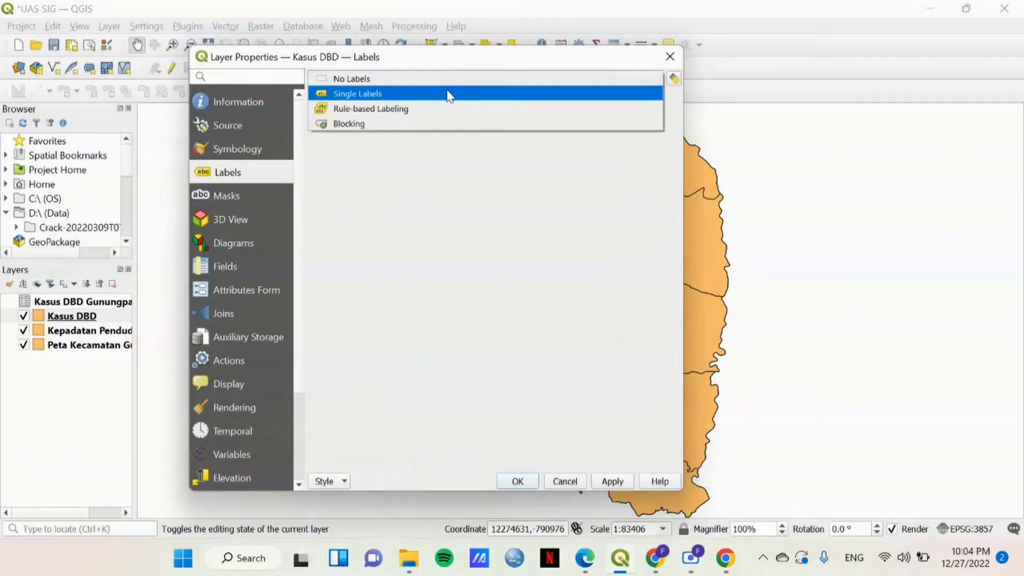
{"action": "left_click", "coordinate": [450, 95]}
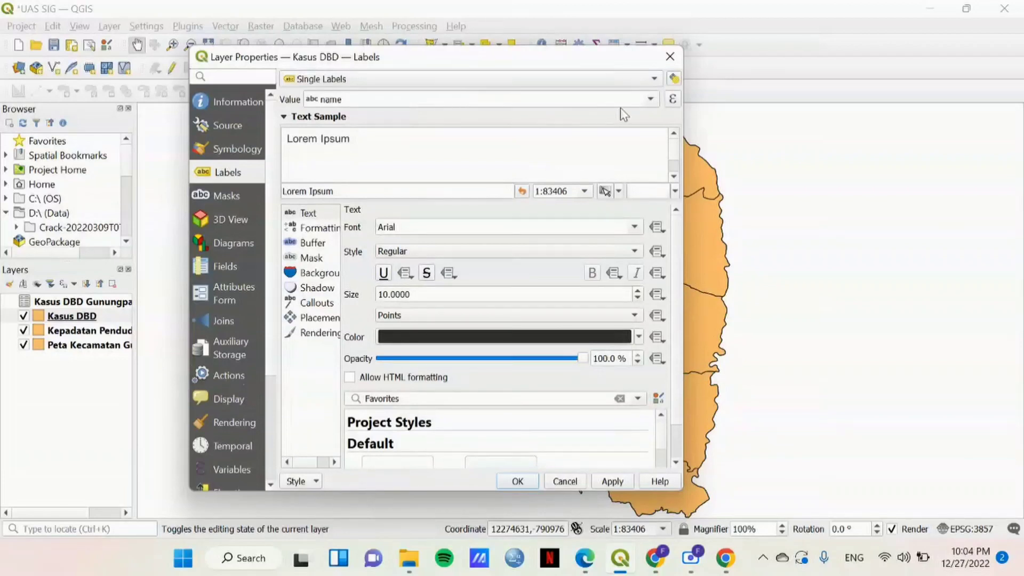
{"action": "left_click", "coordinate": [652, 100]}
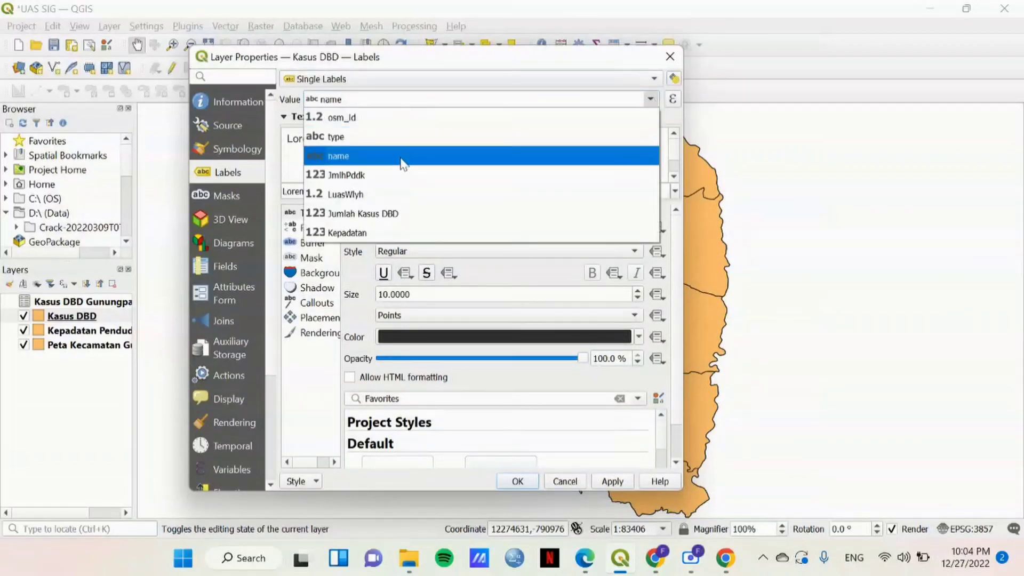
{"action": "left_click", "coordinate": [398, 214]}
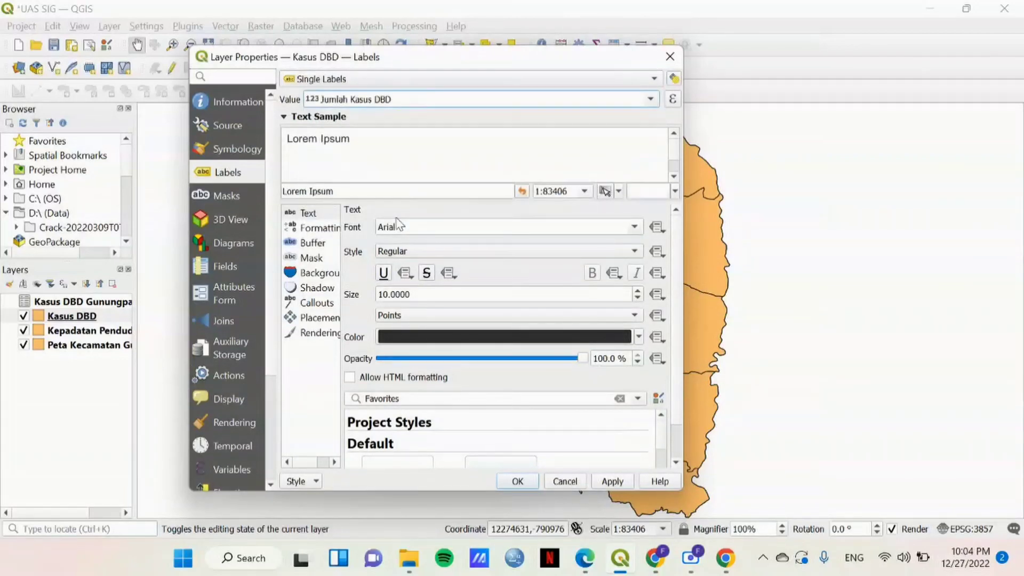
{"action": "left_click", "coordinate": [616, 483]}
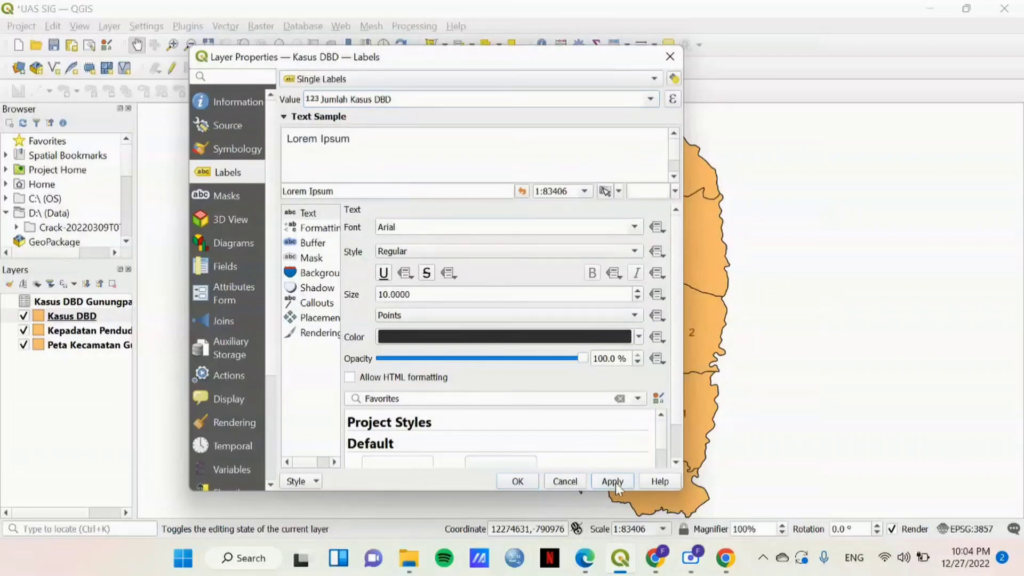
{"action": "left_click", "coordinate": [520, 482]}
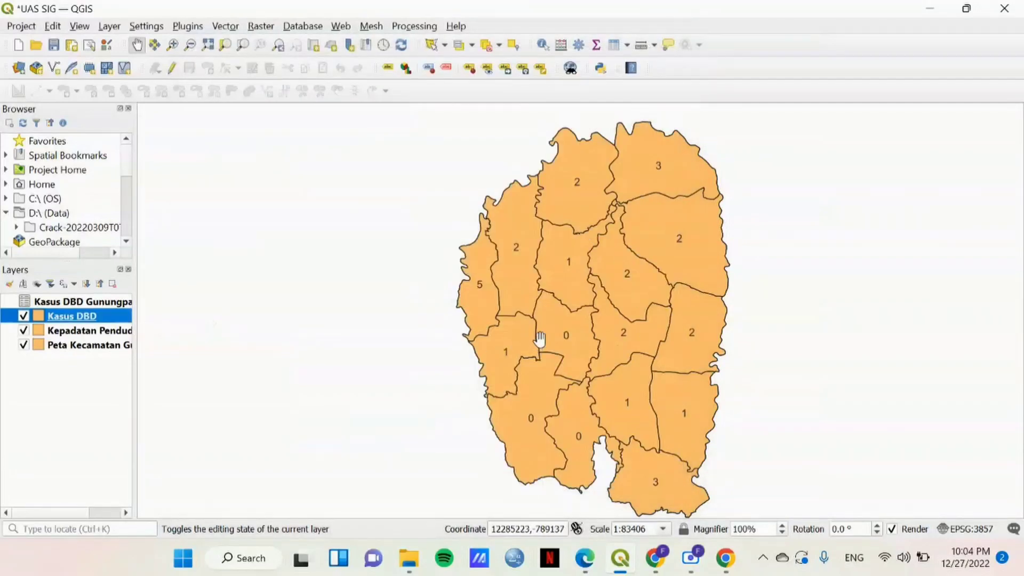
Set the Kasus DBD layer's symbology to Categorized with Jumlah Kasus DBD as the value
{"action": "left_click_drag", "start_coordinate": [540, 340], "coordinate": [502, 335]}
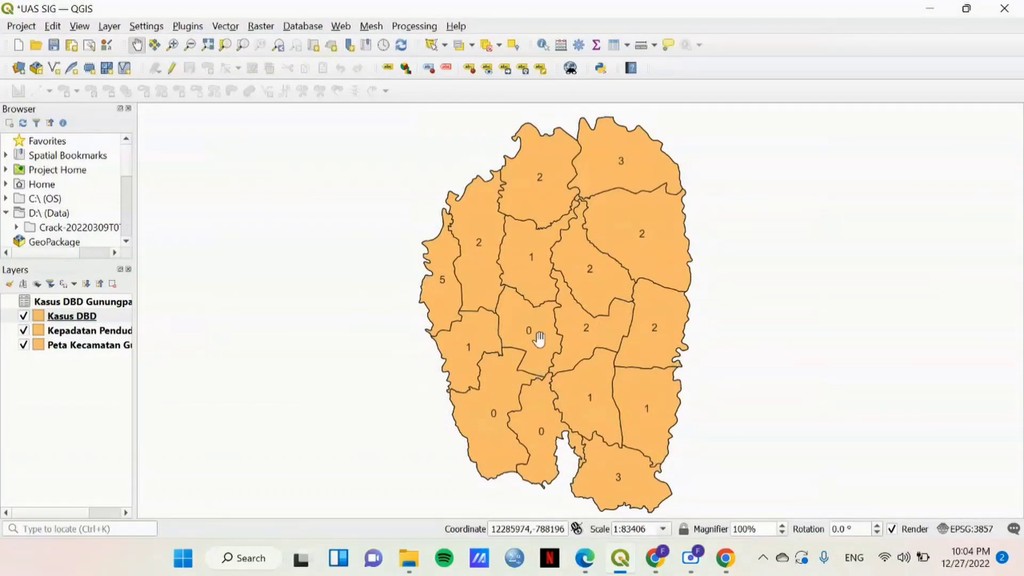
{"action": "right_click", "coordinate": [105, 317]}
{"action": "mouse_move", "coordinate": [106, 320]}
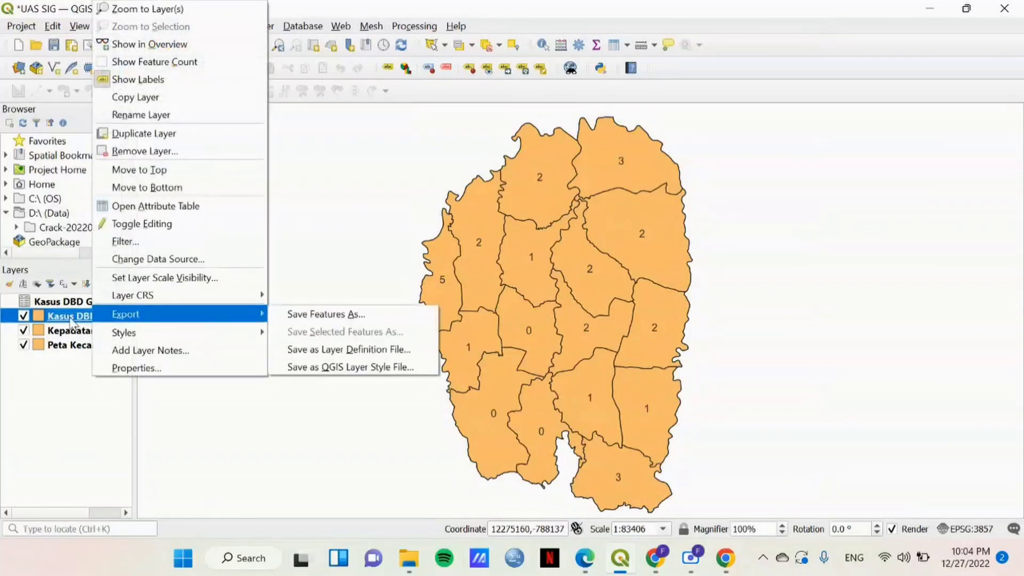
{"action": "left_click", "coordinate": [70, 318]}
{"action": "right_click", "coordinate": [70, 318]}
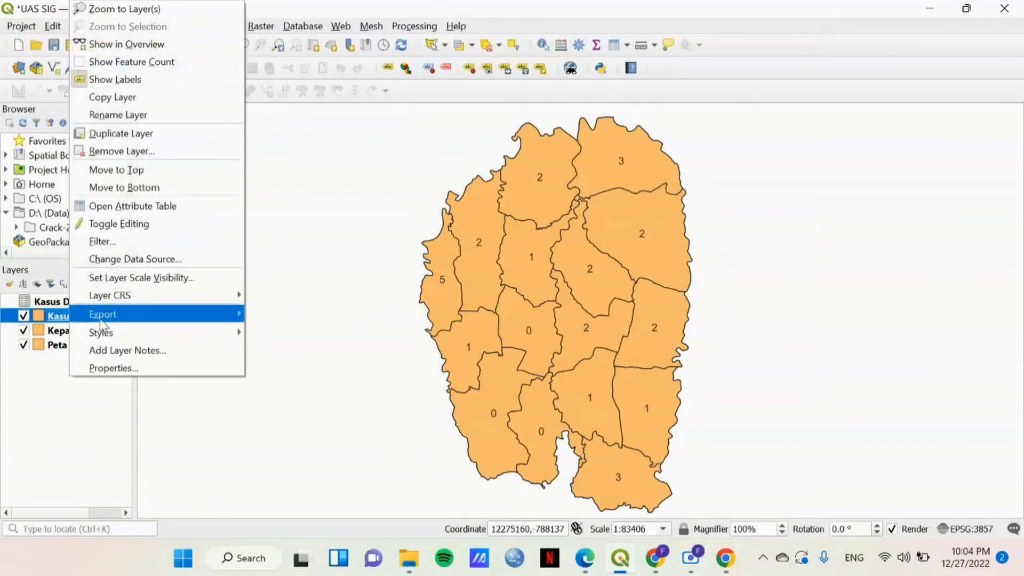
{"action": "left_click", "coordinate": [120, 369]}
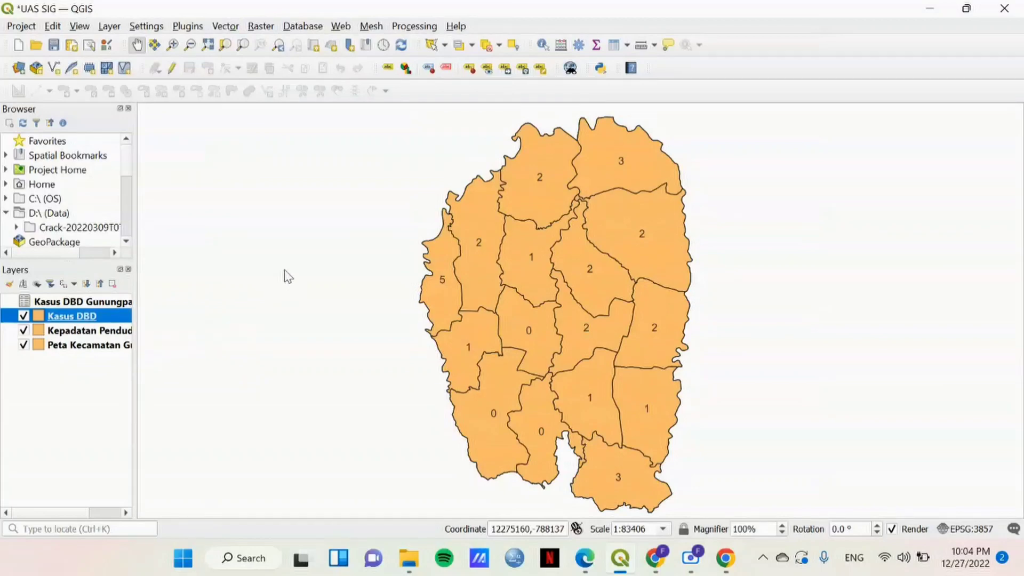
{"action": "left_click", "coordinate": [231, 145]}
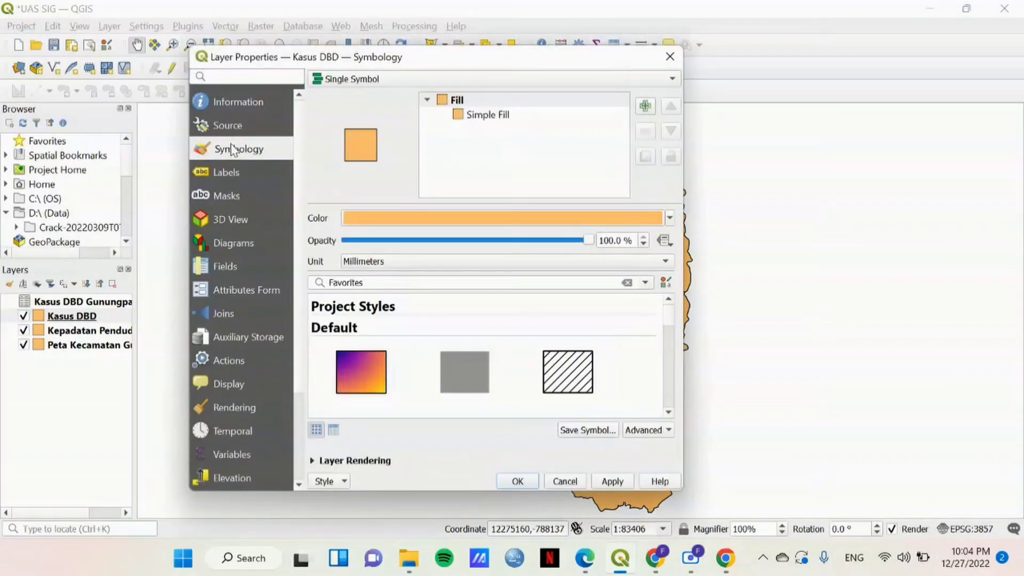
{"action": "left_click", "coordinate": [345, 80]}
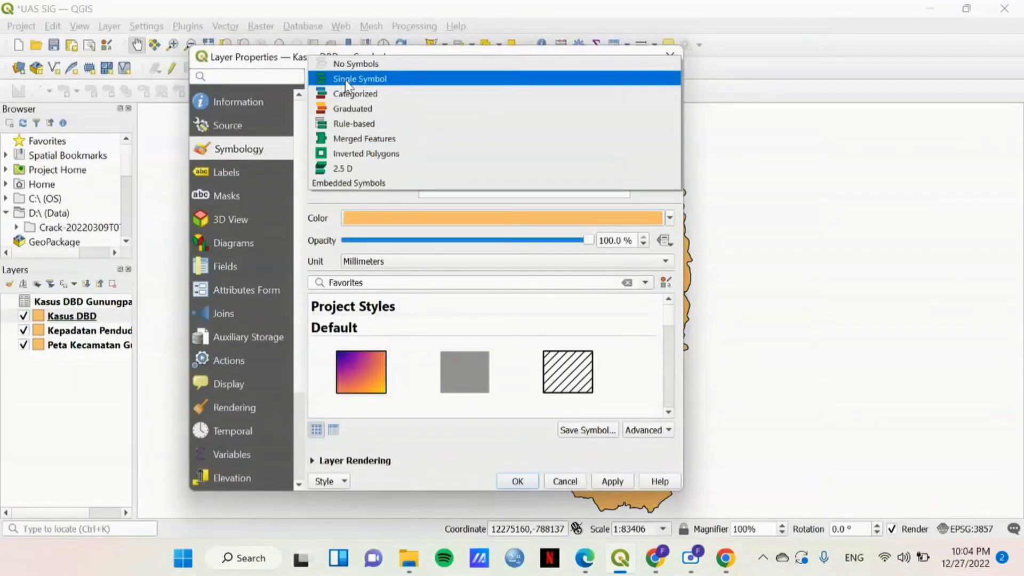
{"action": "left_click", "coordinate": [351, 94]}
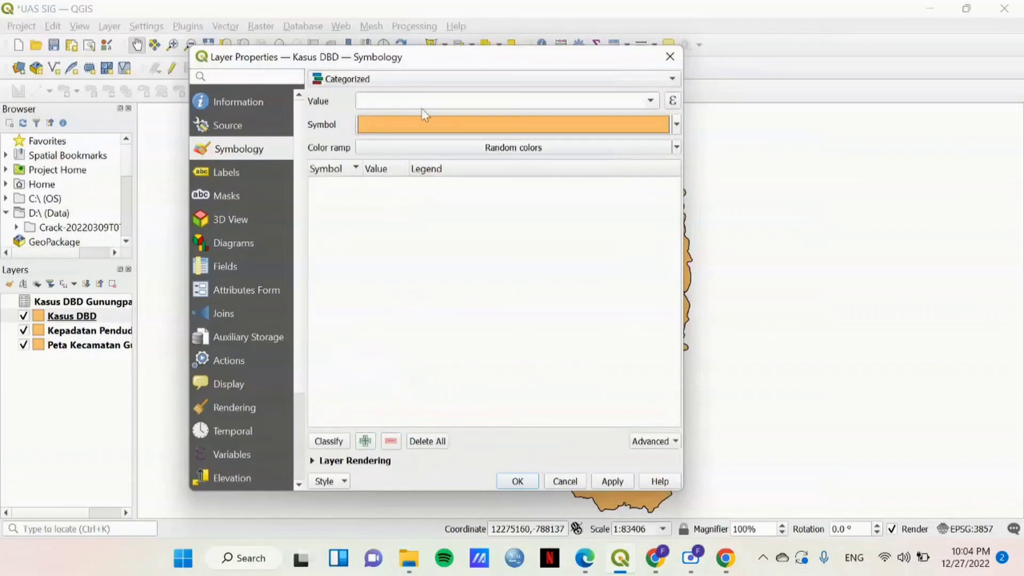
{"action": "left_click", "coordinate": [650, 100]}
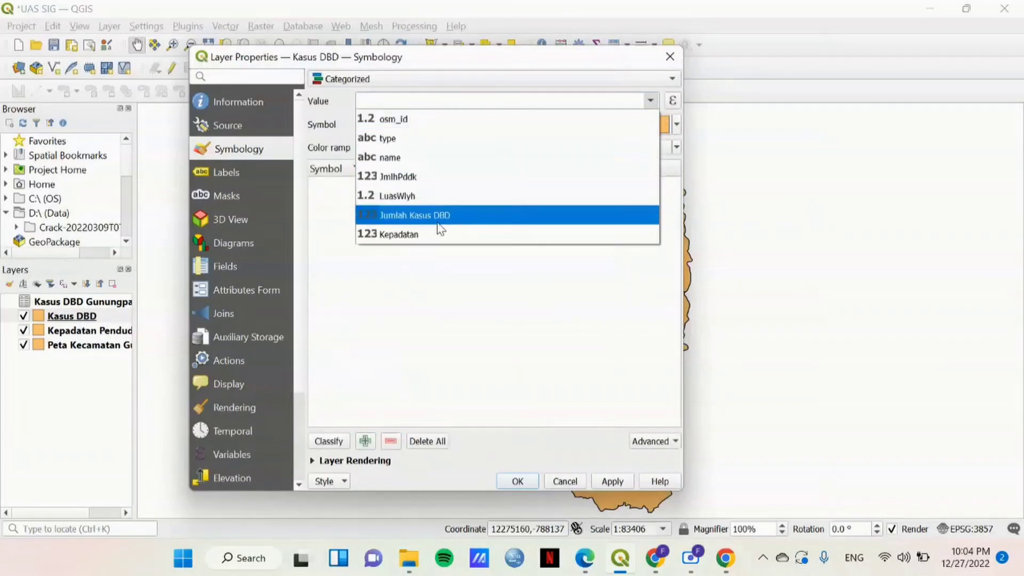
{"action": "left_click", "coordinate": [439, 225]}
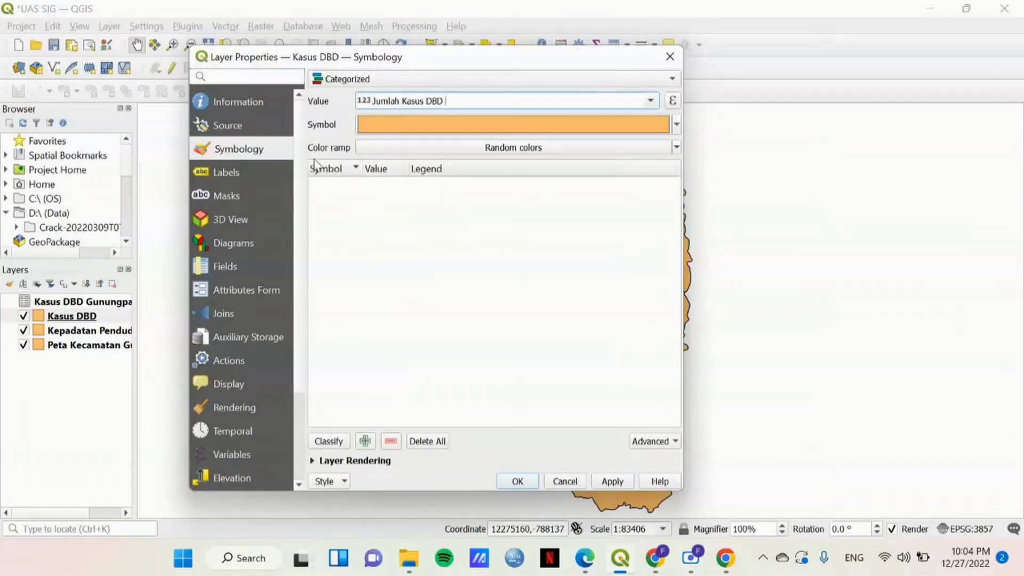
Classify the case values with the Reds color ramp, remove the all other values class and apply the symbology
{"action": "left_click", "coordinate": [676, 148]}
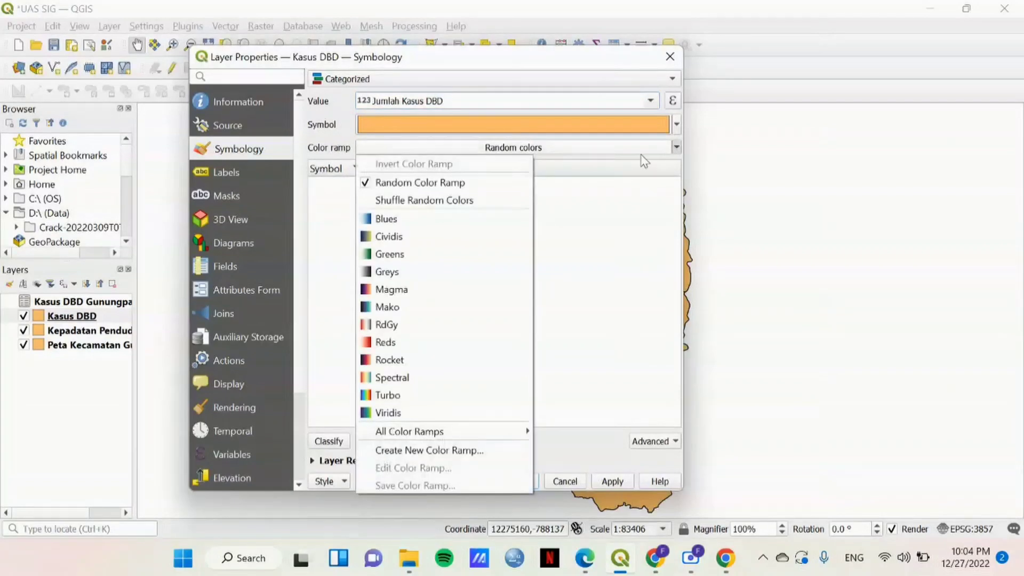
{"action": "left_click", "coordinate": [416, 343]}
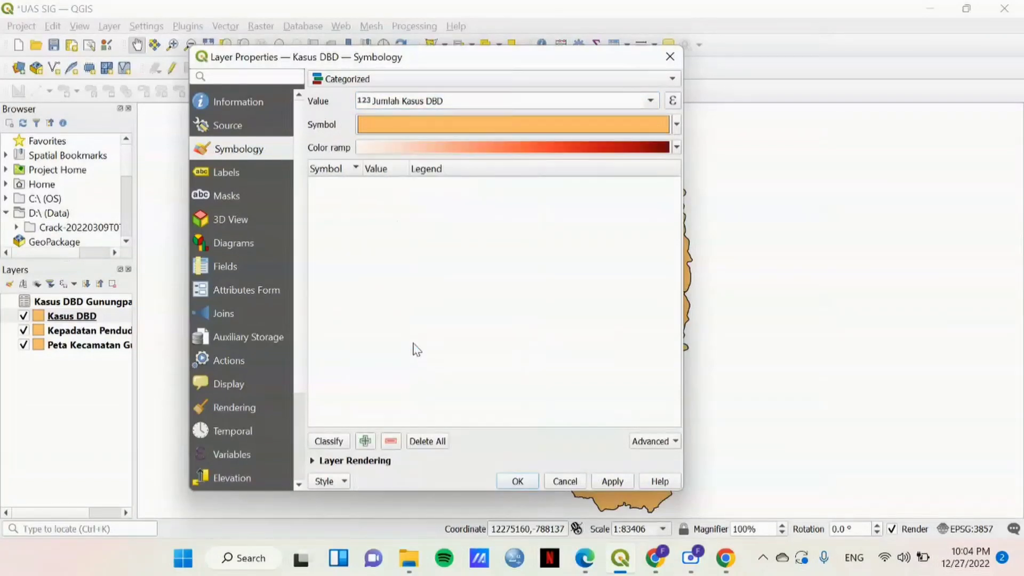
{"action": "left_click", "coordinate": [333, 448]}
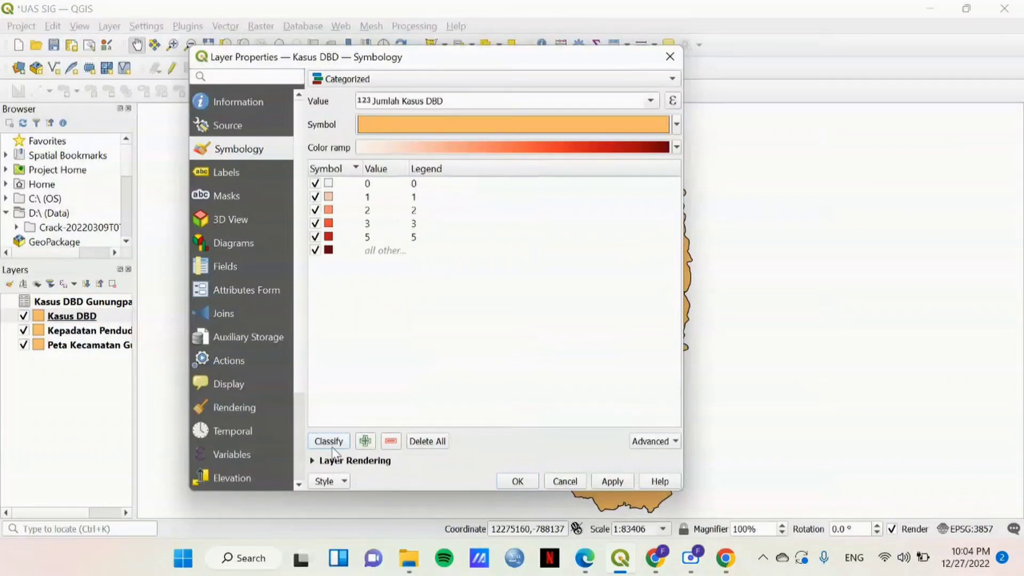
{"action": "left_click", "coordinate": [363, 256]}
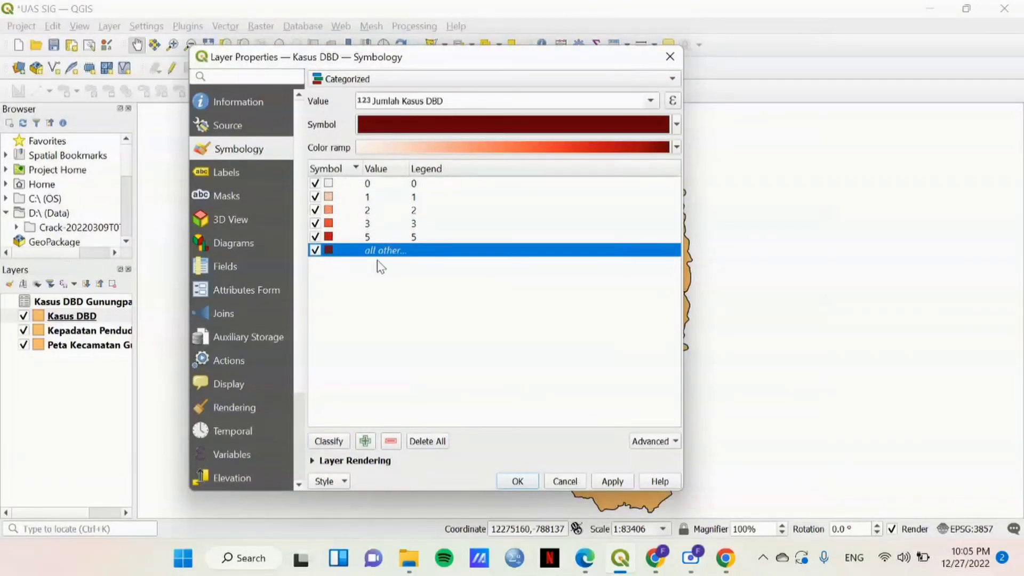
{"action": "left_click", "coordinate": [390, 441]}
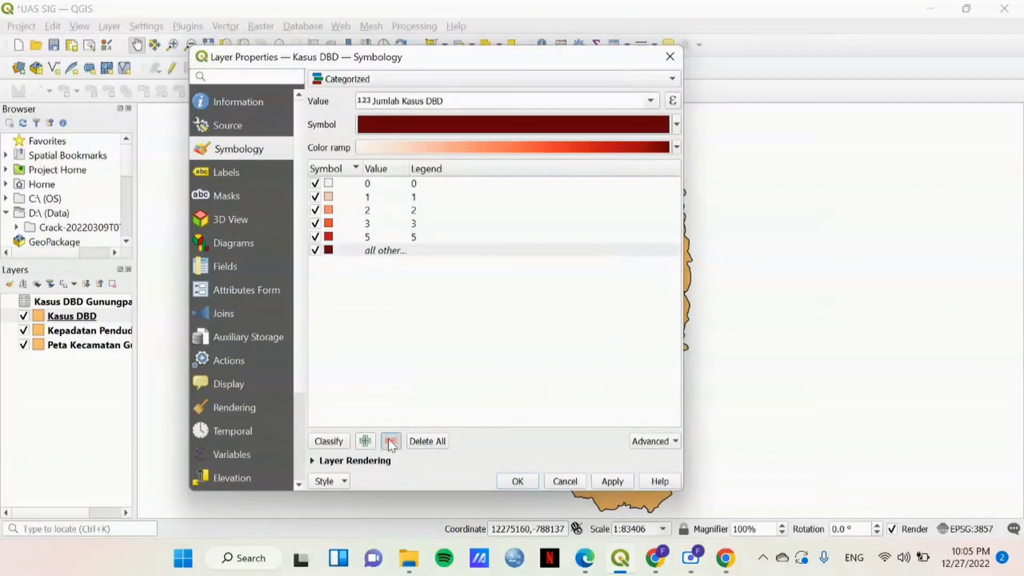
{"action": "left_click", "coordinate": [608, 483]}
{"action": "left_click", "coordinate": [524, 482]}
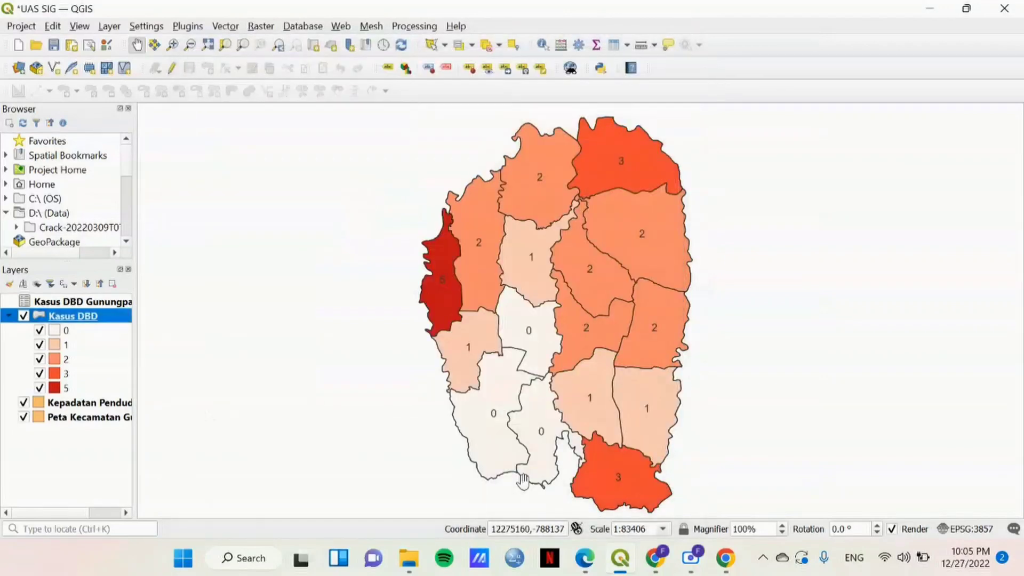
Add single labels to the Kepadatan Penduduk layer using the Kepadatan field and confirm them
{"action": "left_click_drag", "start_coordinate": [439, 419], "coordinate": [418, 411]}
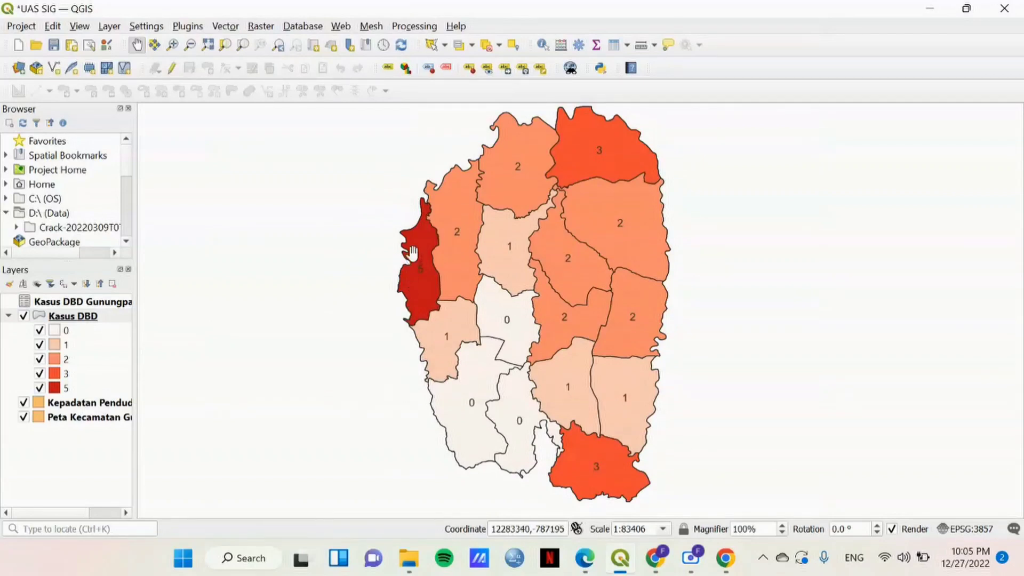
{"action": "left_click", "coordinate": [75, 403]}
{"action": "right_click", "coordinate": [77, 406]}
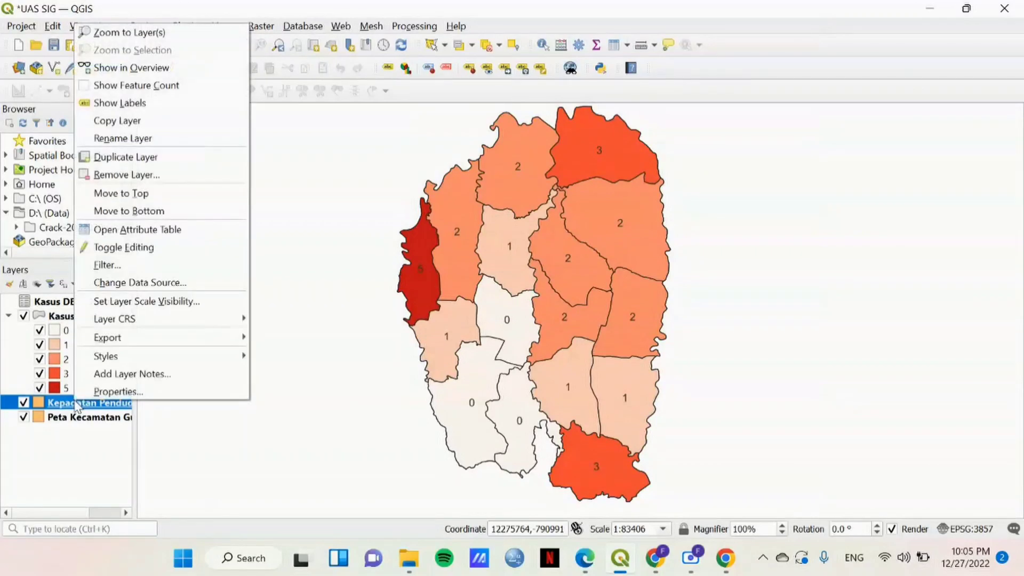
{"action": "left_click", "coordinate": [88, 395]}
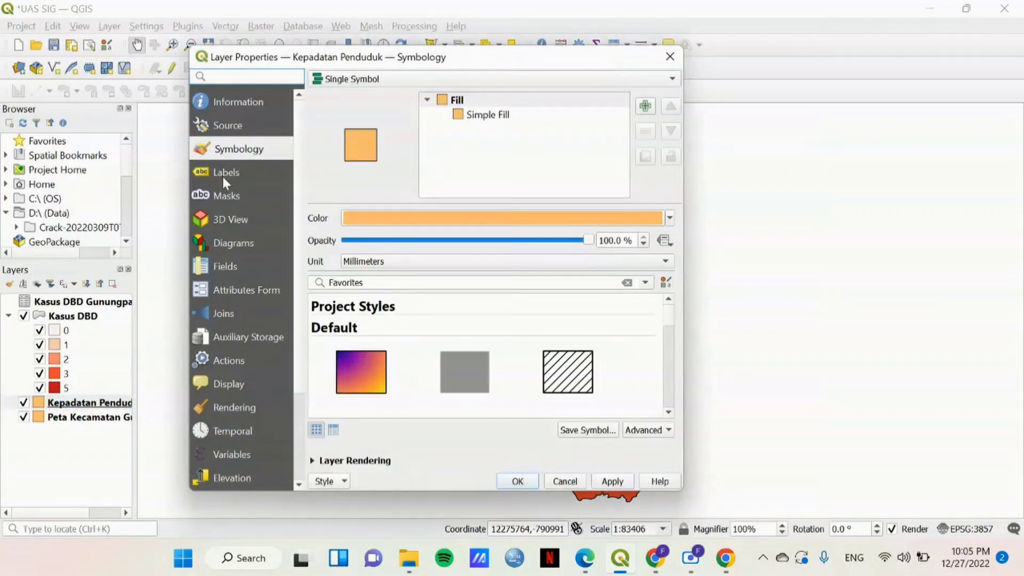
{"action": "left_click", "coordinate": [222, 173]}
{"action": "left_click", "coordinate": [370, 86]}
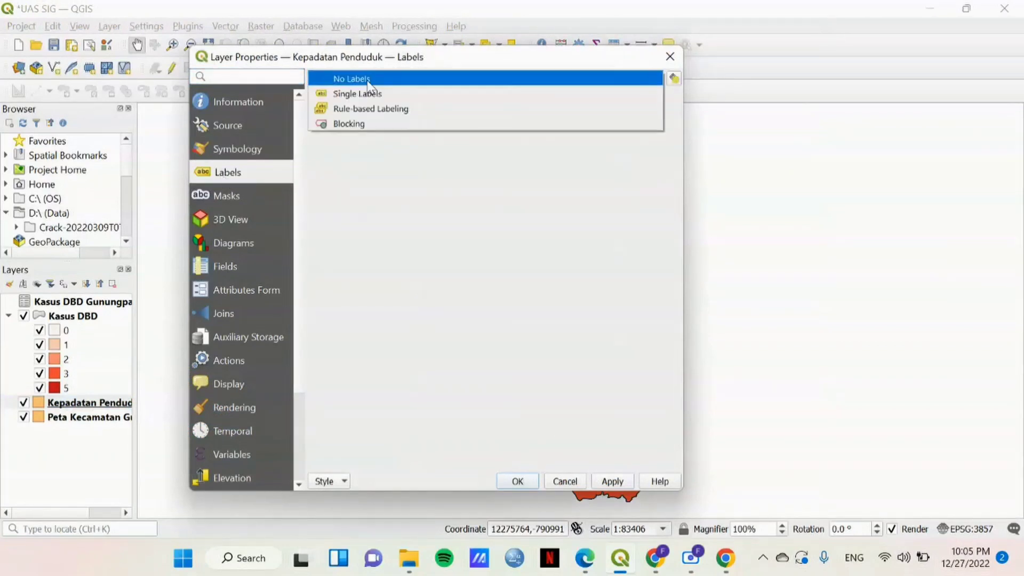
{"action": "left_click", "coordinate": [369, 94]}
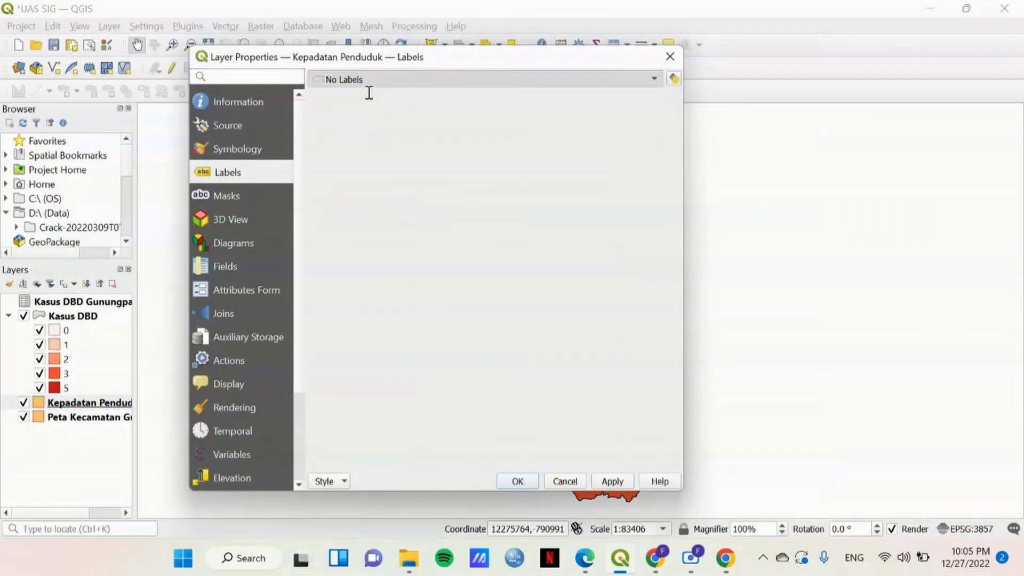
{"action": "left_click", "coordinate": [651, 100]}
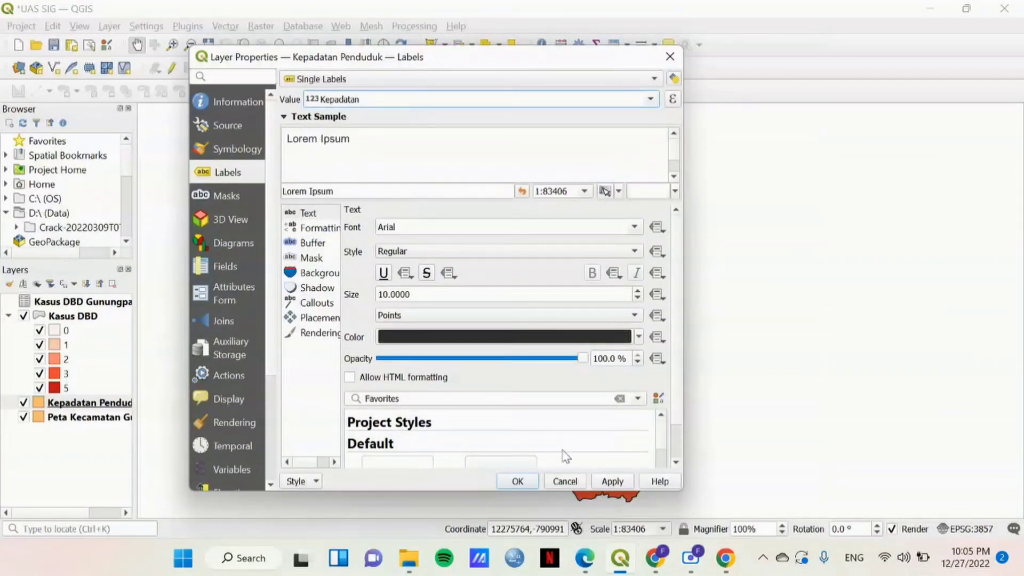
{"action": "left_click", "coordinate": [526, 484]}
Set the Kepadatan Penduduk layer's symbology to Categorized with Kepadatan as the value
{"action": "left_click_drag", "start_coordinate": [394, 428], "coordinate": [393, 414]}
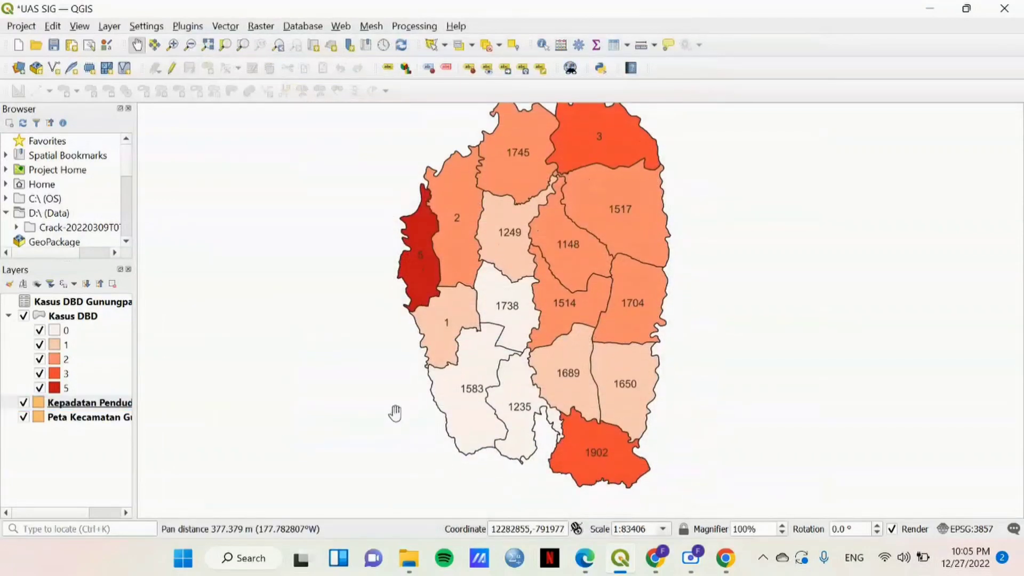
{"action": "left_click_drag", "start_coordinate": [522, 227], "coordinate": [531, 233]}
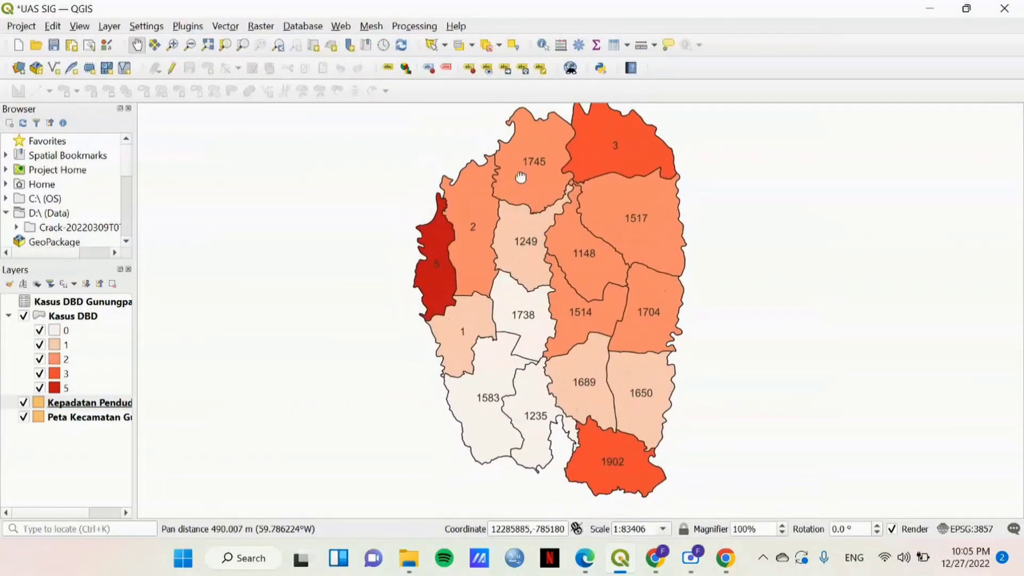
{"action": "left_click_drag", "start_coordinate": [599, 178], "coordinate": [579, 328]}
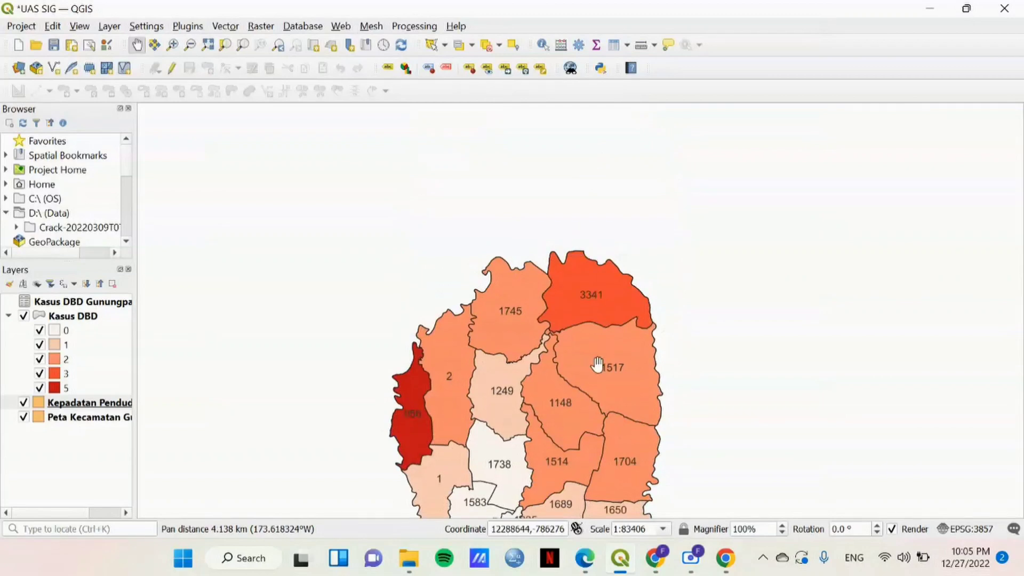
{"action": "left_click_drag", "start_coordinate": [606, 366], "coordinate": [576, 224]}
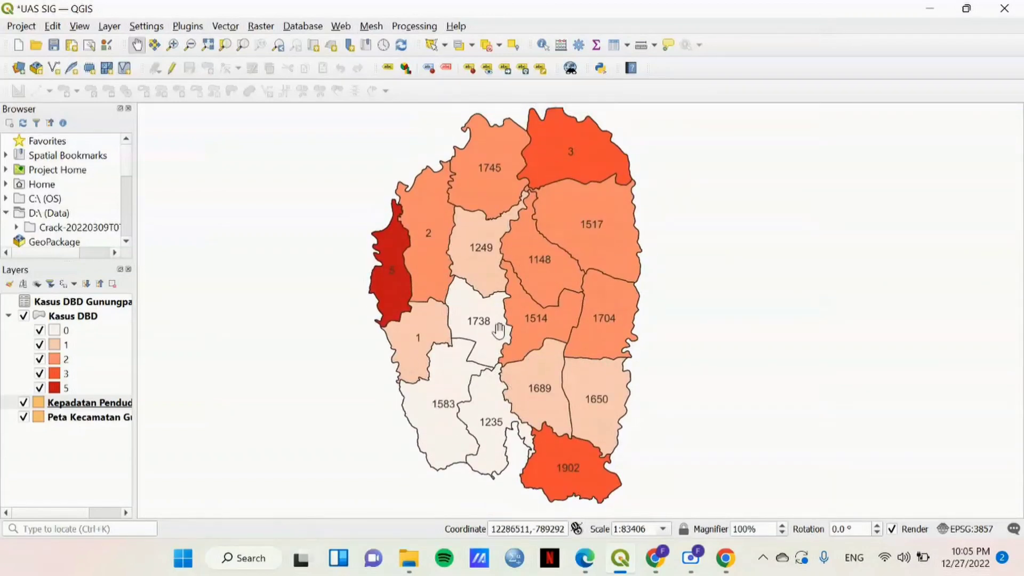
{"action": "right_click", "coordinate": [80, 405]}
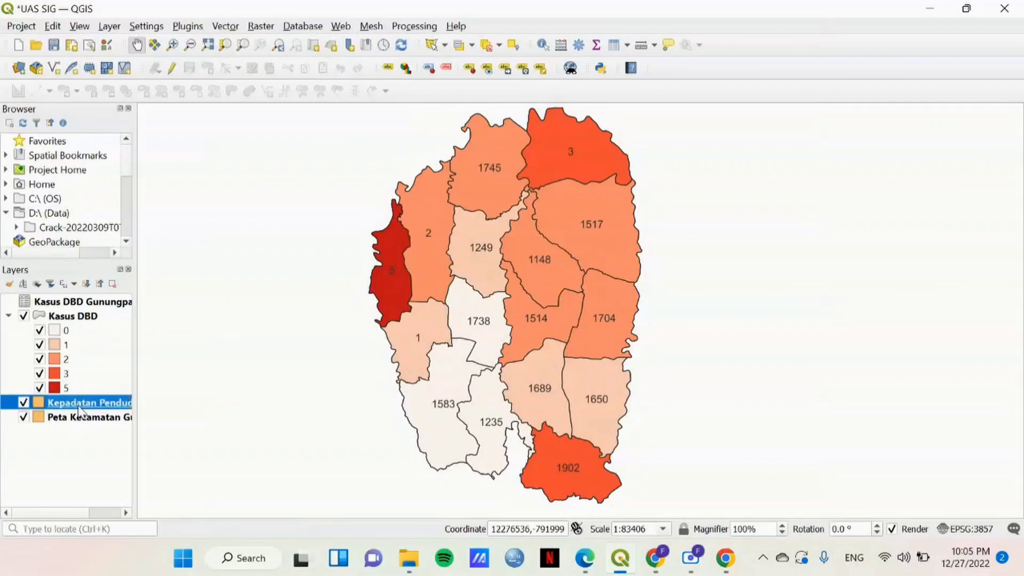
{"action": "left_click", "coordinate": [108, 396]}
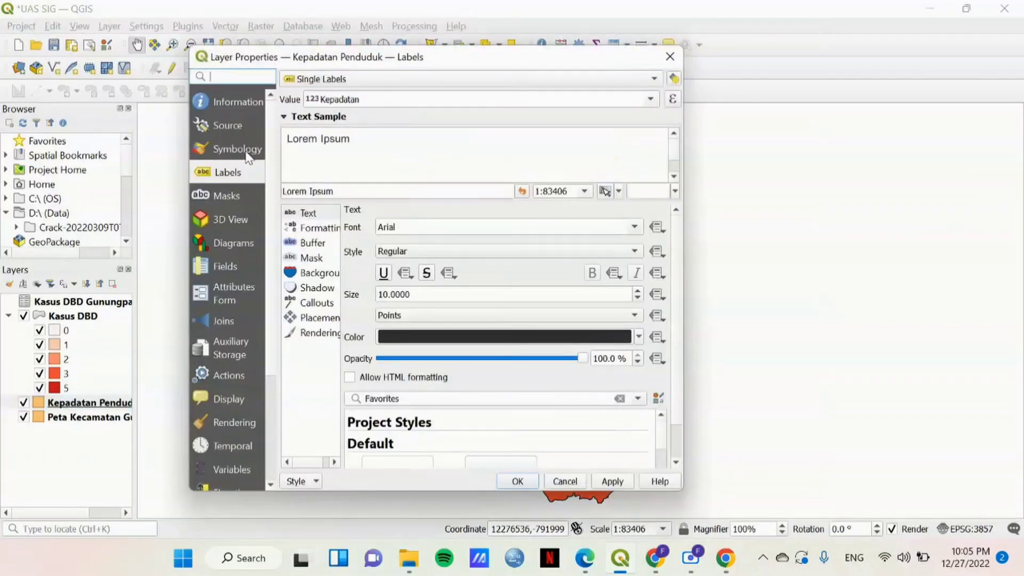
{"action": "left_click", "coordinate": [247, 154]}
{"action": "left_click", "coordinate": [460, 81]}
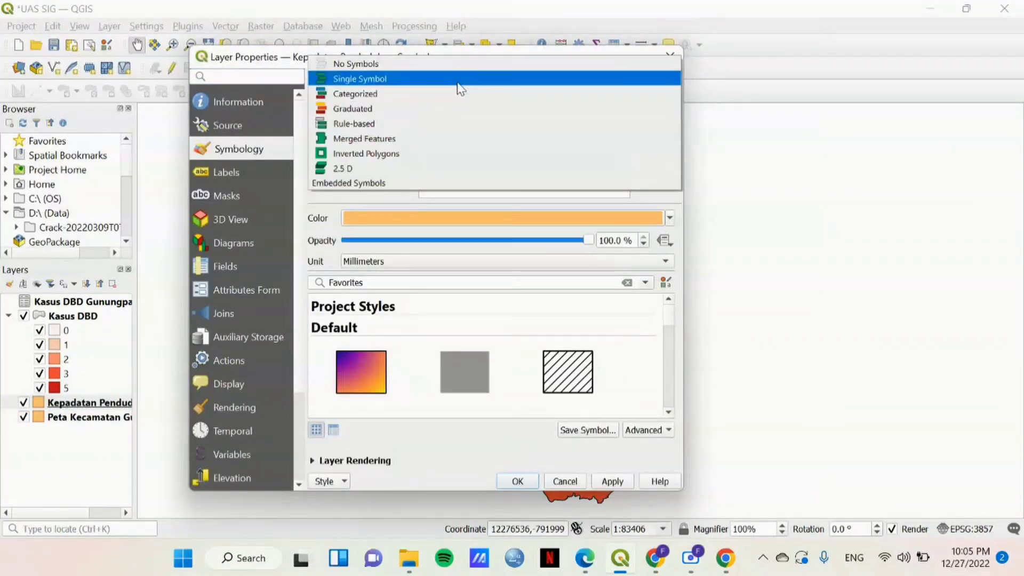
{"action": "left_click", "coordinate": [458, 93]}
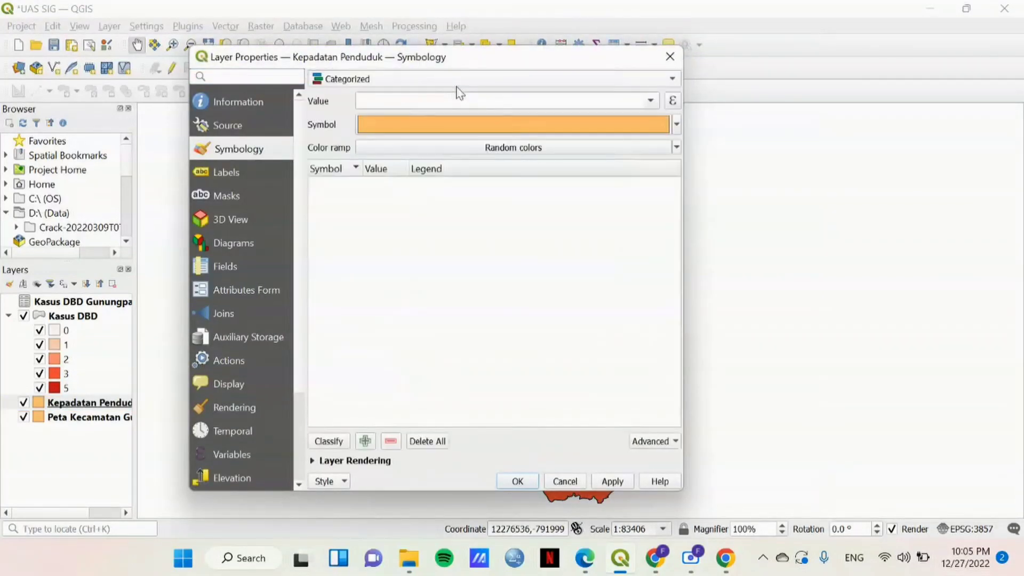
{"action": "left_click", "coordinate": [648, 105]}
{"action": "left_click", "coordinate": [446, 236]}
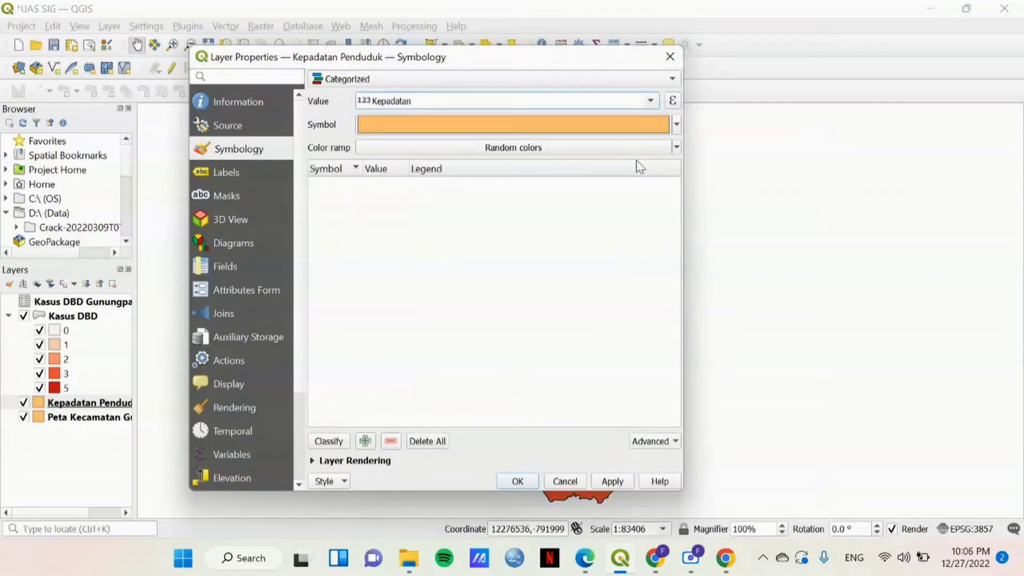
Classify the density values with the Reds color ramp, remove the all other values class and apply the symbology
{"action": "left_click", "coordinate": [676, 147]}
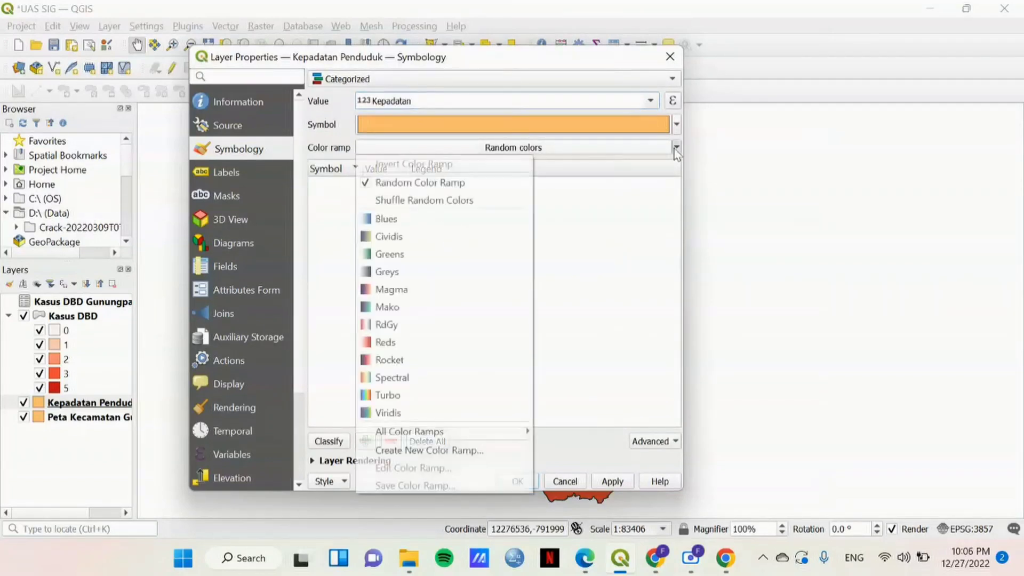
{"action": "left_click", "coordinate": [416, 343]}
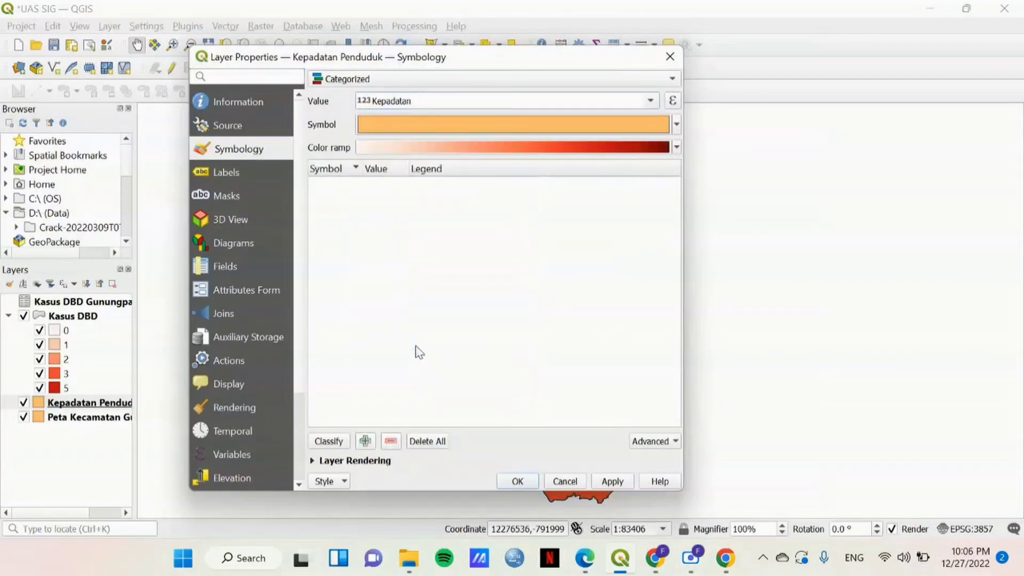
{"action": "left_click", "coordinate": [335, 442]}
{"action": "left_click", "coordinate": [360, 402]}
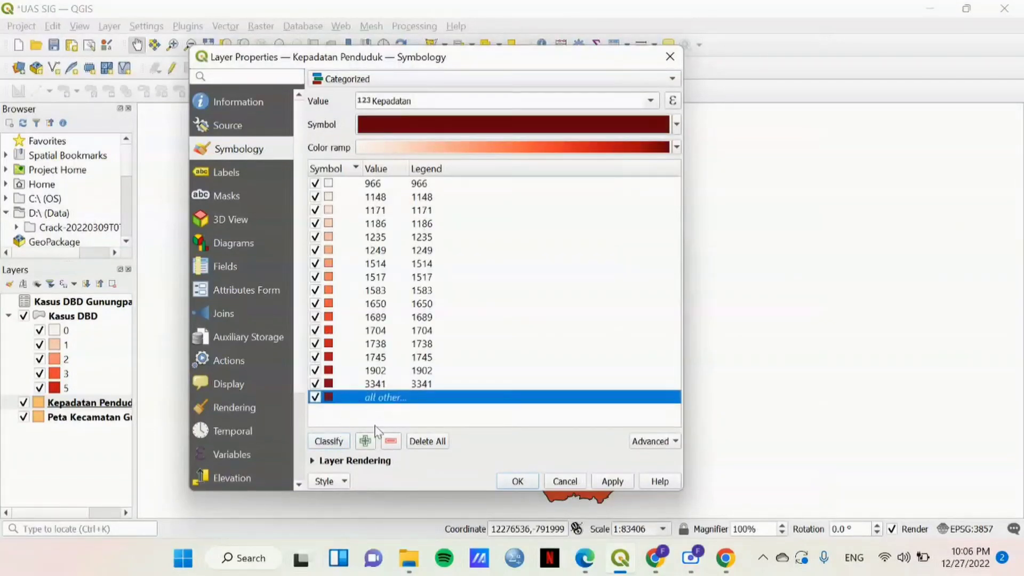
{"action": "left_click", "coordinate": [390, 442]}
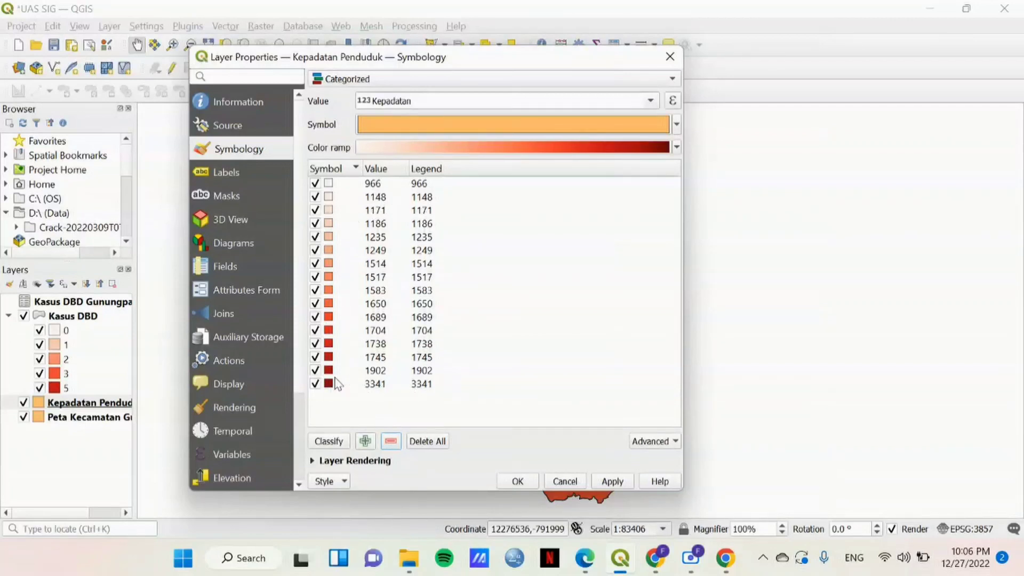
{"action": "left_click", "coordinate": [609, 482]}
{"action": "left_click", "coordinate": [522, 481]}
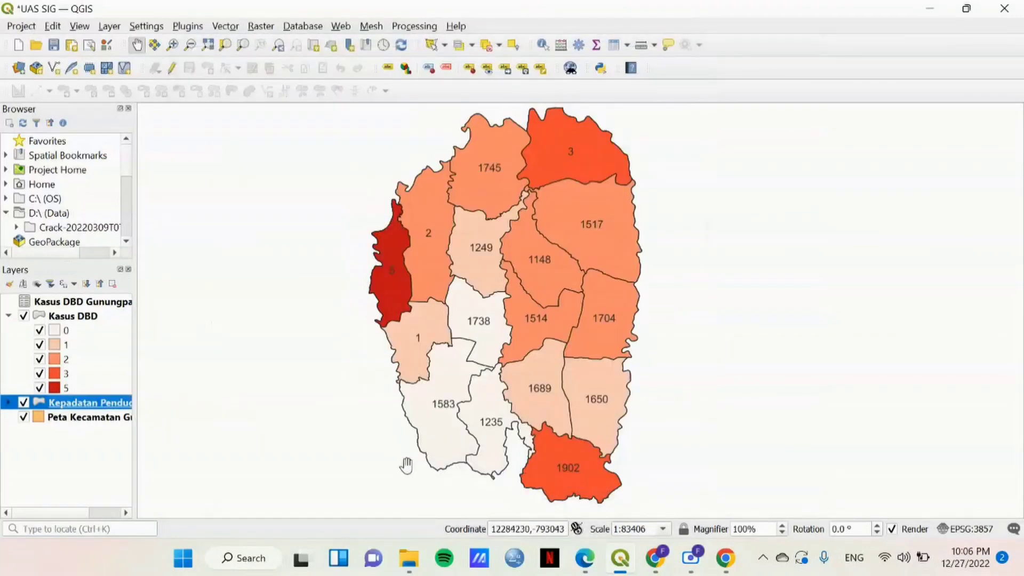
Enable single labels on the Peta Kecamatan Gunungpati layer with the name field as the value
{"action": "left_click_drag", "start_coordinate": [347, 460], "coordinate": [492, 369]}
{"action": "left_click_drag", "start_coordinate": [615, 288], "coordinate": [480, 453]}
{"action": "left_click_drag", "start_coordinate": [482, 412], "coordinate": [497, 342]}
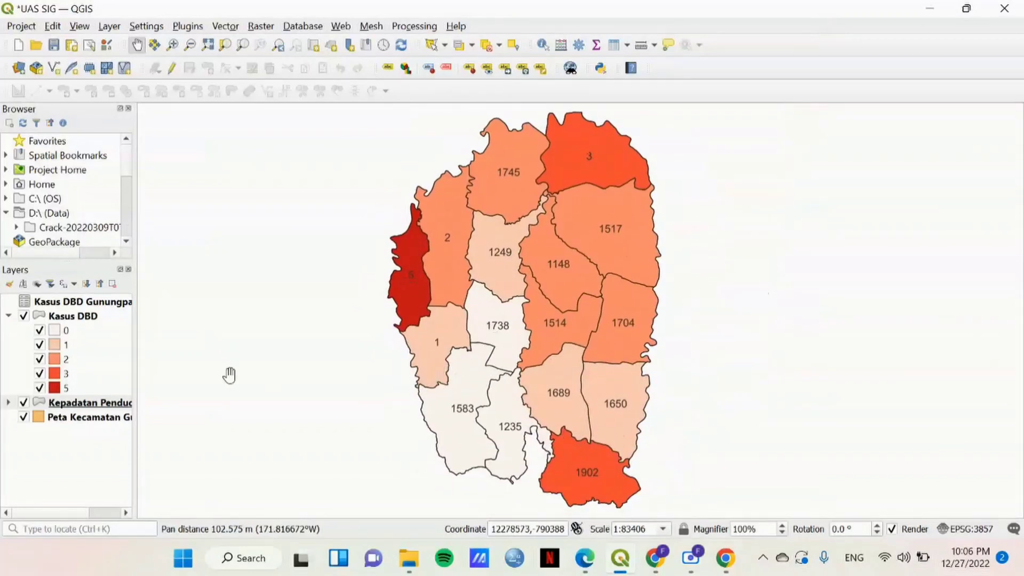
{"action": "right_click", "coordinate": [57, 417]}
{"action": "left_click", "coordinate": [87, 408]}
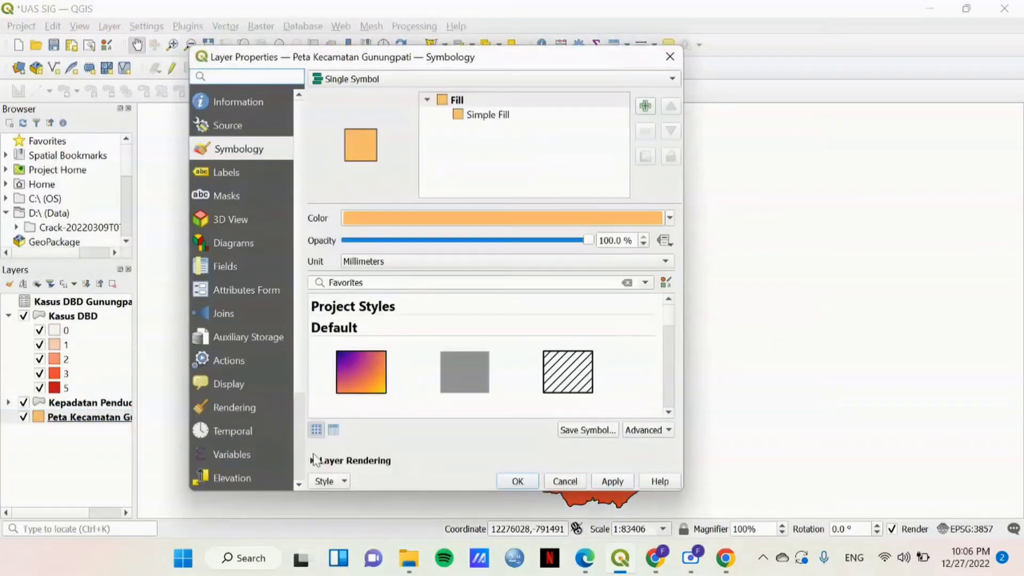
{"action": "left_click", "coordinate": [251, 172]}
{"action": "left_click", "coordinate": [491, 78]}
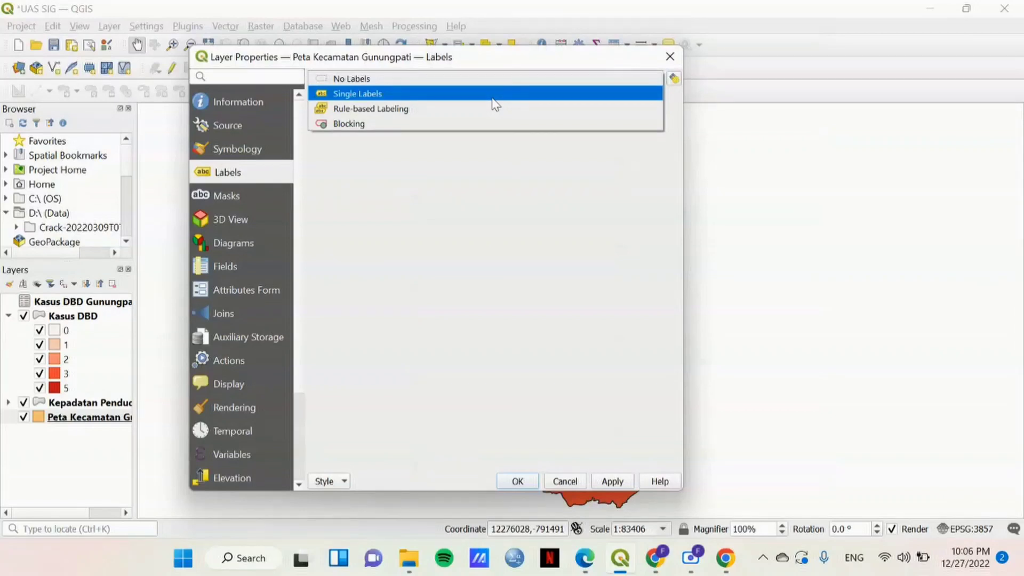
{"action": "left_click", "coordinate": [492, 98]}
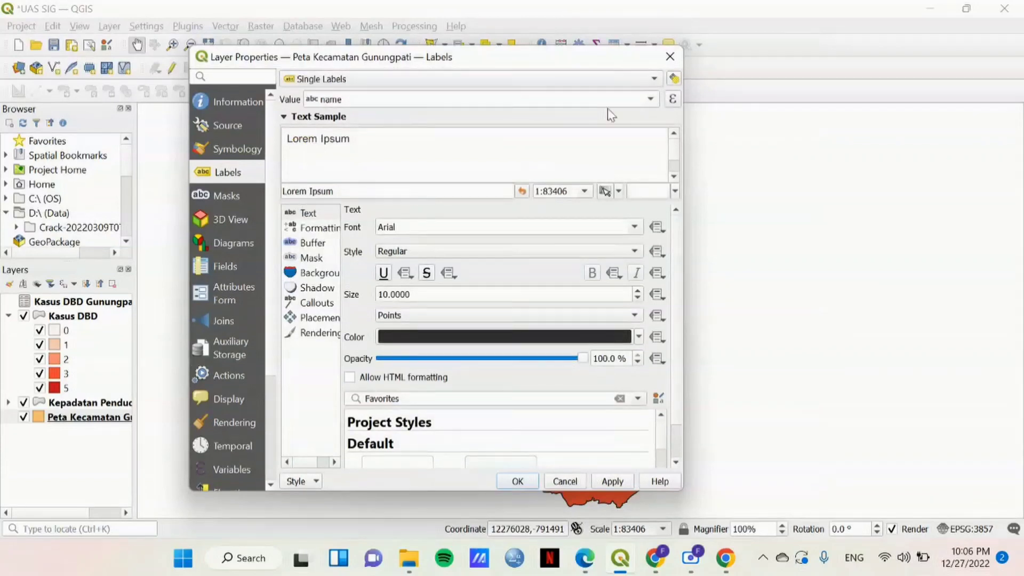
{"action": "left_click", "coordinate": [650, 99]}
{"action": "left_click", "coordinate": [441, 154]}
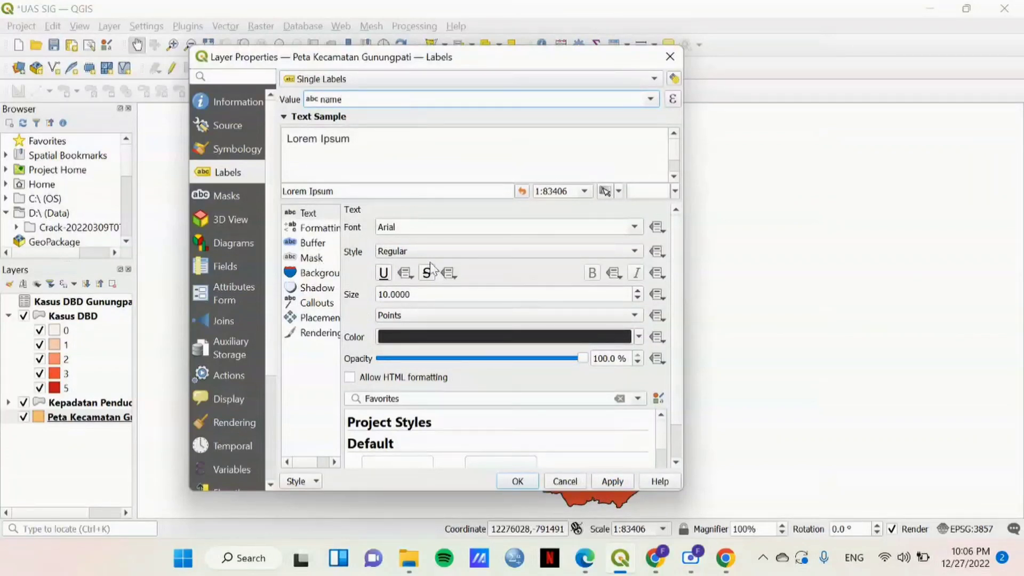
Set the label text style of the Peta Kecamatan Gunungpati layer to Bold and confirm the labels
{"action": "left_click", "coordinate": [322, 234]}
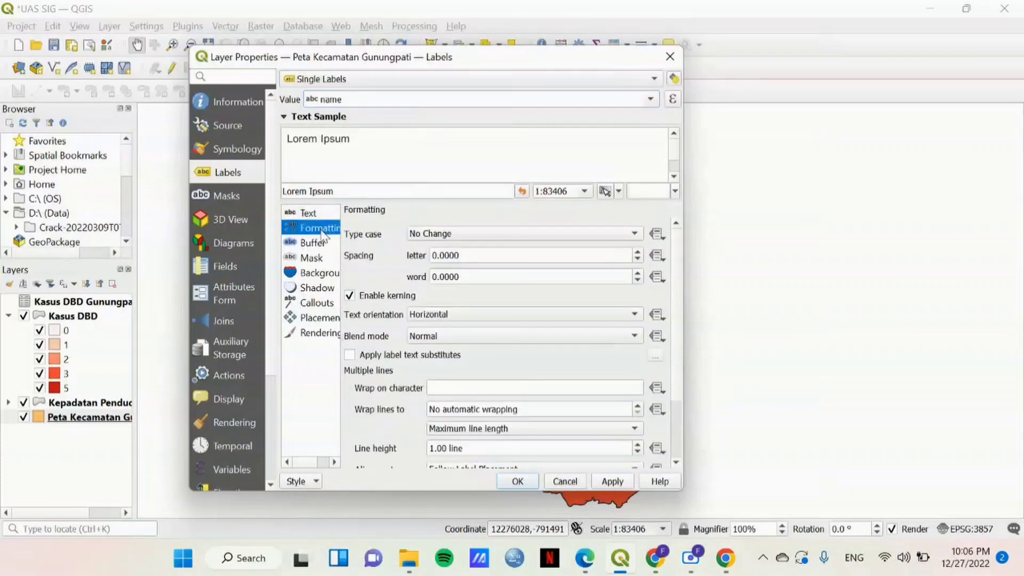
{"action": "left_click", "coordinate": [319, 215]}
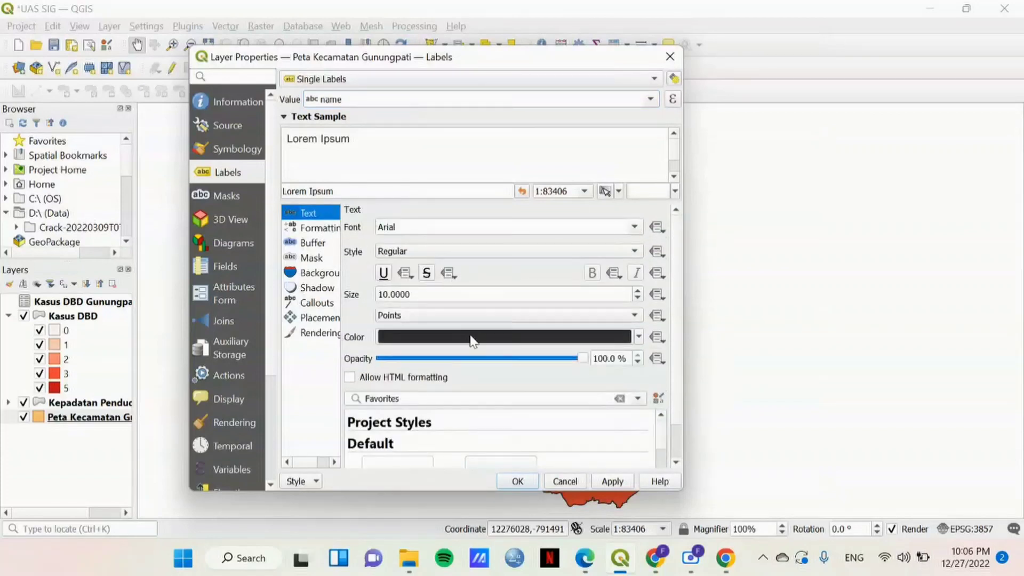
{"action": "left_click", "coordinate": [429, 253]}
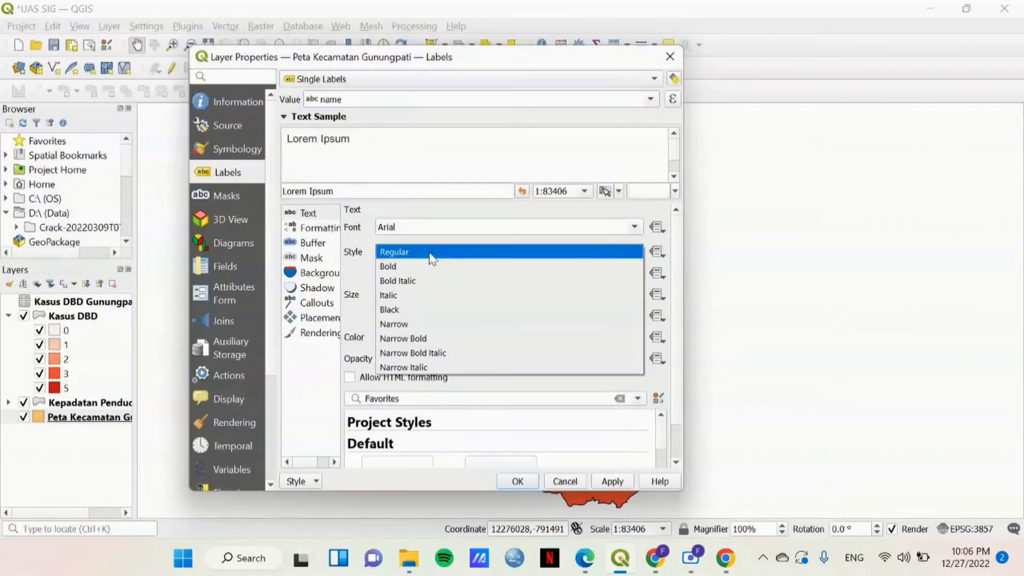
{"action": "left_click", "coordinate": [431, 266]}
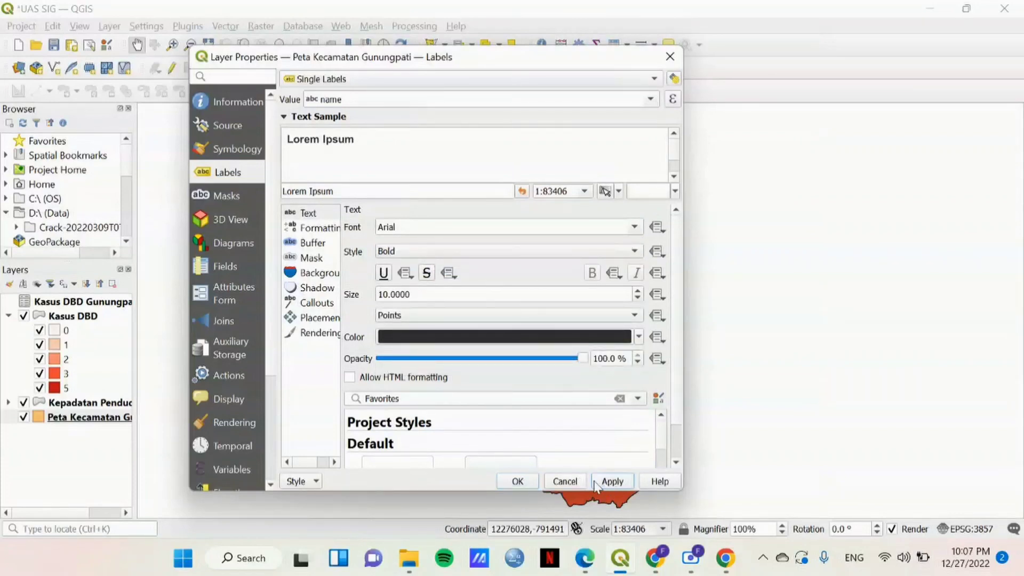
{"action": "left_click", "coordinate": [535, 483]}
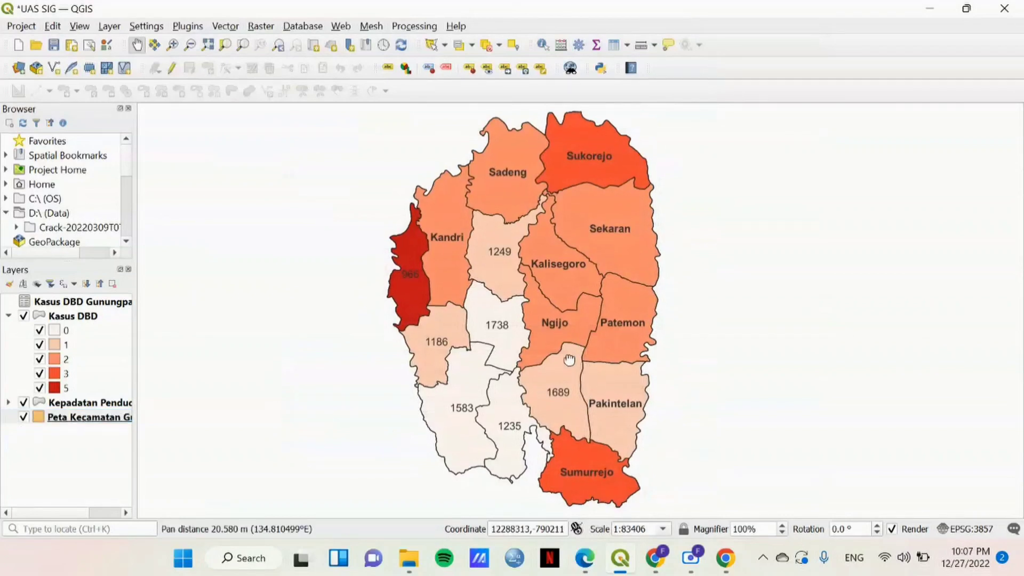
{"action": "left_click_drag", "start_coordinate": [569, 361], "coordinate": [549, 361]}
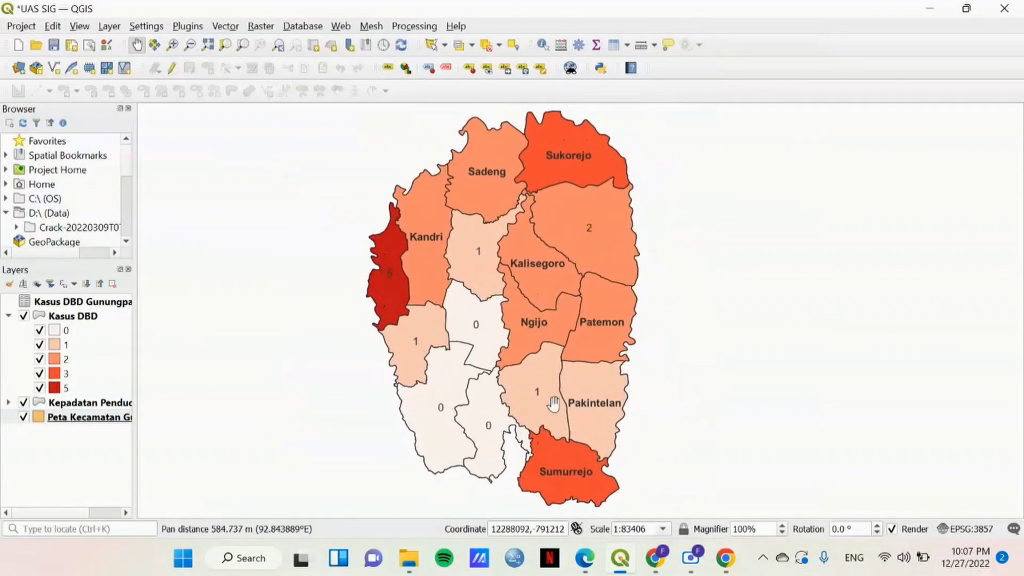
{"action": "mouse_move", "coordinate": [554, 404]}
{"action": "left_mouse_down"}
{"action": "mouse_move", "coordinate": [590, 401]}
{"action": "mouse_move", "coordinate": [566, 405]}
{"action": "left_mouse_up"}
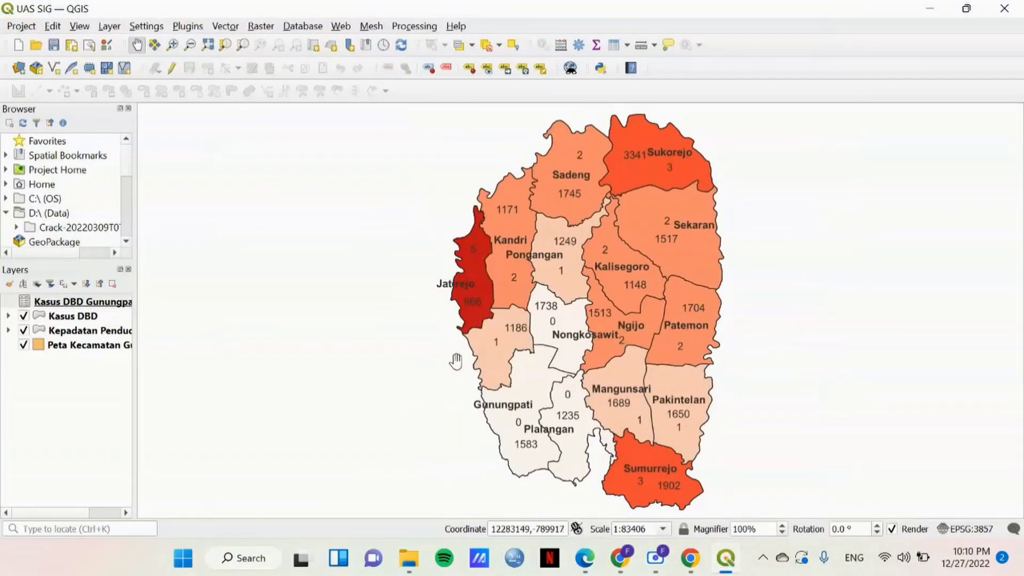
{"action": "left_click_drag", "start_coordinate": [445, 388], "coordinate": [432, 380]}
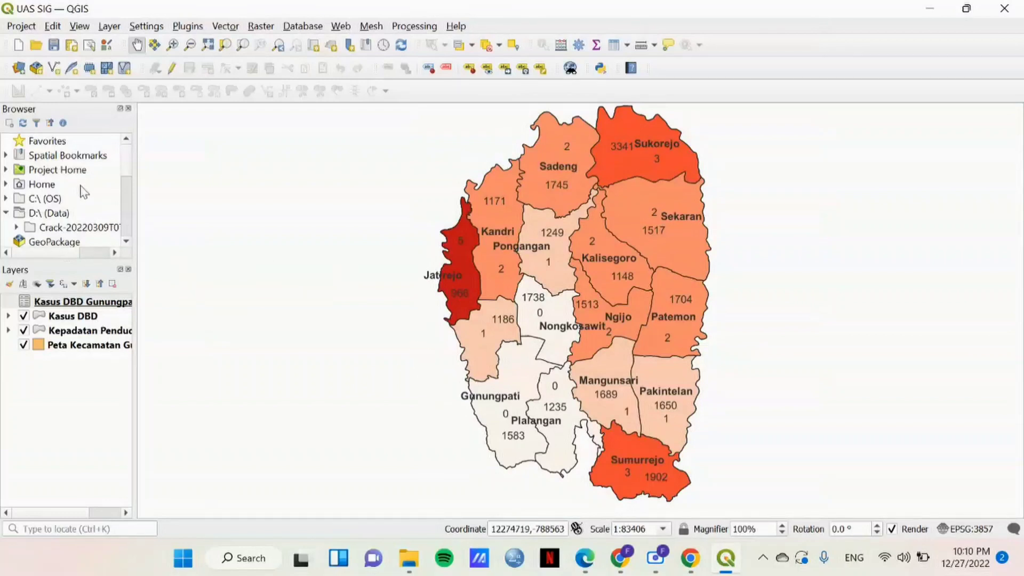
Create a new print layout titled "Kasus DBD Kecamatan Gunungpati"
{"action": "left_click", "coordinate": [20, 27]}
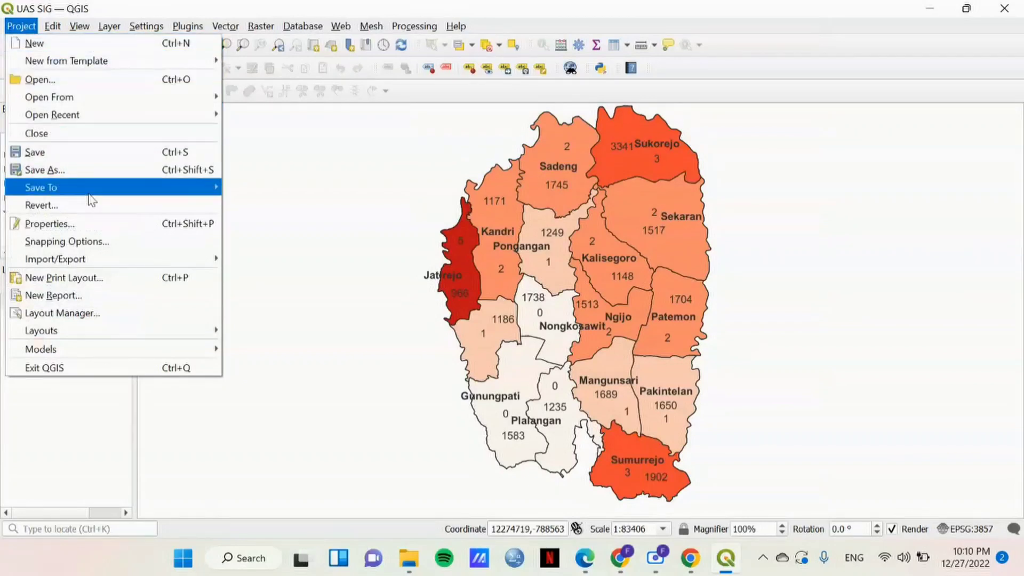
{"action": "left_click", "coordinate": [92, 279]}
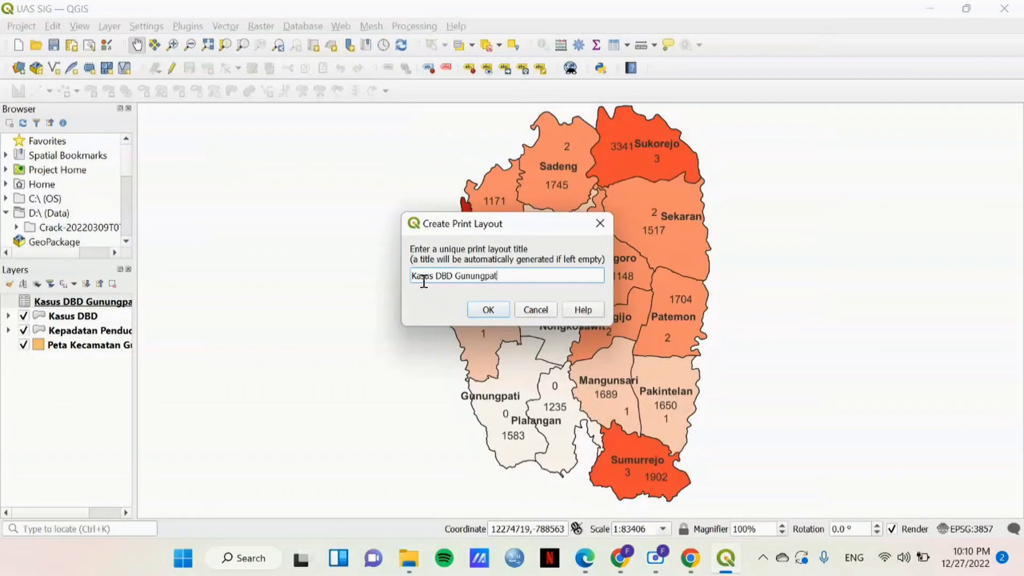
{"action": "key", "text": "BackSpace"}
{"action": "type", "text": "Kecamatan"}
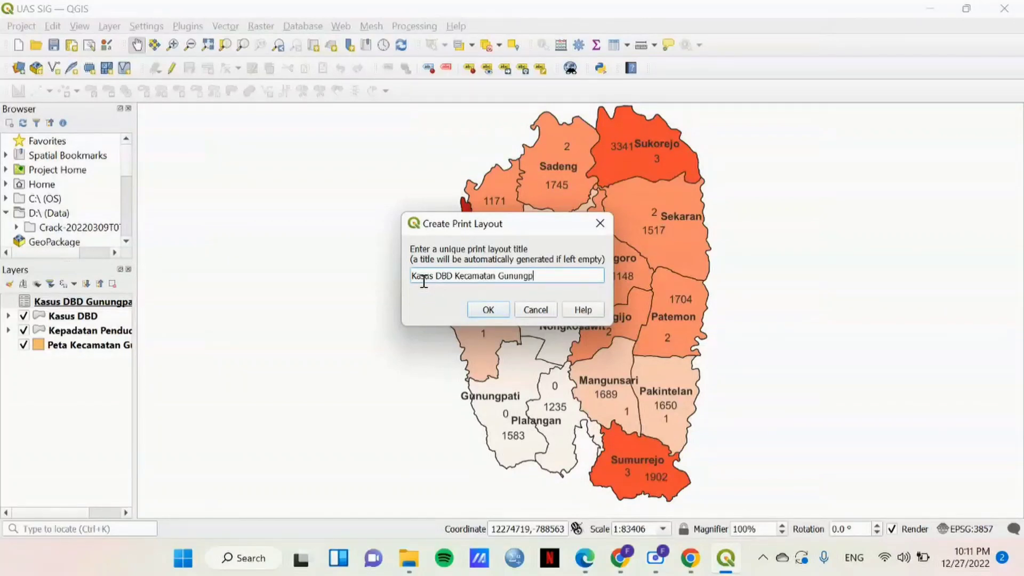
{"action": "left_click", "coordinate": [488, 310]}
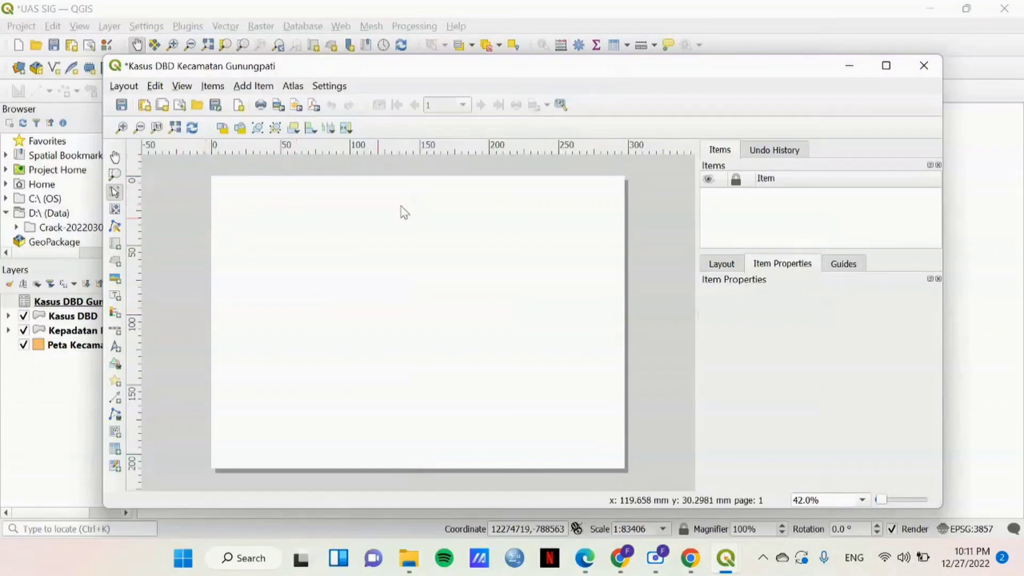
Add a map item to the layout that covers the whole page and extends slightly past its edges
{"action": "left_click_drag", "start_coordinate": [383, 77], "coordinate": [380, 71]}
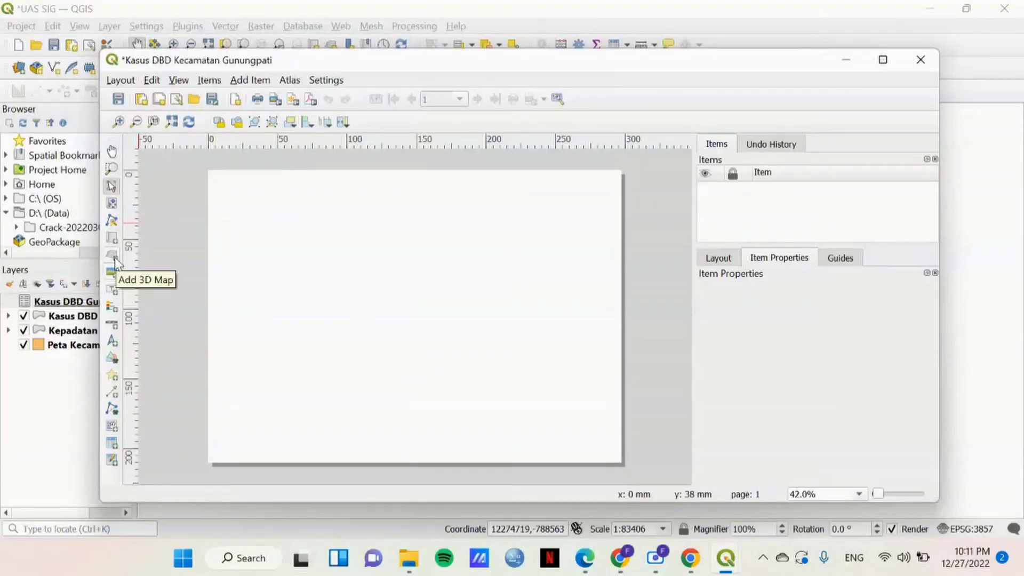
{"action": "left_click", "coordinate": [113, 240]}
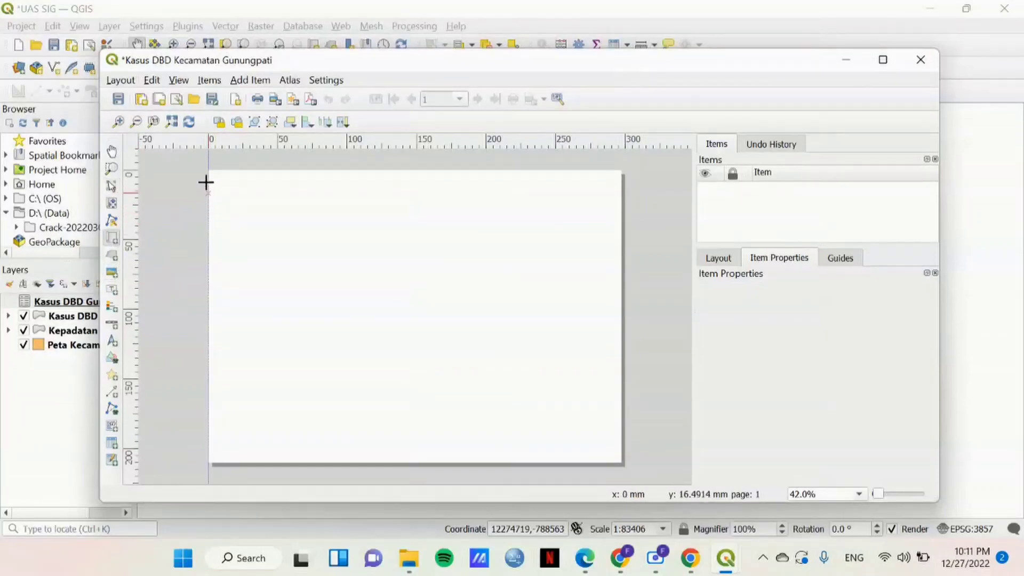
{"action": "left_click_drag", "start_coordinate": [168, 167], "coordinate": [651, 476]}
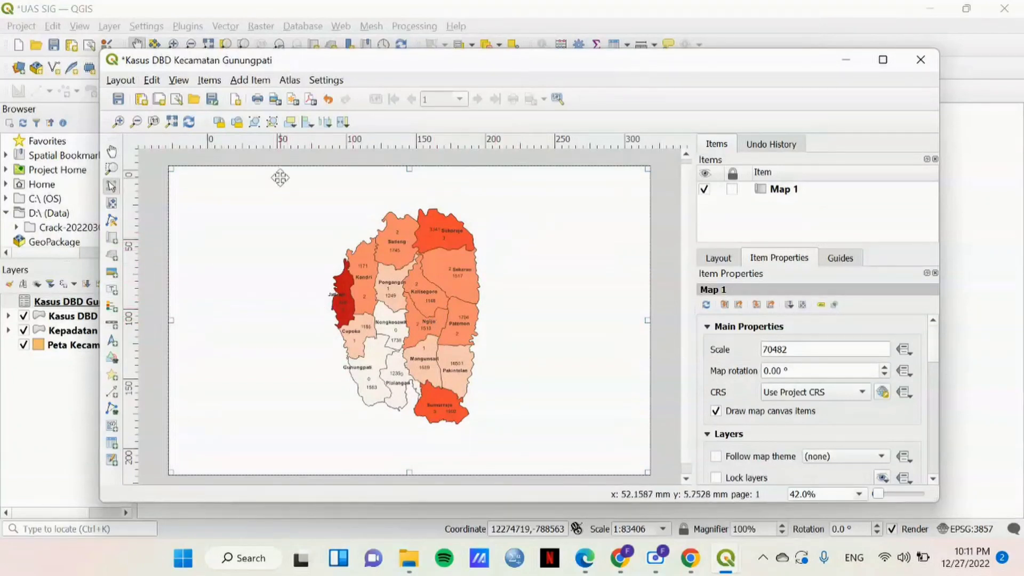
Add a label about 114 by 18 mm above the mapped area with the text "Sebaran Kasus DBD Kecamatan Gunungpati KOta Semarang"
{"action": "left_click", "coordinate": [111, 292]}
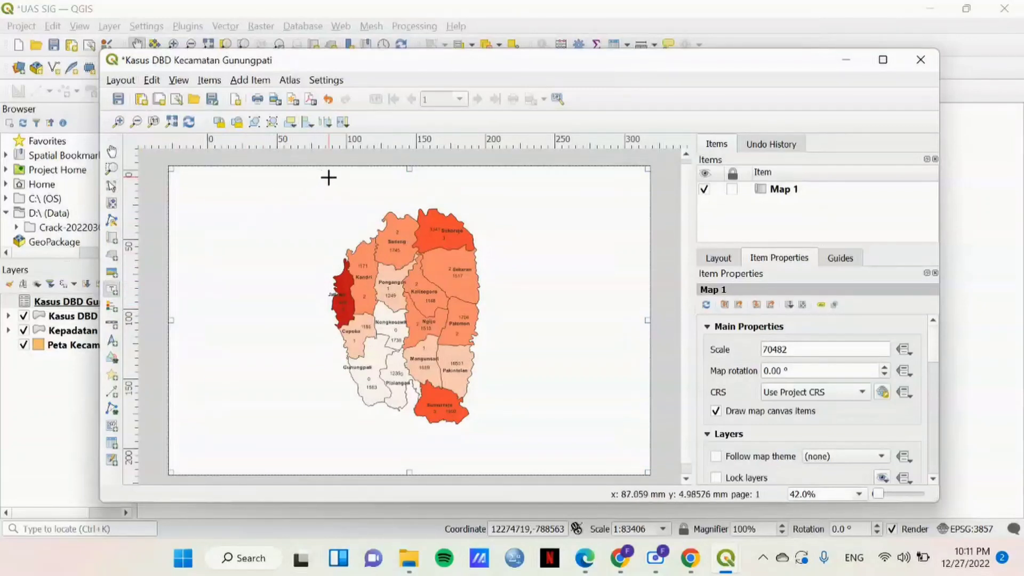
{"action": "mouse_move", "coordinate": [331, 177]}
{"action": "left_mouse_down"}
{"action": "mouse_move", "coordinate": [429, 178]}
{"action": "mouse_move", "coordinate": [490, 202]}
{"action": "left_mouse_up"}
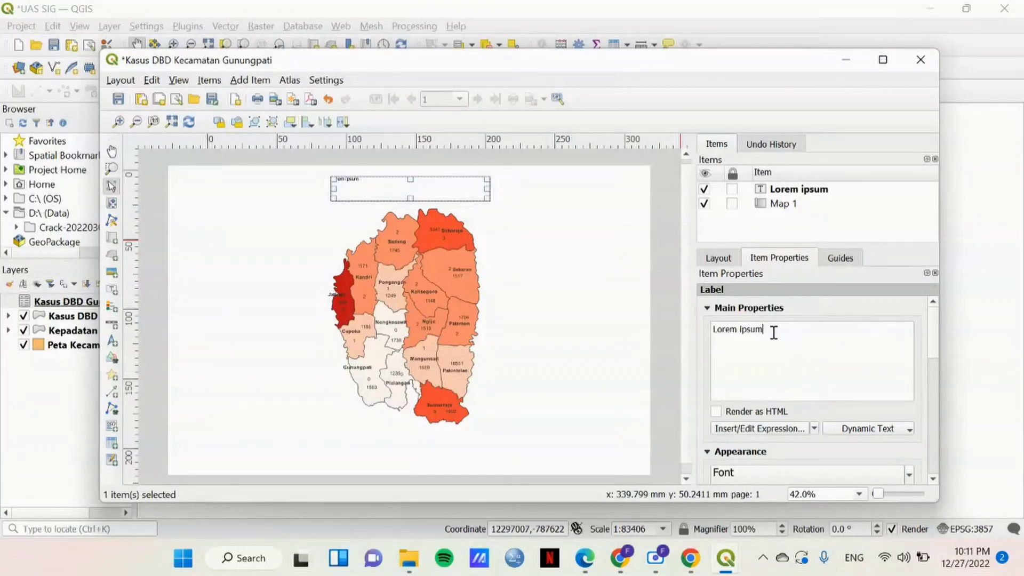
{"action": "left_click_drag", "start_coordinate": [773, 333], "coordinate": [712, 334]}
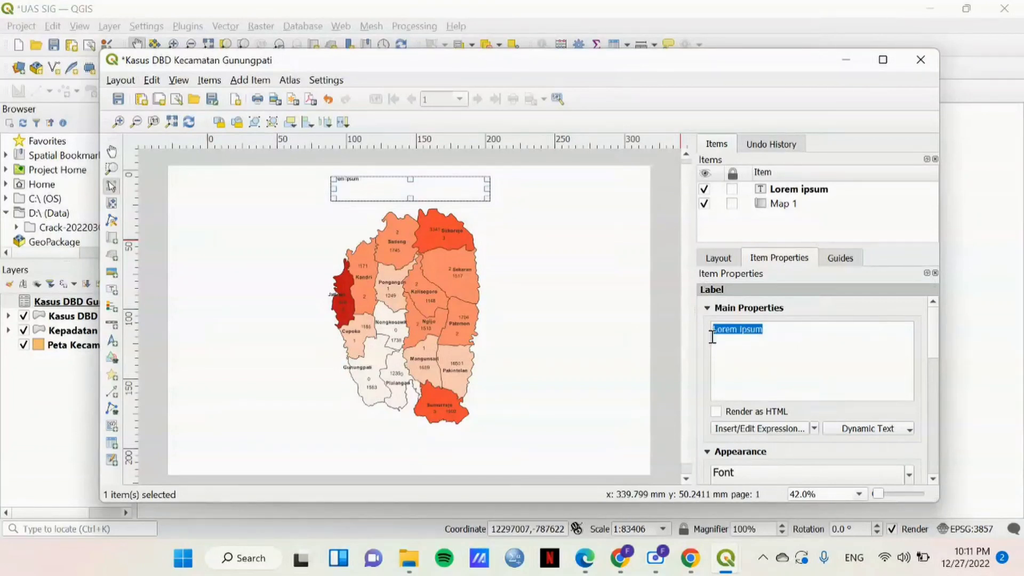
{"action": "type", "text": "Kasus"}
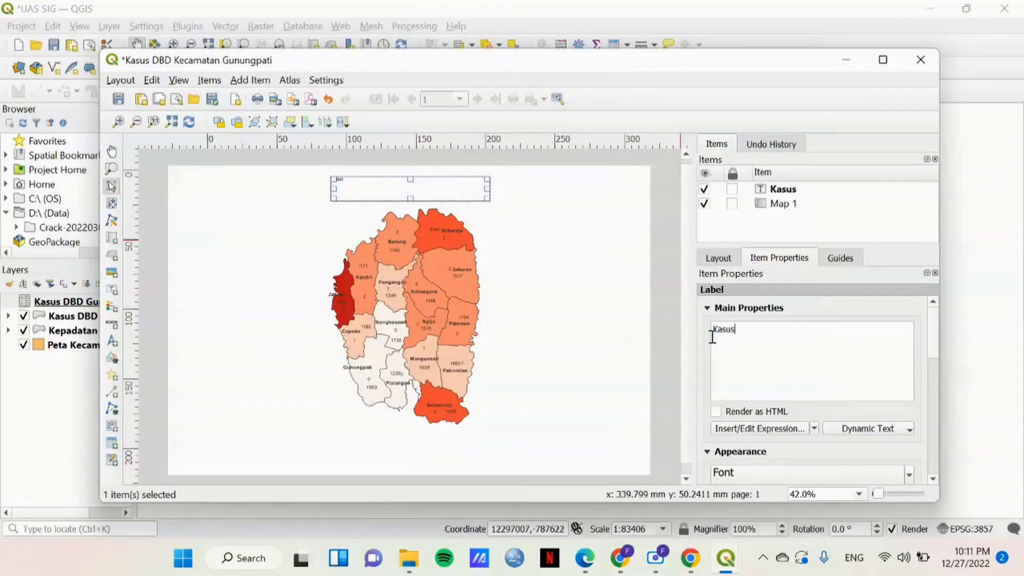
{"action": "key", "text": "BackSpace"}
{"action": "key", "text": "BackSpace"}
{"action": "key", "text": "BackSpace"}
{"action": "key", "text": "BackSpace"}
{"action": "key", "text": "BackSpace"}
{"action": "type", "text": "Sebaran Kasus"}
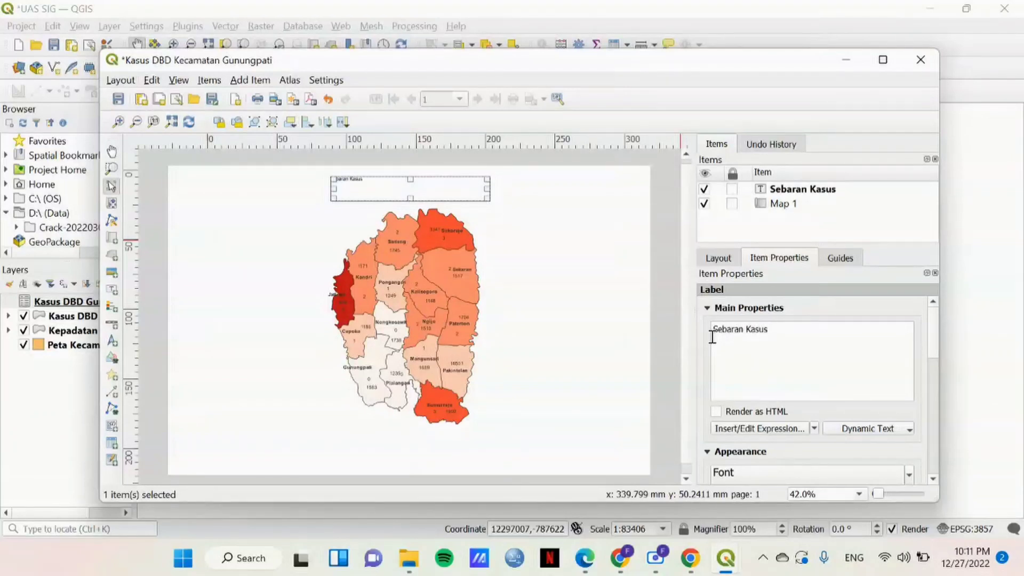
{"action": "type", "text": " DBD Kecamatan Gunungpati"}
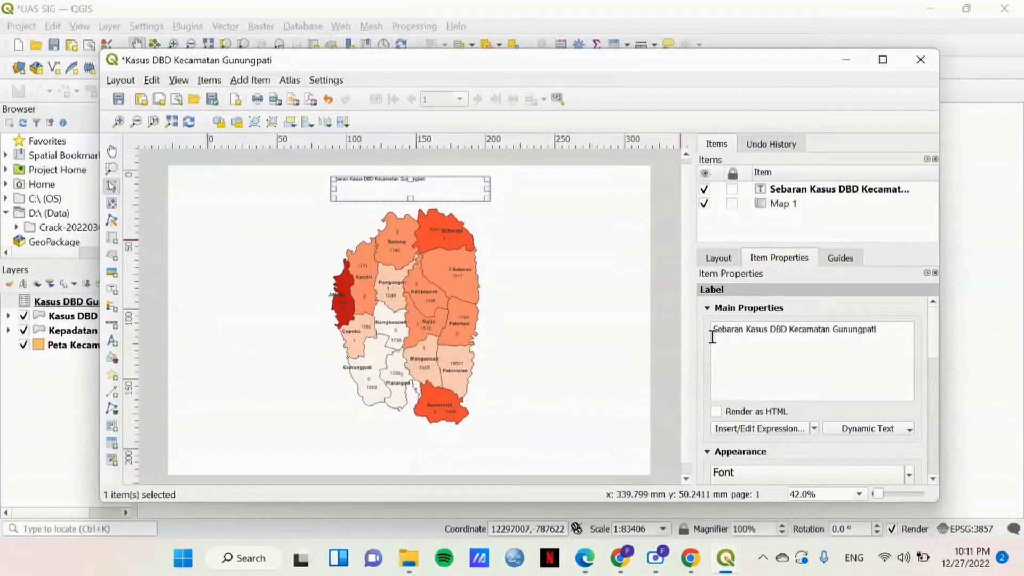
{"action": "type", "text": "Semarang"}
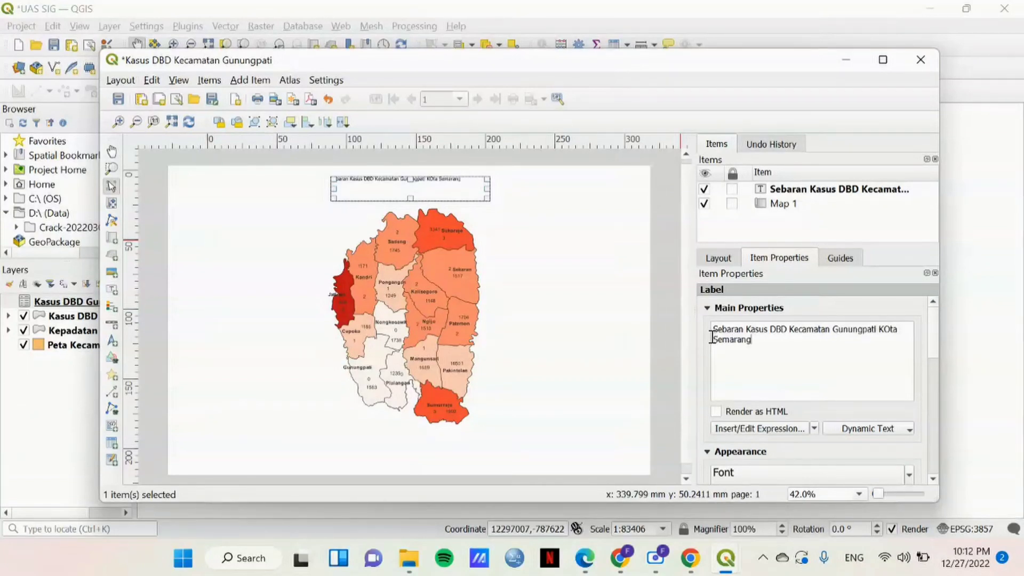
Set the title label's font color to black
{"action": "scroll", "coordinate": [771, 394], "scroll_direction": "down", "scroll_amount": 6}
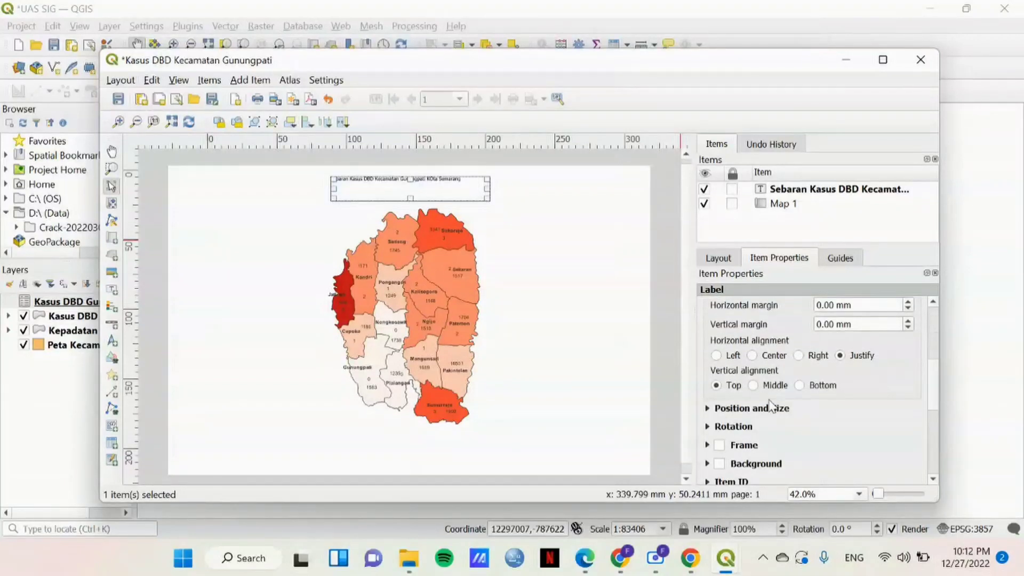
{"action": "scroll", "coordinate": [821, 355], "scroll_direction": "up", "scroll_amount": 3}
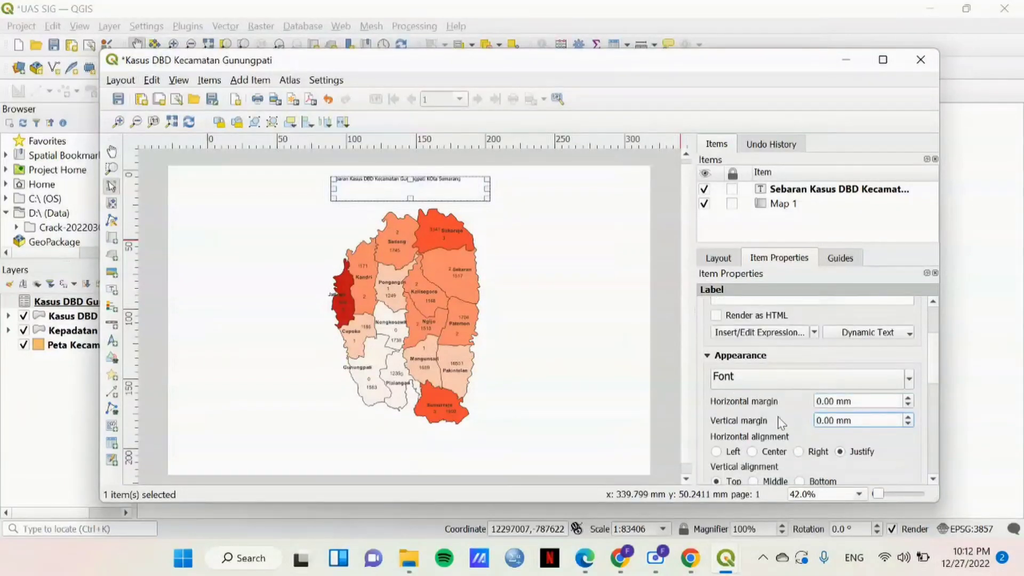
{"action": "scroll", "coordinate": [782, 423], "scroll_direction": "down", "scroll_amount": 1}
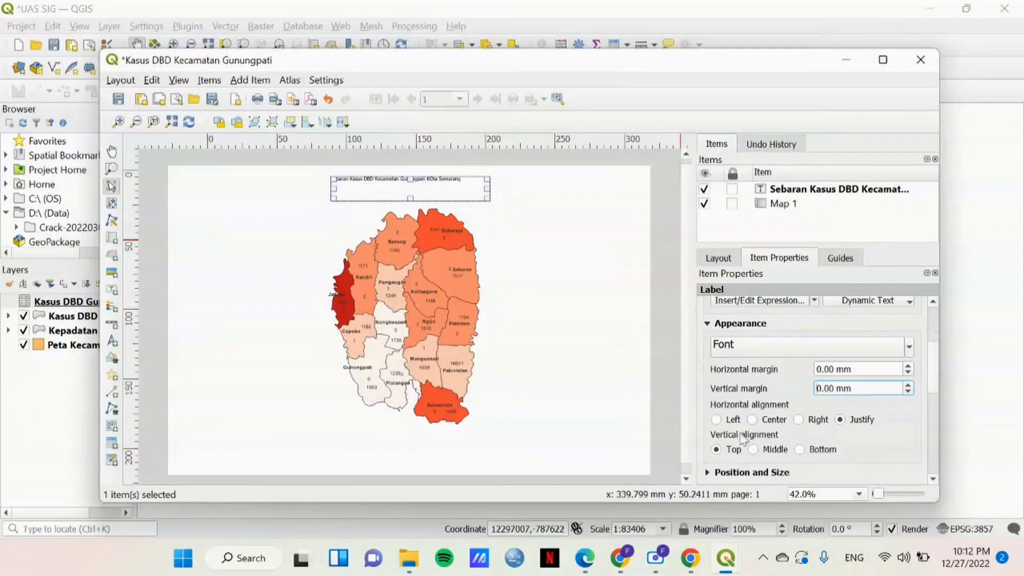
{"action": "left_click", "coordinate": [910, 348]}
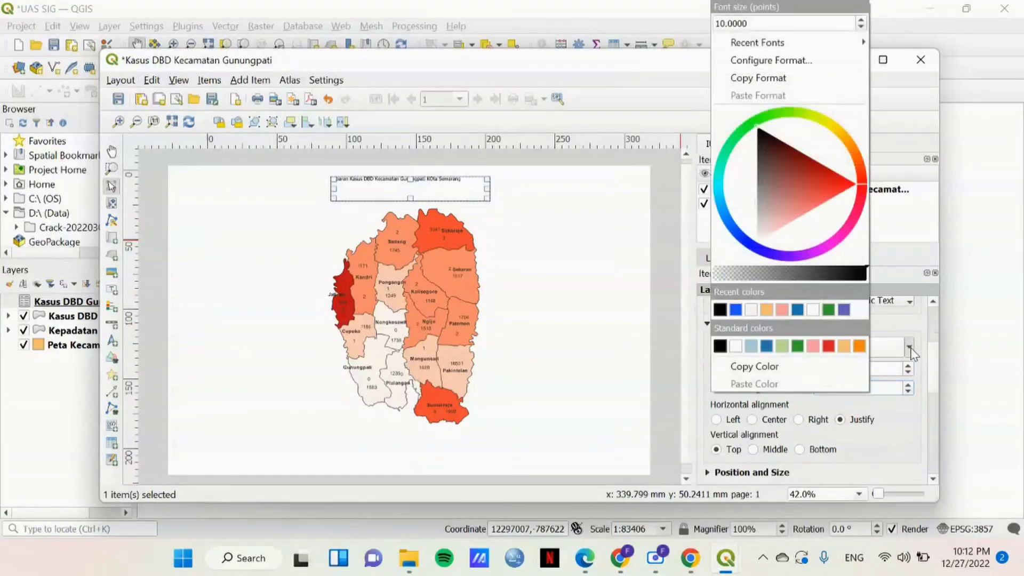
{"action": "left_click", "coordinate": [720, 346]}
Examine the title label's position and size settings and its remaining item properties
{"action": "scroll", "coordinate": [732, 422], "scroll_direction": "down", "scroll_amount": 1}
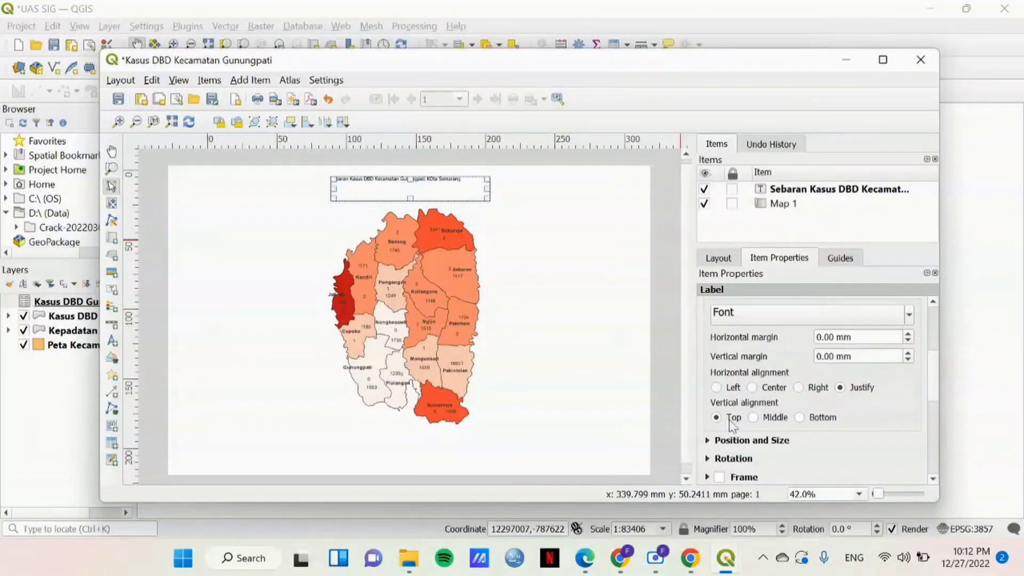
{"action": "left_click", "coordinate": [709, 442]}
{"action": "scroll", "coordinate": [746, 416], "scroll_direction": "down", "scroll_amount": 6}
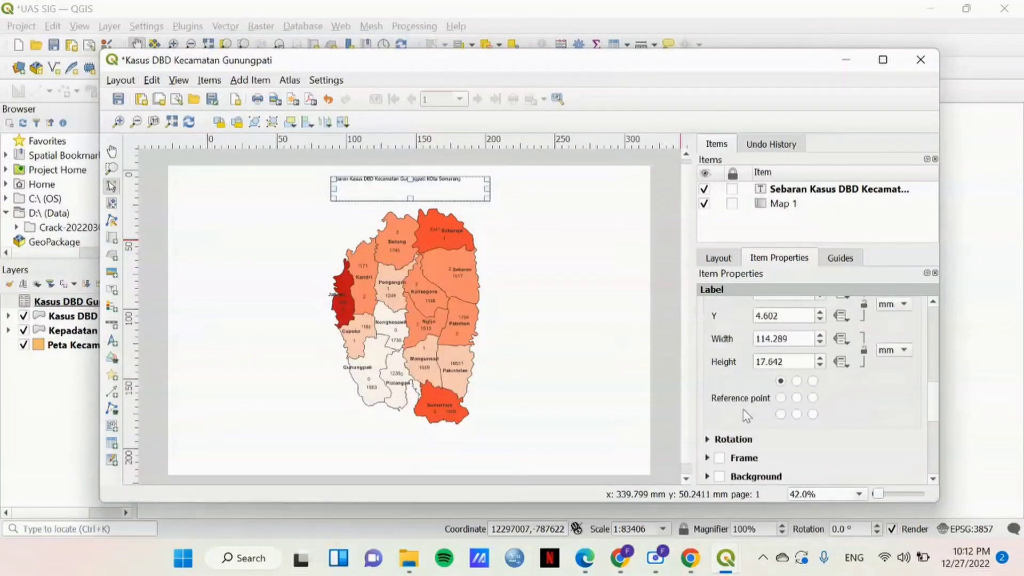
{"action": "scroll", "coordinate": [746, 415], "scroll_direction": "down", "scroll_amount": 2}
{"action": "scroll", "coordinate": [747, 428], "scroll_direction": "down", "scroll_amount": 5}
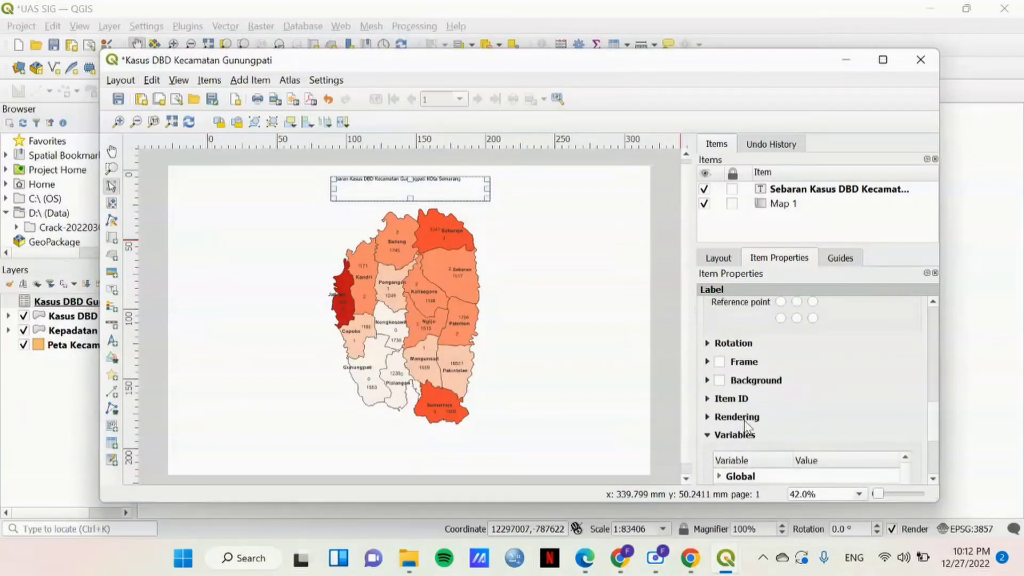
{"action": "scroll", "coordinate": [749, 431], "scroll_direction": "up", "scroll_amount": 2}
{"action": "scroll", "coordinate": [749, 431], "scroll_direction": "up", "scroll_amount": 10}
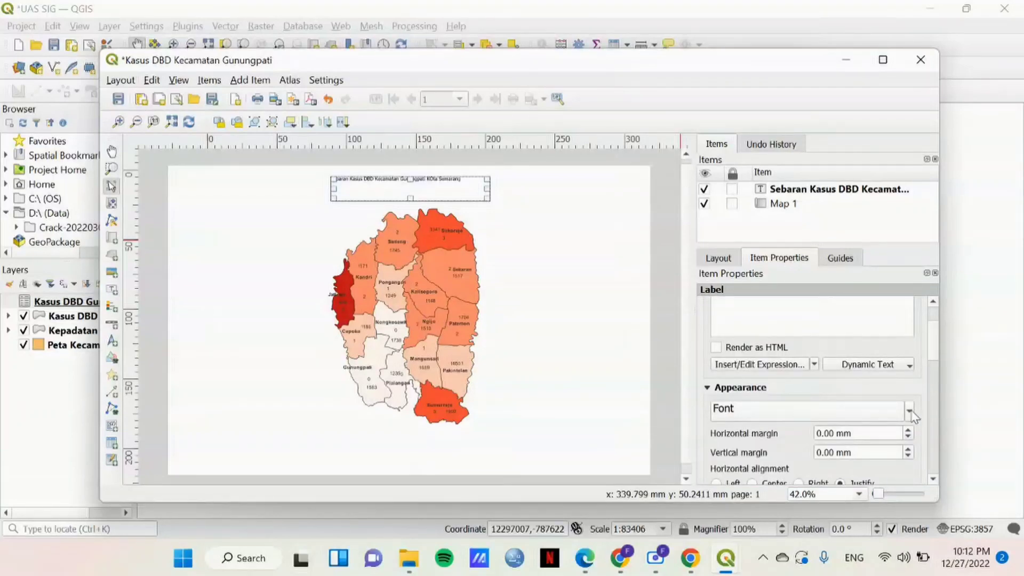
Set the title label's font style to Bold and return to the label's properties
{"action": "left_click", "coordinate": [910, 412]}
{"action": "left_click", "coordinate": [909, 416]}
{"action": "left_click", "coordinate": [881, 411]}
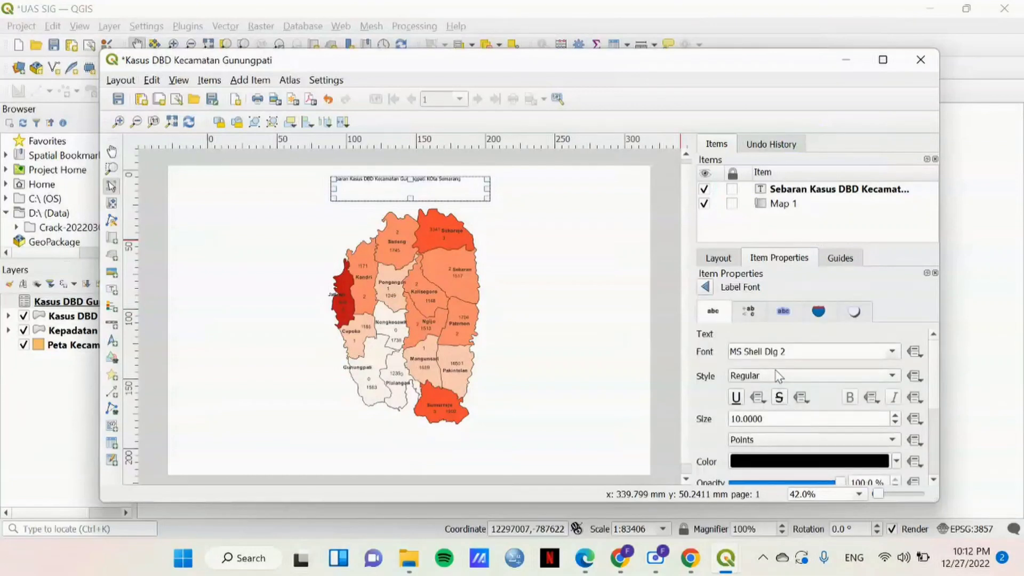
{"action": "scroll", "coordinate": [804, 378], "scroll_direction": "down", "scroll_amount": 1}
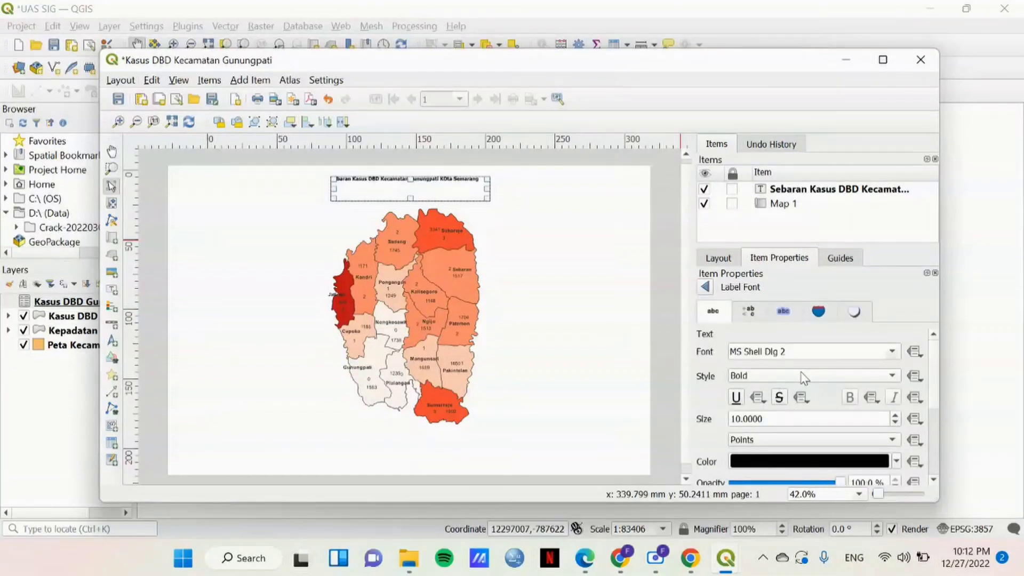
{"action": "scroll", "coordinate": [805, 378], "scroll_direction": "up", "scroll_amount": 1}
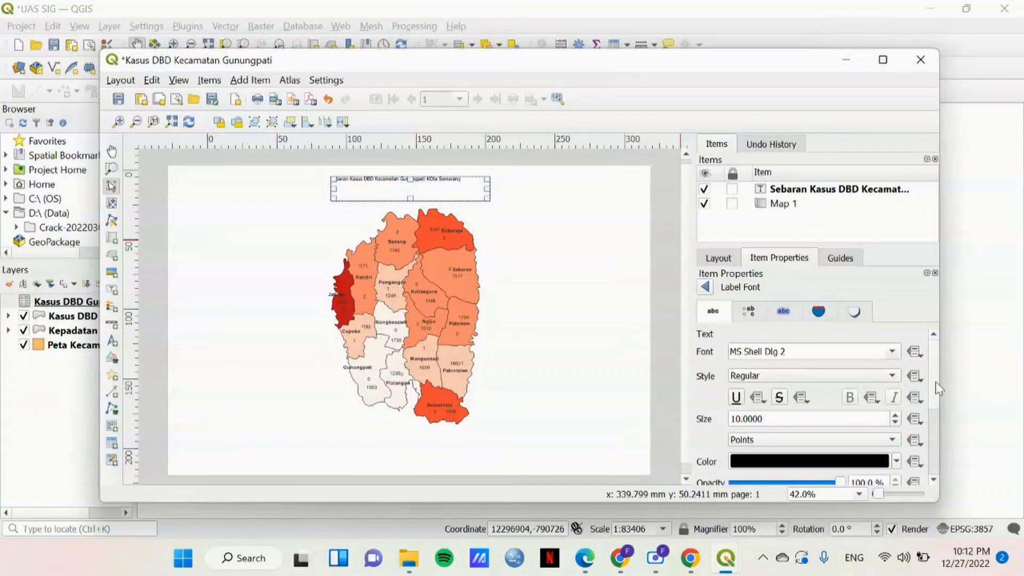
{"action": "mouse_move", "coordinate": [936, 382]}
{"action": "left_mouse_down"}
{"action": "mouse_move", "coordinate": [938, 454]}
{"action": "mouse_move", "coordinate": [937, 379]}
{"action": "left_mouse_up"}
{"action": "left_click", "coordinate": [892, 380]}
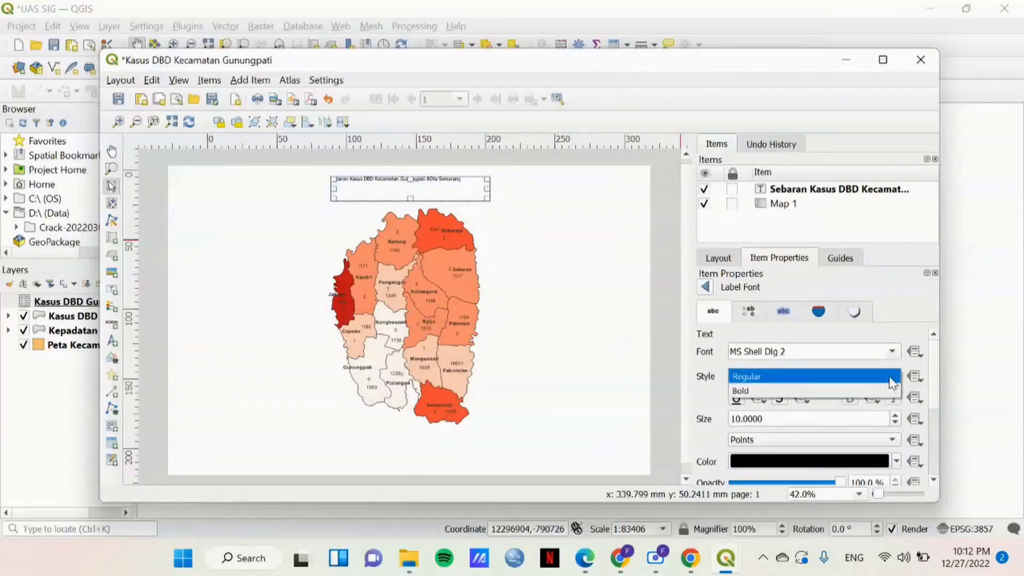
{"action": "left_click", "coordinate": [805, 391]}
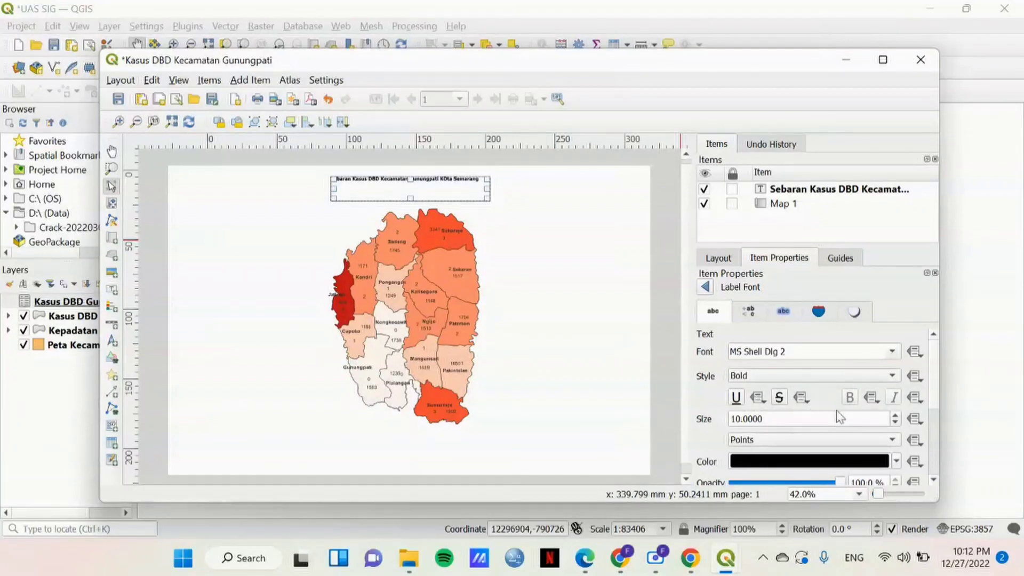
{"action": "left_click", "coordinate": [706, 287]}
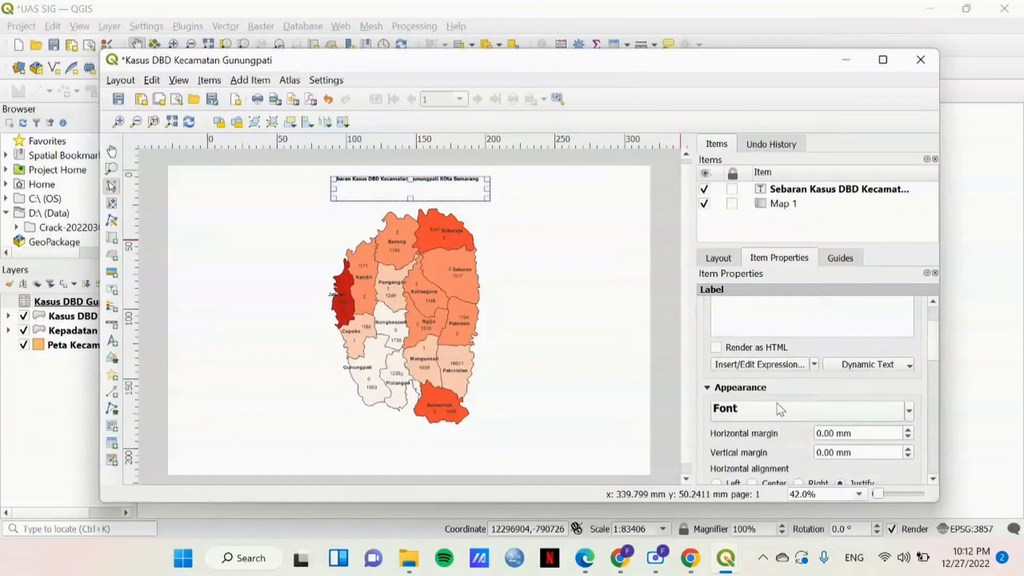
Align the title label horizontally to Center and vertically to Middle, and break its text onto a second line before "Kecamatan"
{"action": "scroll", "coordinate": [907, 389], "scroll_direction": "down", "scroll_amount": 2}
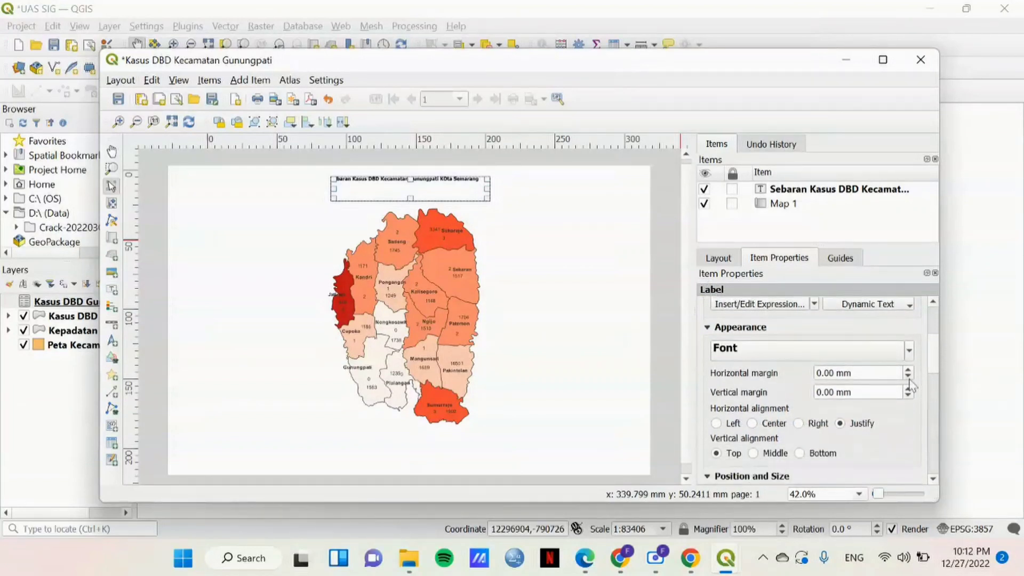
{"action": "left_click", "coordinate": [752, 424]}
{"action": "left_click", "coordinate": [761, 453]}
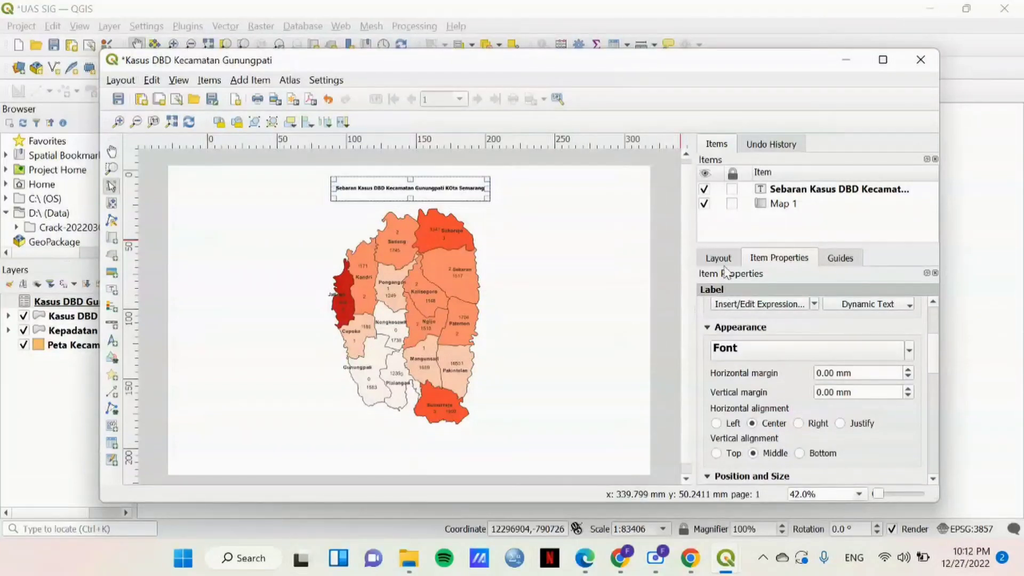
{"action": "scroll", "coordinate": [935, 367], "scroll_direction": "up", "scroll_amount": 5}
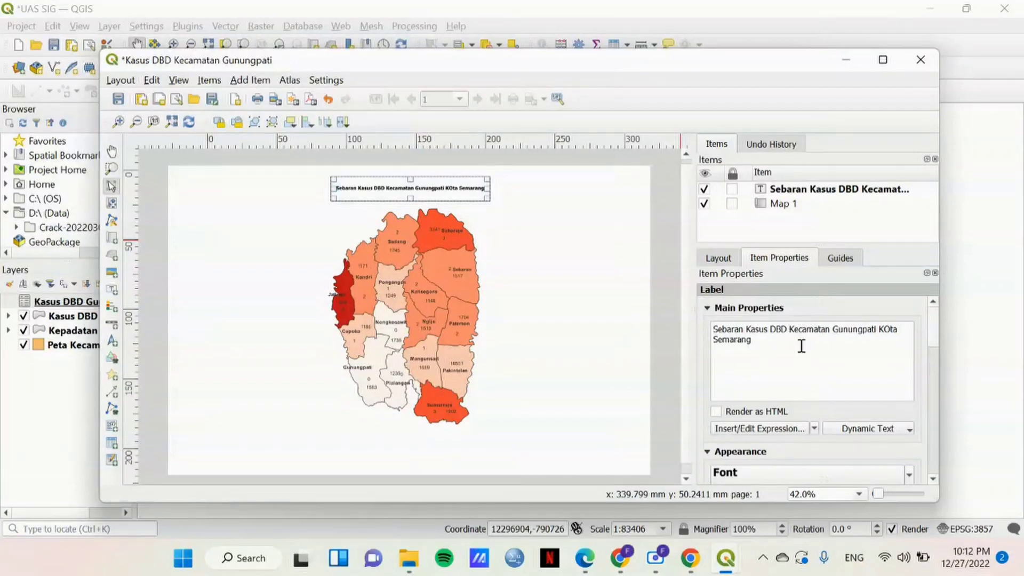
{"action": "key", "text": "Return"}
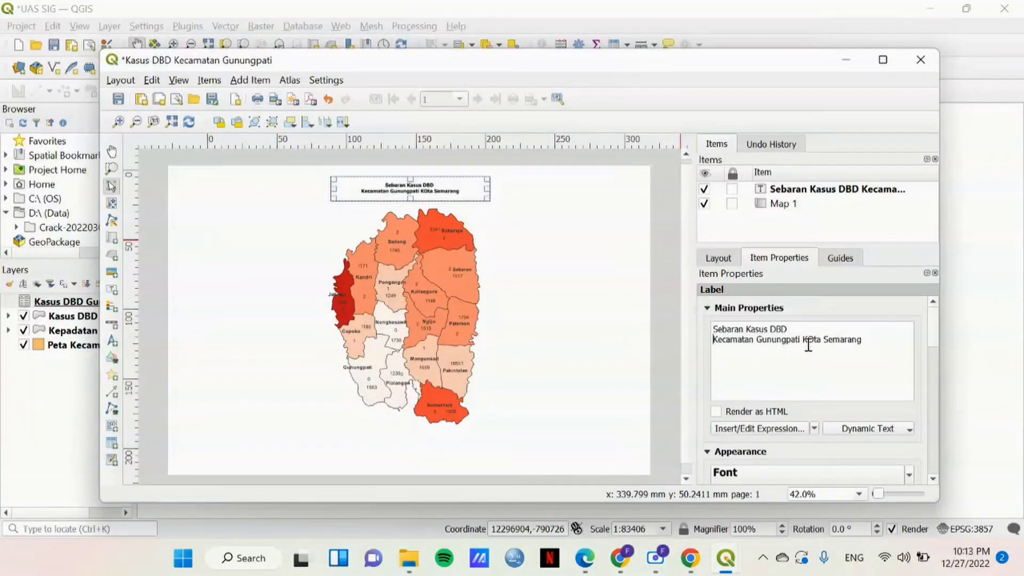
Correct "KOta" to "Kota" in the title label, put "Kota Semarang" on a third line, and narrow the label frame slightly
{"action": "key", "text": "BackSpace"}
{"action": "type", "text": "o"}
{"action": "key", "text": "Return"}
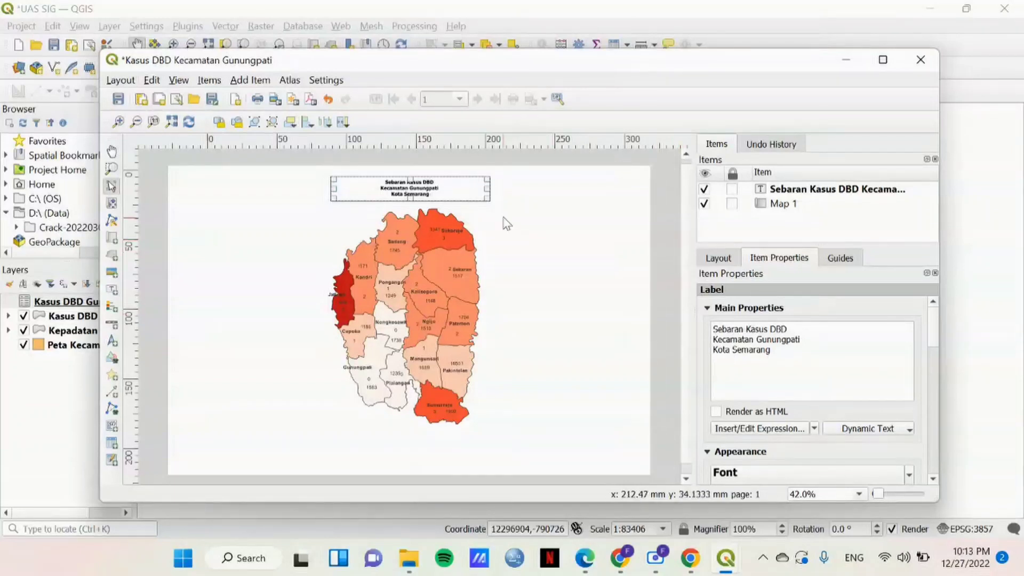
{"action": "left_click_drag", "start_coordinate": [488, 200], "coordinate": [486, 201]}
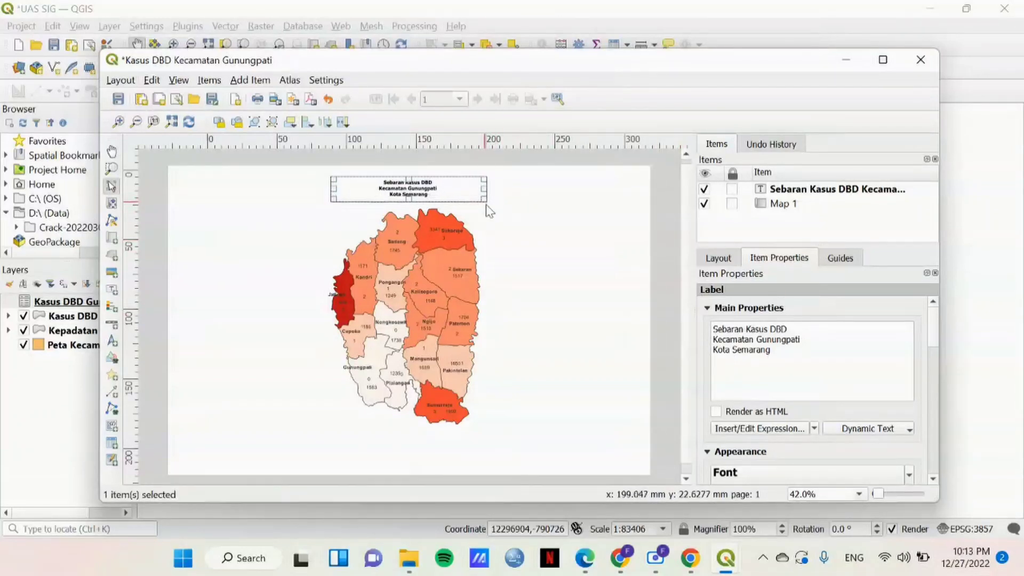
Increase the title label's font size while keeping its three-line text
{"action": "scroll", "coordinate": [827, 414], "scroll_direction": "down", "scroll_amount": 1}
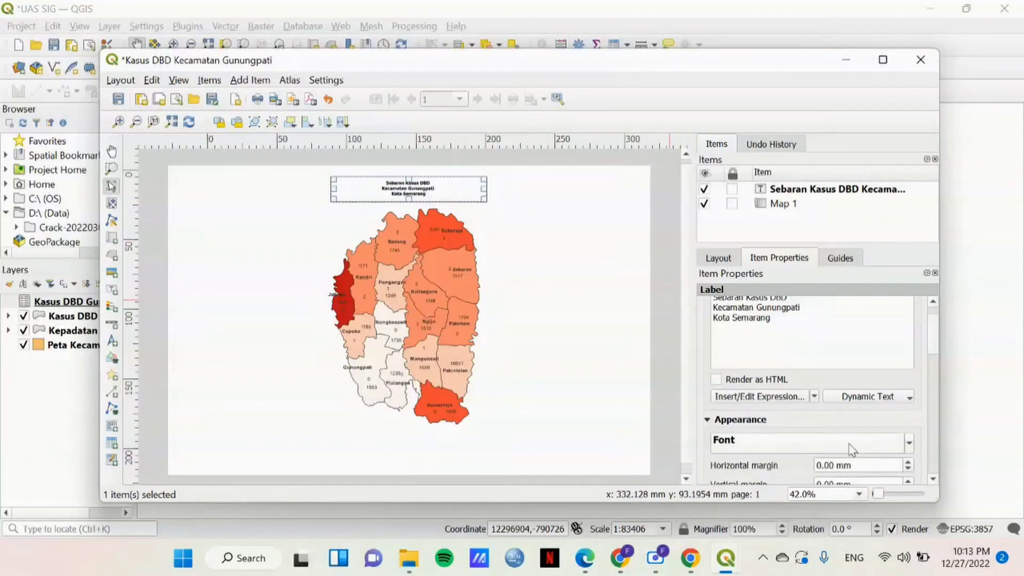
{"action": "scroll", "coordinate": [850, 443], "scroll_direction": "up", "scroll_amount": 1}
{"action": "scroll", "coordinate": [849, 442], "scroll_direction": "up", "scroll_amount": 1}
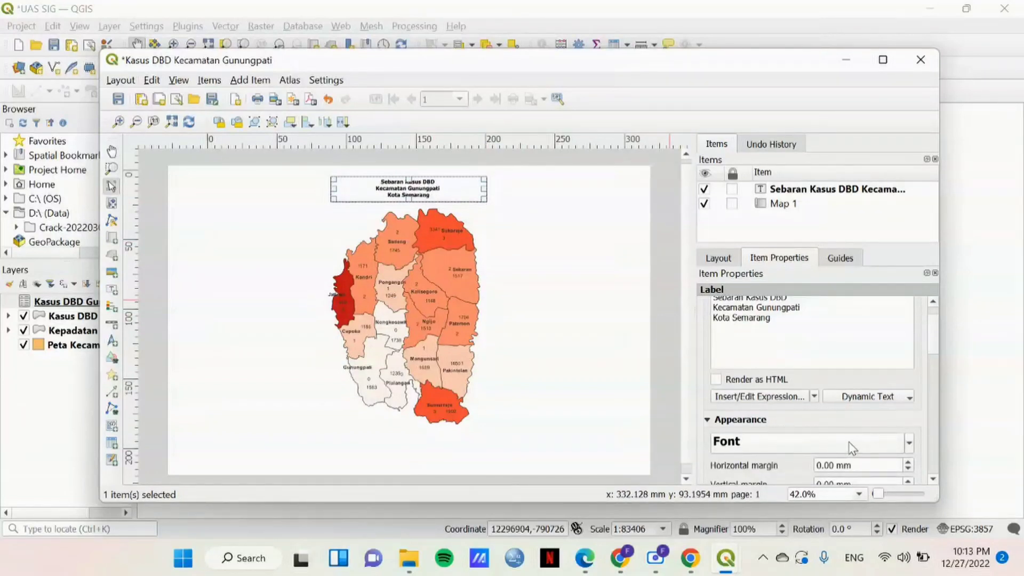
{"action": "scroll", "coordinate": [849, 441], "scroll_direction": "up", "scroll_amount": 2}
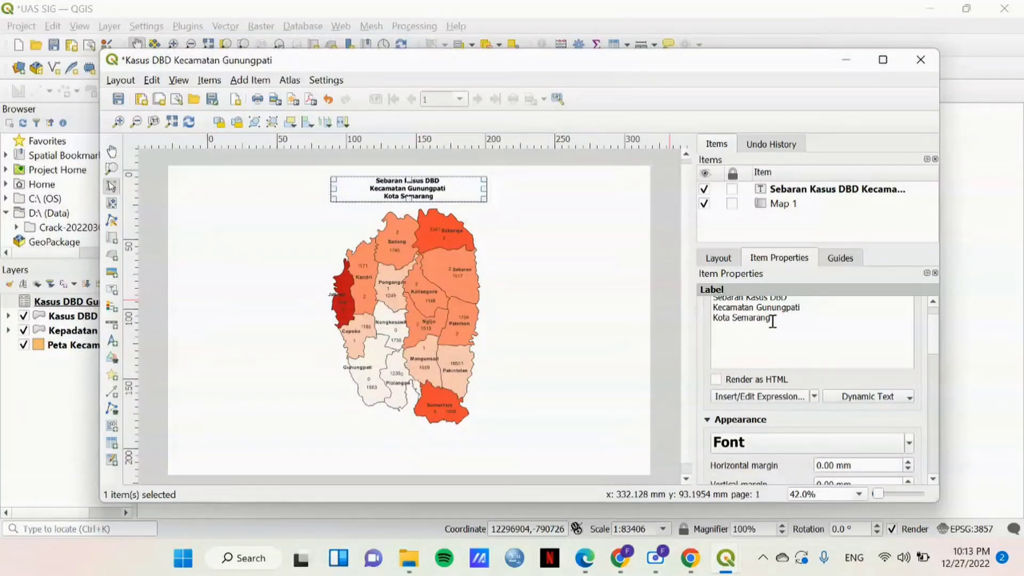
{"action": "left_click_drag", "start_coordinate": [938, 332], "coordinate": [934, 312]}
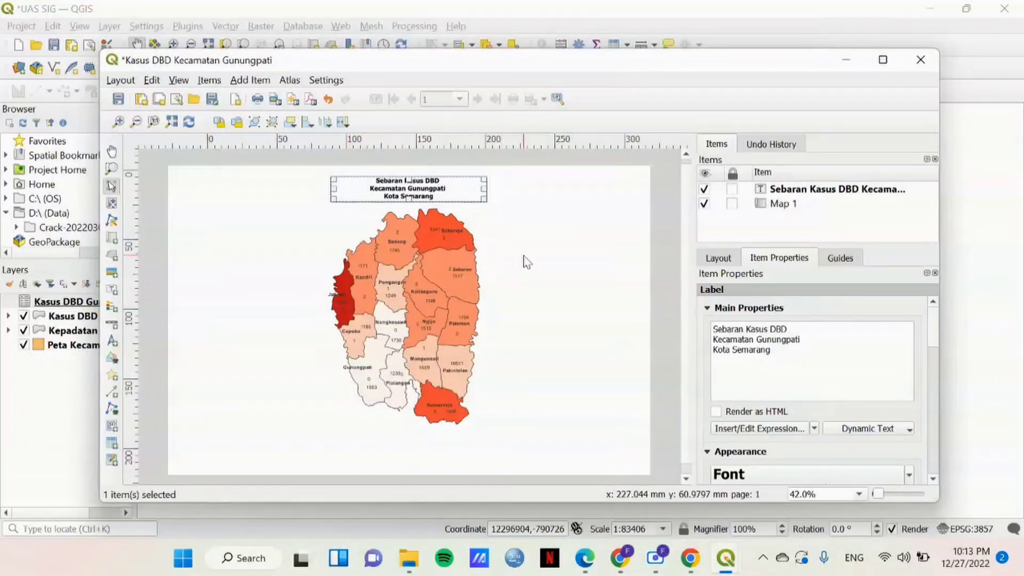
Enlarge the title label's frame slightly and increase its font size further, with a 2.00 mm horizontal margin
{"action": "left_click", "coordinate": [523, 255]}
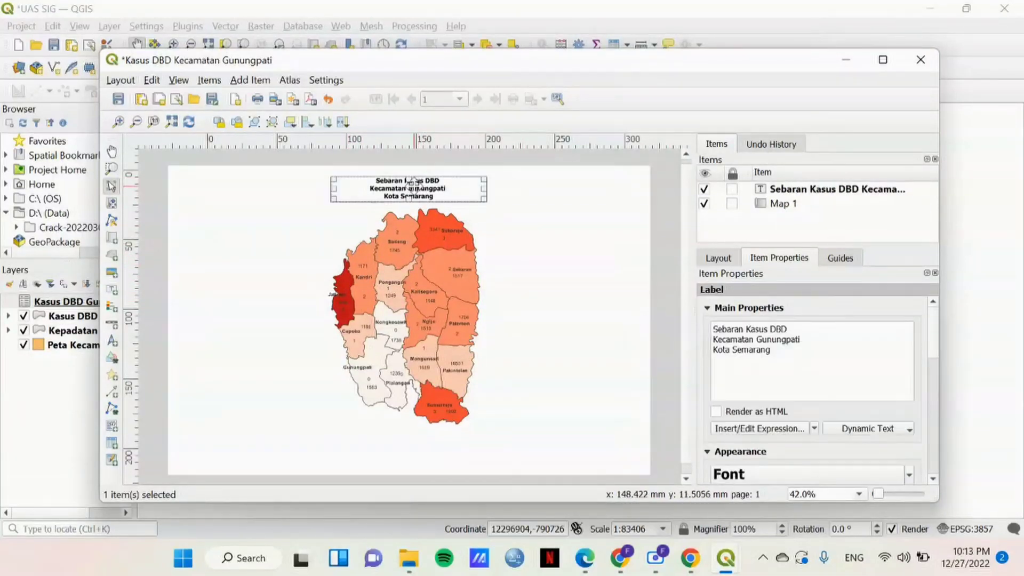
{"action": "left_click", "coordinate": [412, 185]}
{"action": "left_click_drag", "start_coordinate": [484, 200], "coordinate": [487, 203]}
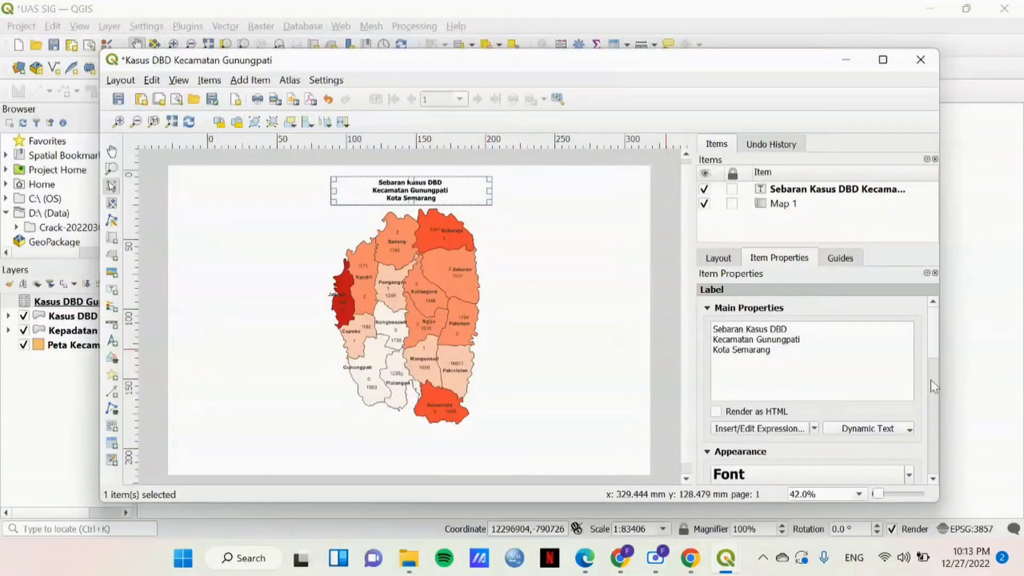
{"action": "scroll", "coordinate": [930, 379], "scroll_direction": "down", "scroll_amount": 3}
{"action": "scroll", "coordinate": [846, 426], "scroll_direction": "up", "scroll_amount": 2}
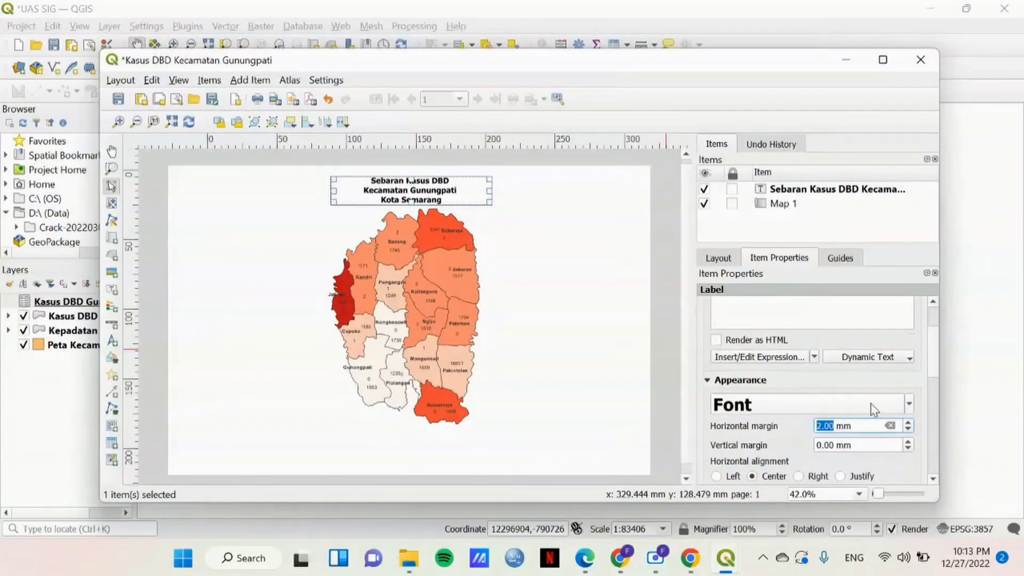
{"action": "left_click", "coordinate": [576, 303]}
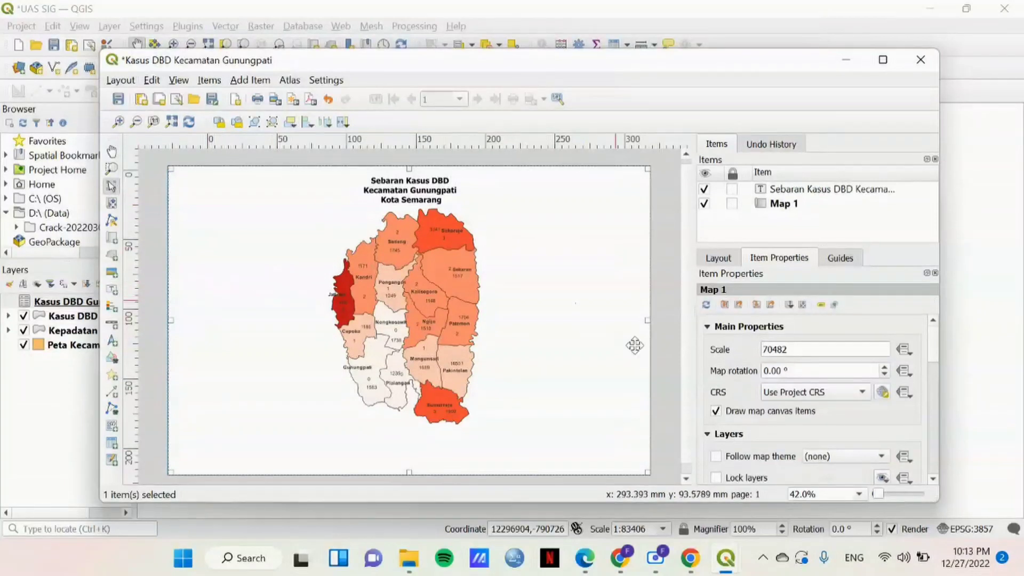
Add a legend for Map 1 in the empty space beside the map and turn off automatic updating of its items
{"action": "left_click", "coordinate": [112, 308]}
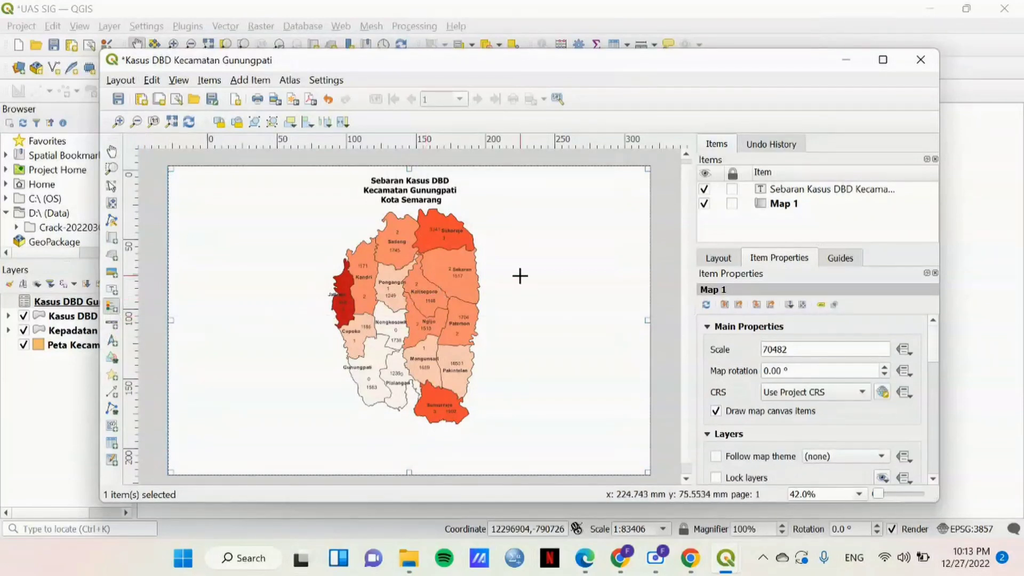
{"action": "left_click_drag", "start_coordinate": [505, 235], "coordinate": [608, 383]}
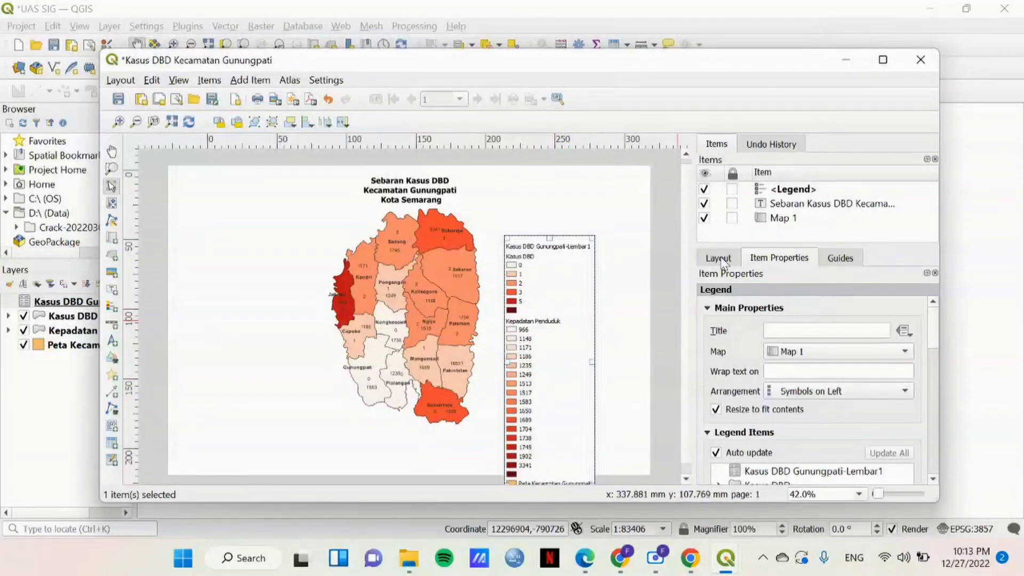
{"action": "left_click_drag", "start_coordinate": [933, 325], "coordinate": [934, 349]}
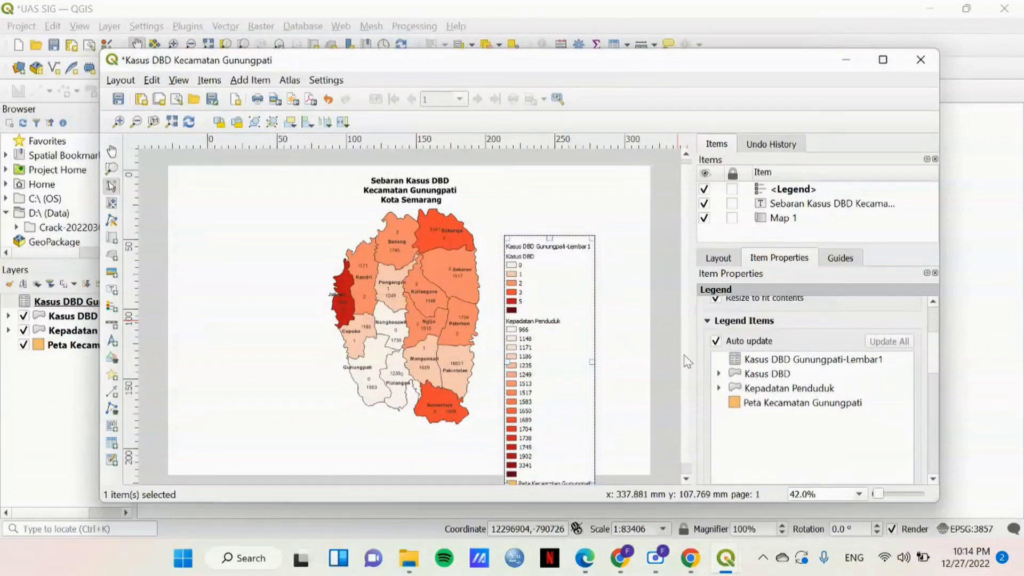
{"action": "left_click", "coordinate": [716, 342]}
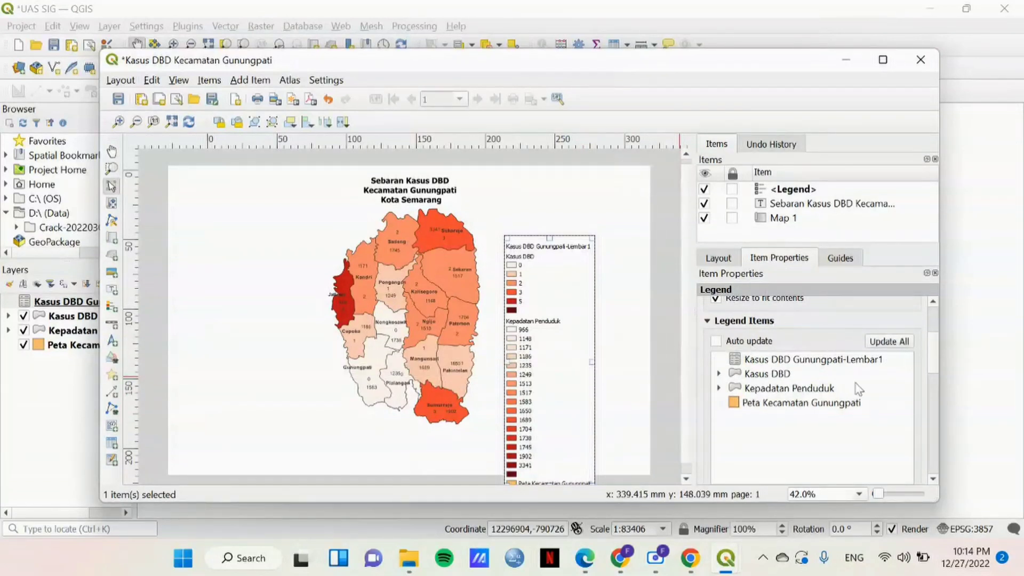
Remove the "Peta Kecamatan Gunungpati" and "Kasus DBD Gunungpati-Lembar1" entries from the legend
{"action": "left_click_drag", "start_coordinate": [932, 347], "coordinate": [938, 350]}
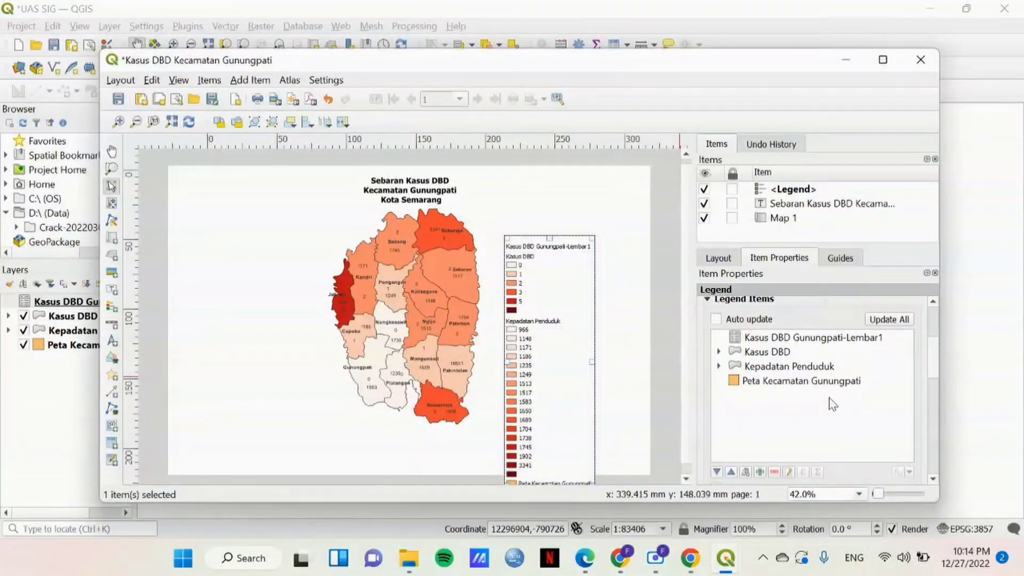
{"action": "left_click", "coordinate": [784, 389]}
{"action": "scroll", "coordinate": [932, 359], "scroll_direction": "down", "scroll_amount": 1}
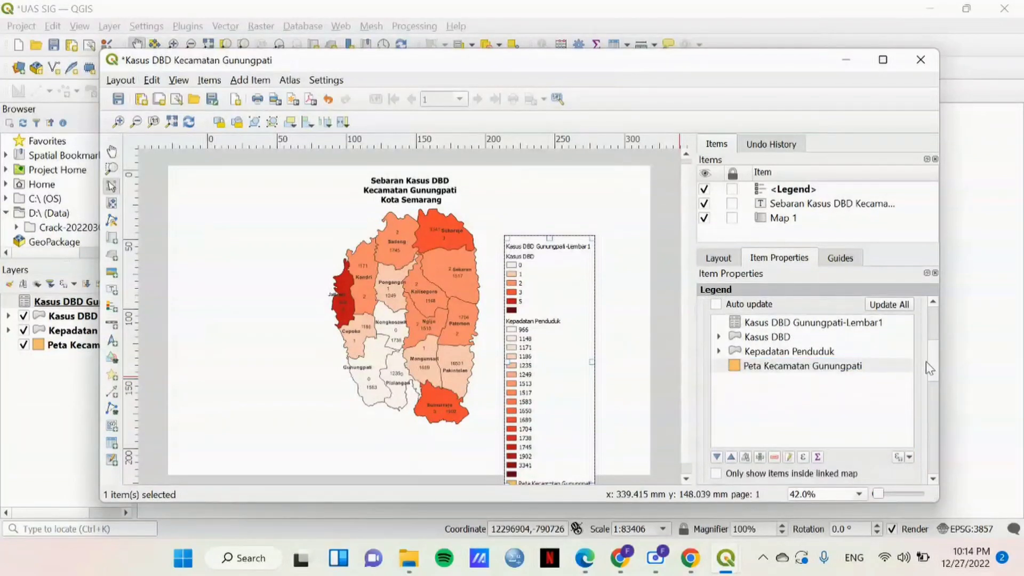
{"action": "left_click", "coordinate": [774, 457]}
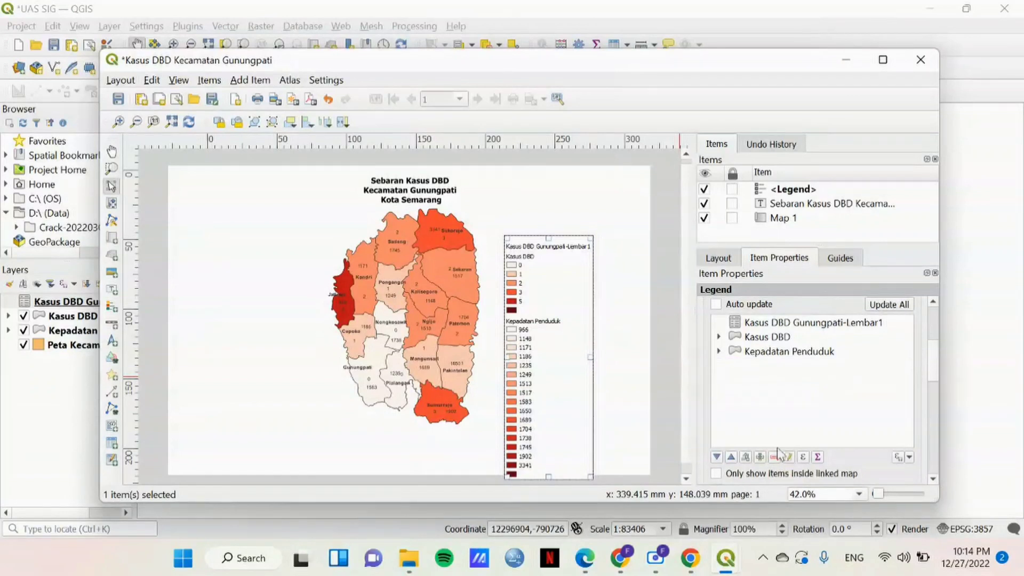
{"action": "left_click", "coordinate": [777, 326]}
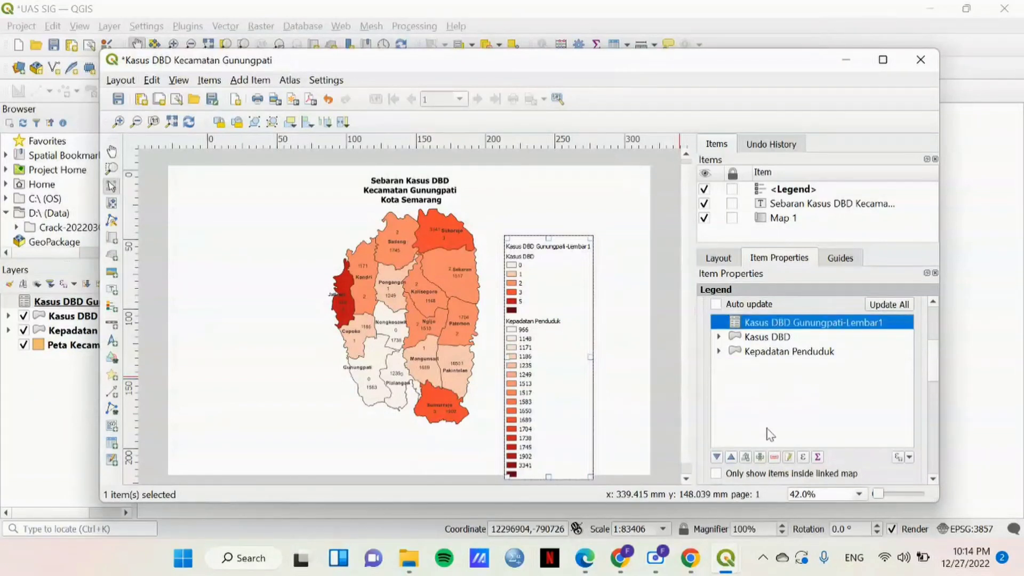
{"action": "left_click", "coordinate": [774, 457]}
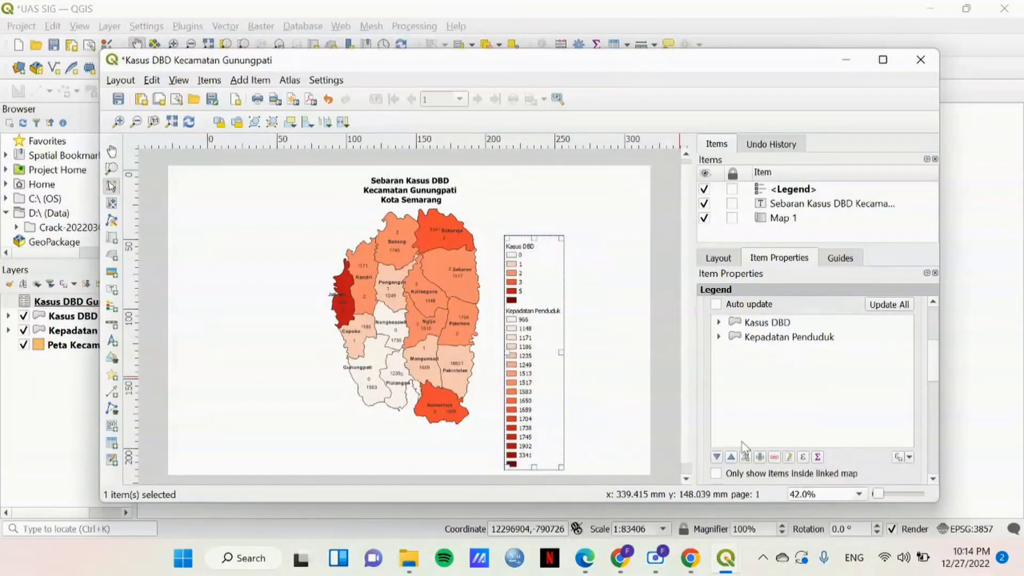
Widen the legend frame to about 56 mm and look through the layout settings and the legend's font formatting
{"action": "left_click_drag", "start_coordinate": [563, 352], "coordinate": [579, 352]}
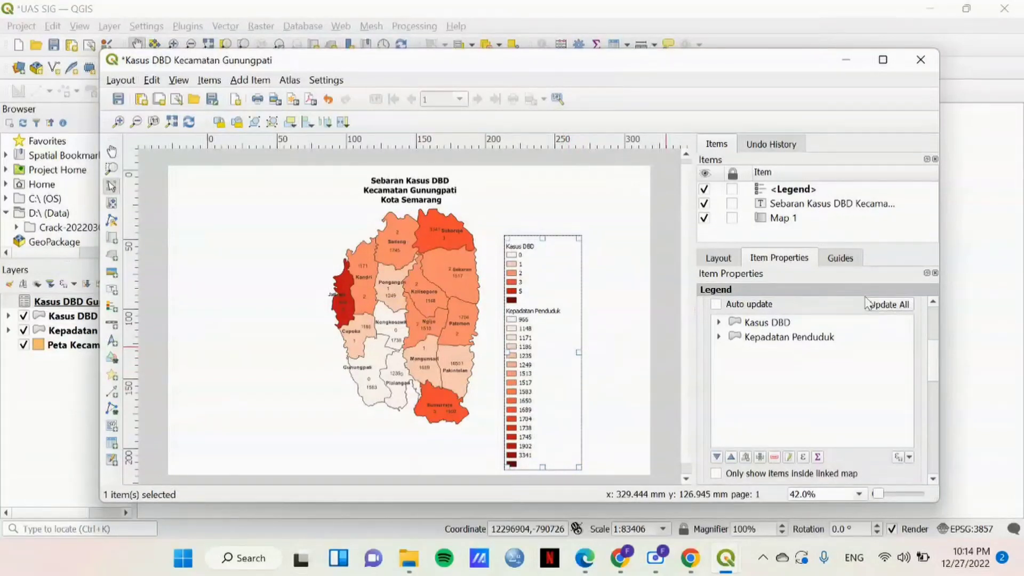
{"action": "left_click", "coordinate": [730, 262]}
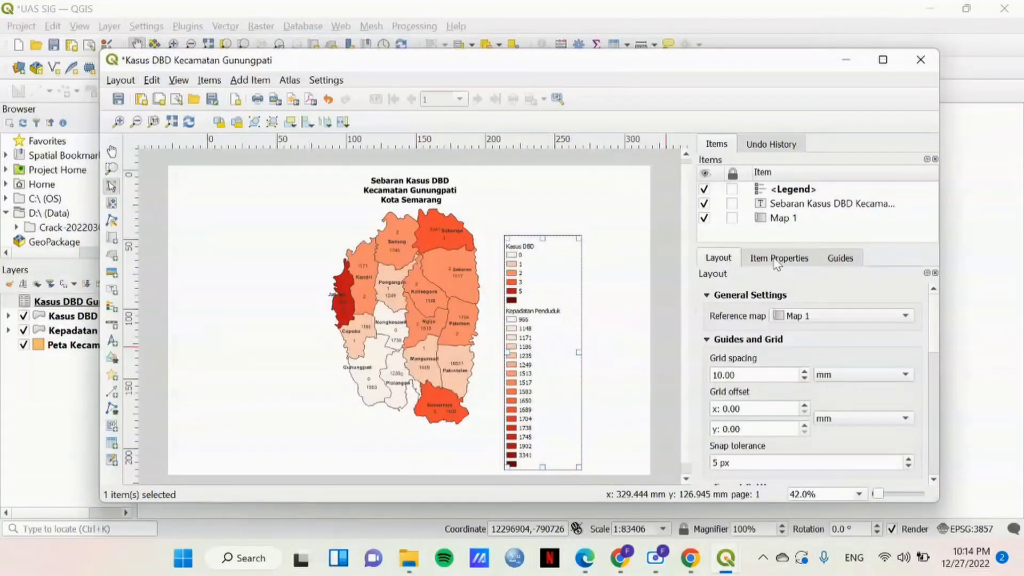
{"action": "left_click_drag", "start_coordinate": [933, 319], "coordinate": [934, 376]}
{"action": "left_click", "coordinate": [789, 264]}
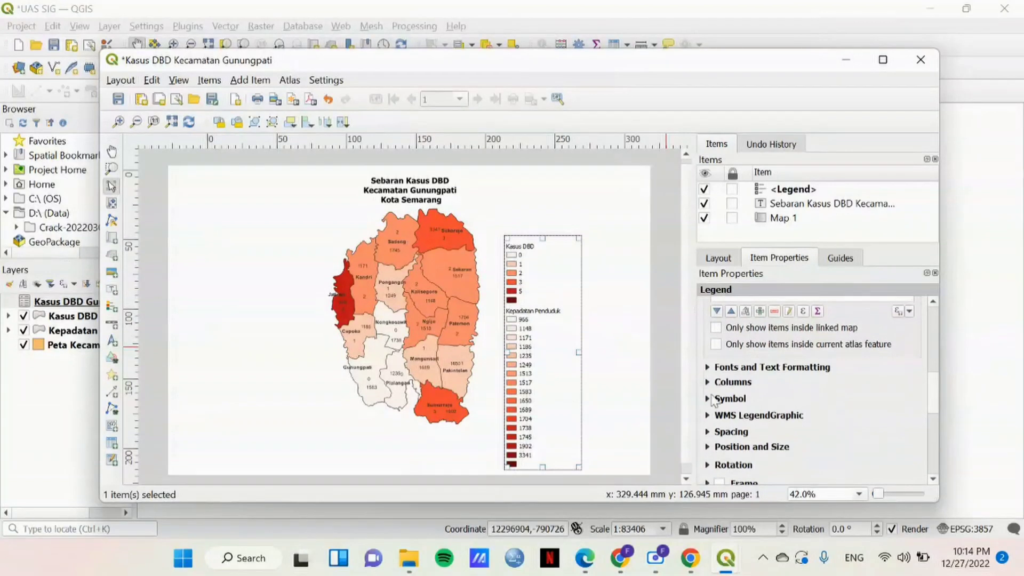
{"action": "left_click", "coordinate": [707, 368]}
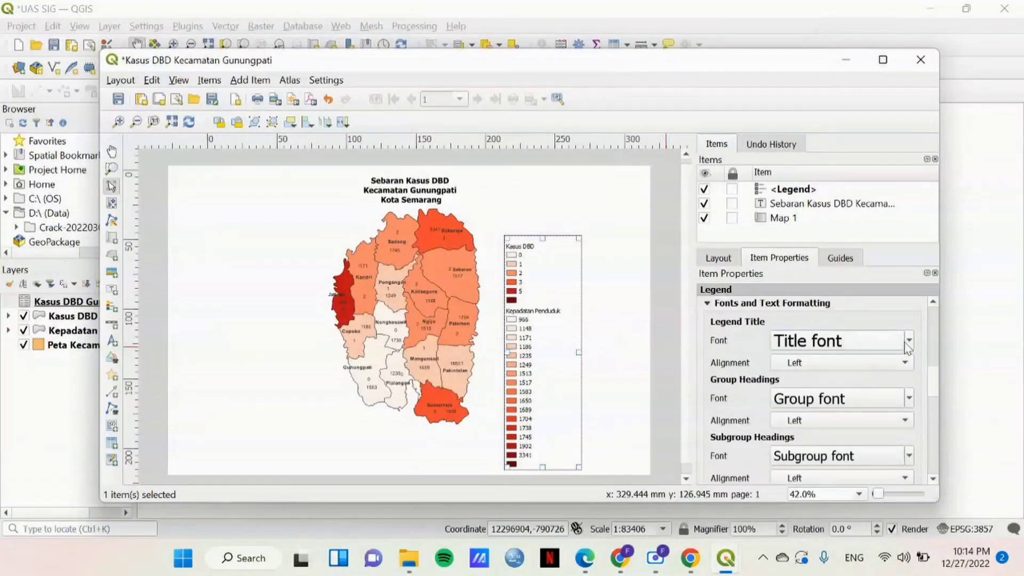
{"action": "left_click_drag", "start_coordinate": [933, 382], "coordinate": [933, 411]}
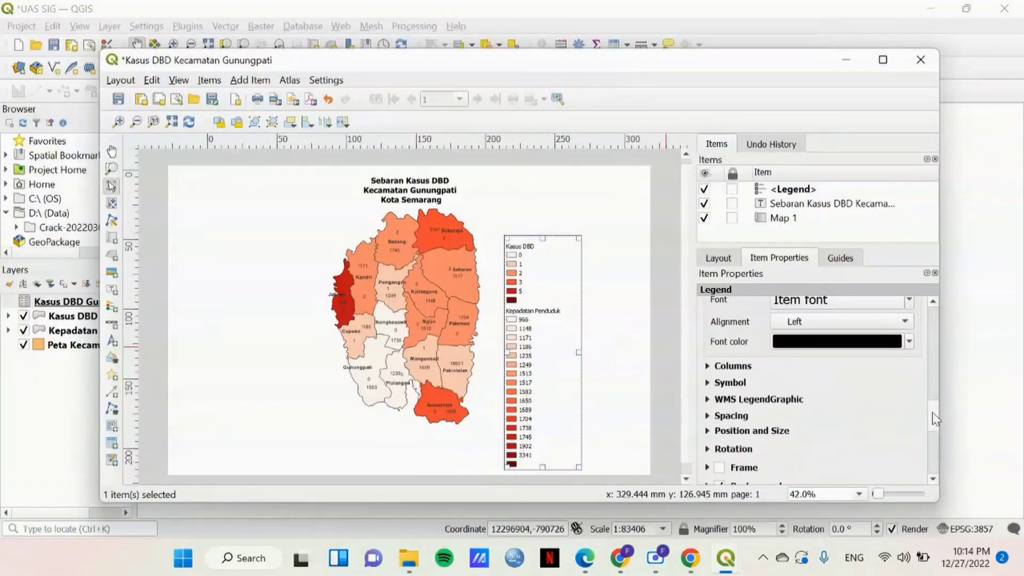
Try the center reference point in the legend's position and size settings, and return it to the upper-left corner
{"action": "left_click", "coordinate": [710, 432]}
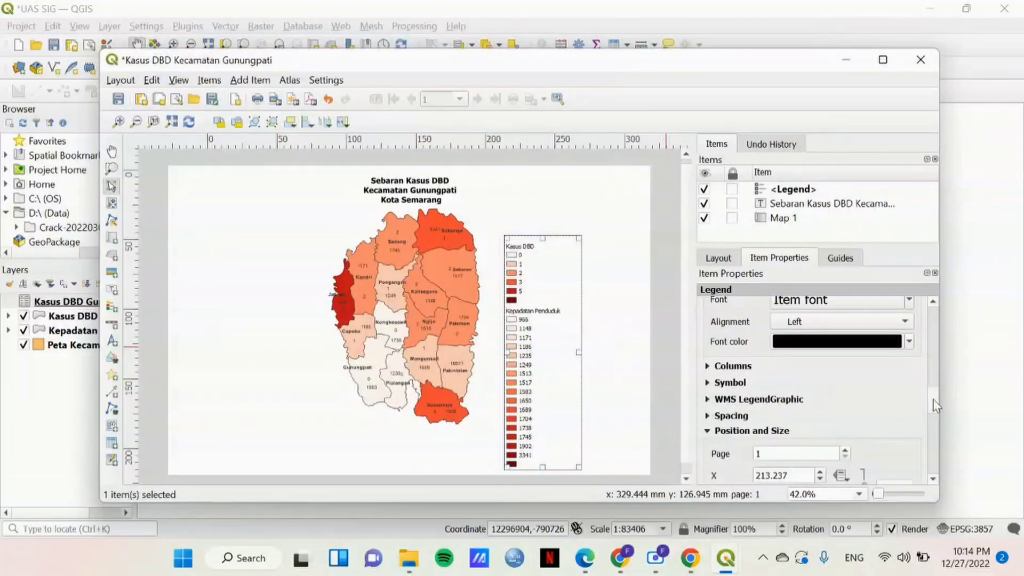
{"action": "left_click_drag", "start_coordinate": [935, 406], "coordinate": [934, 429]}
{"action": "left_click", "coordinate": [797, 387]}
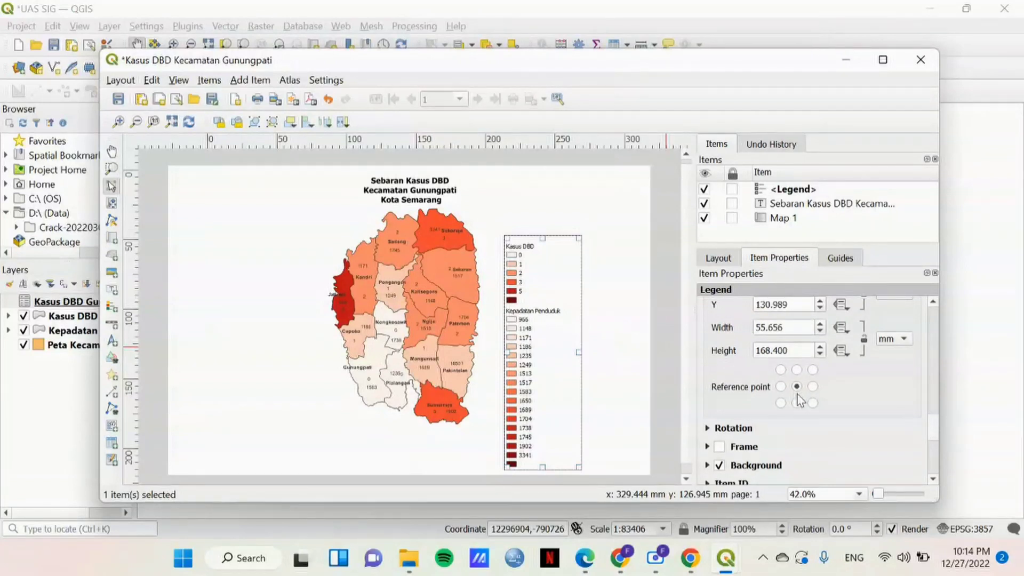
{"action": "left_click", "coordinate": [781, 370]}
{"action": "left_click_drag", "start_coordinate": [935, 426], "coordinate": [937, 405]}
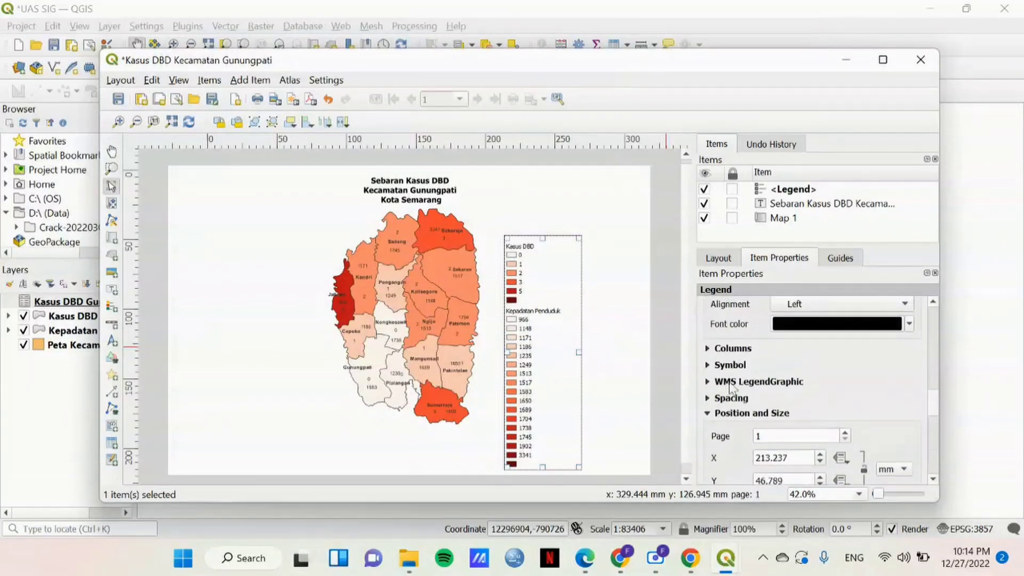
Check the legend's symbol settings and reduce the space below the legend title to 0.50 mm
{"action": "left_click", "coordinate": [708, 365]}
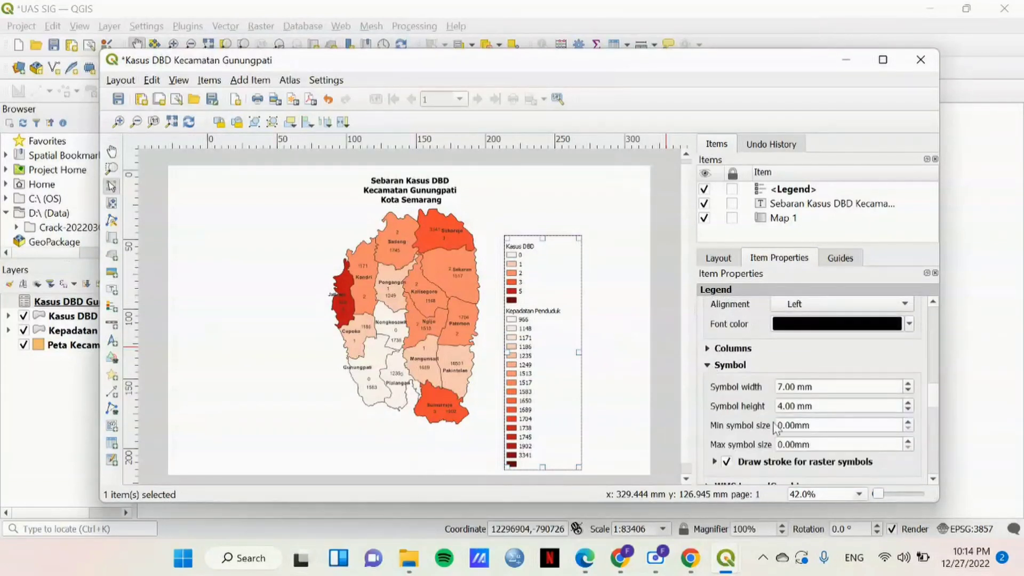
{"action": "left_click_drag", "start_coordinate": [931, 404], "coordinate": [933, 411]}
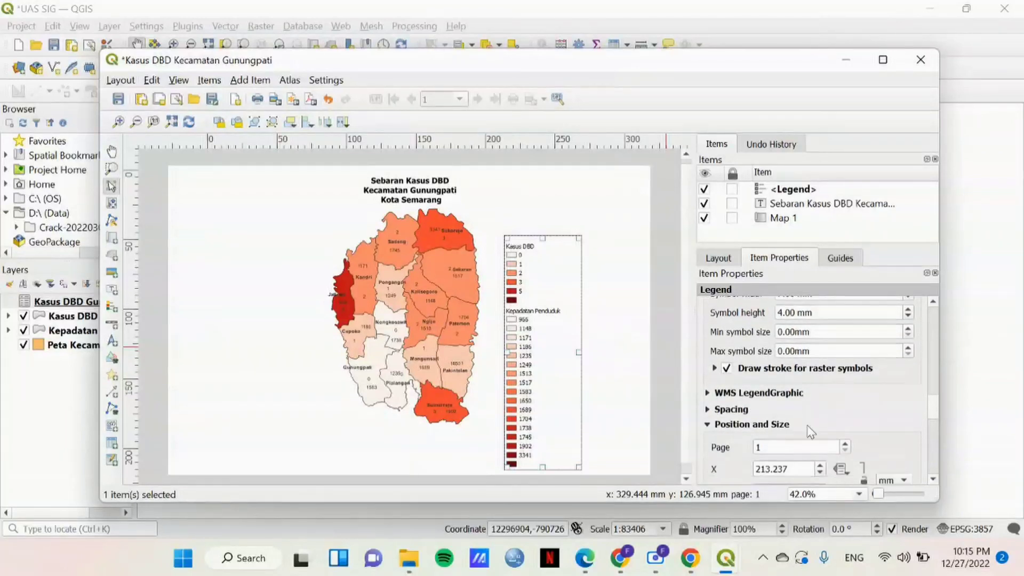
{"action": "left_click", "coordinate": [708, 410]}
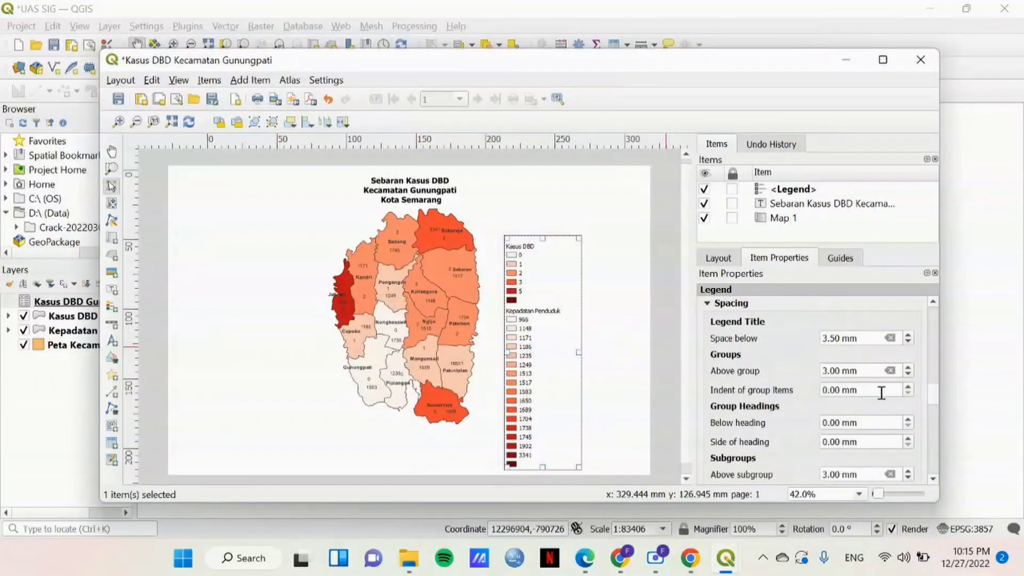
{"action": "left_click", "coordinate": [908, 342]}
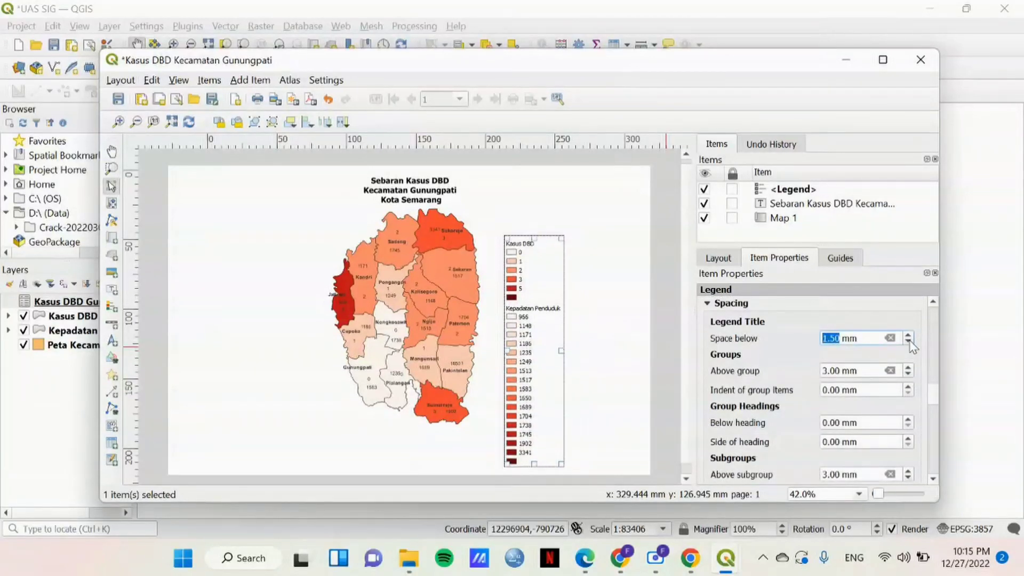
{"action": "left_click", "coordinate": [908, 342]}
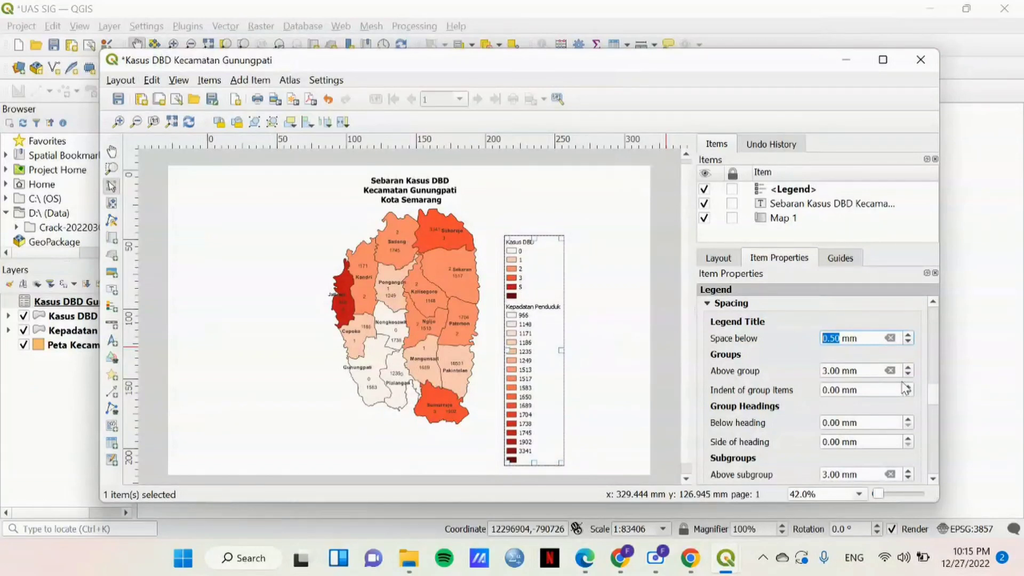
{"action": "scroll", "coordinate": [933, 419], "scroll_direction": "down", "scroll_amount": 6}
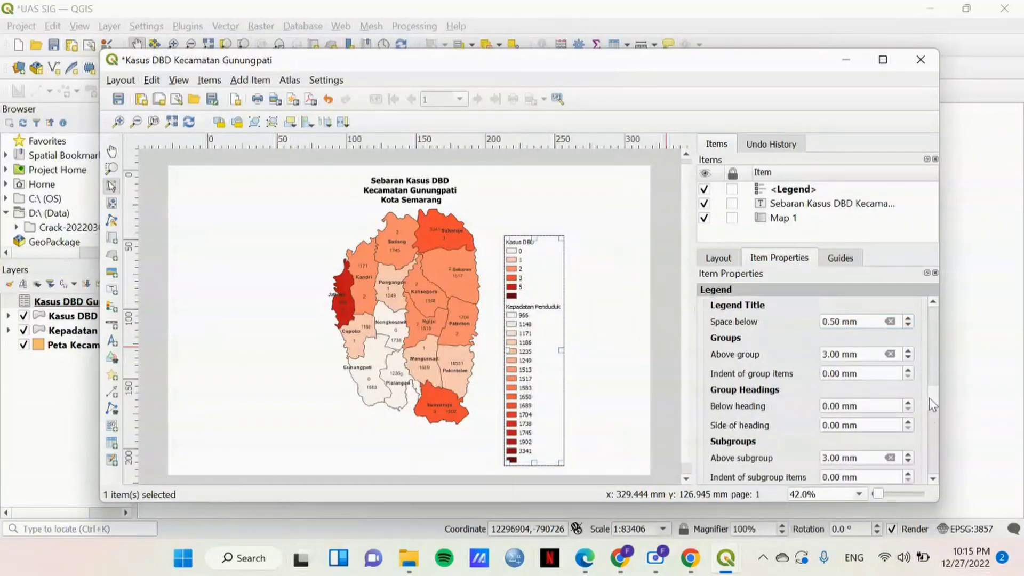
{"action": "scroll", "coordinate": [934, 421], "scroll_direction": "up", "scroll_amount": 8}
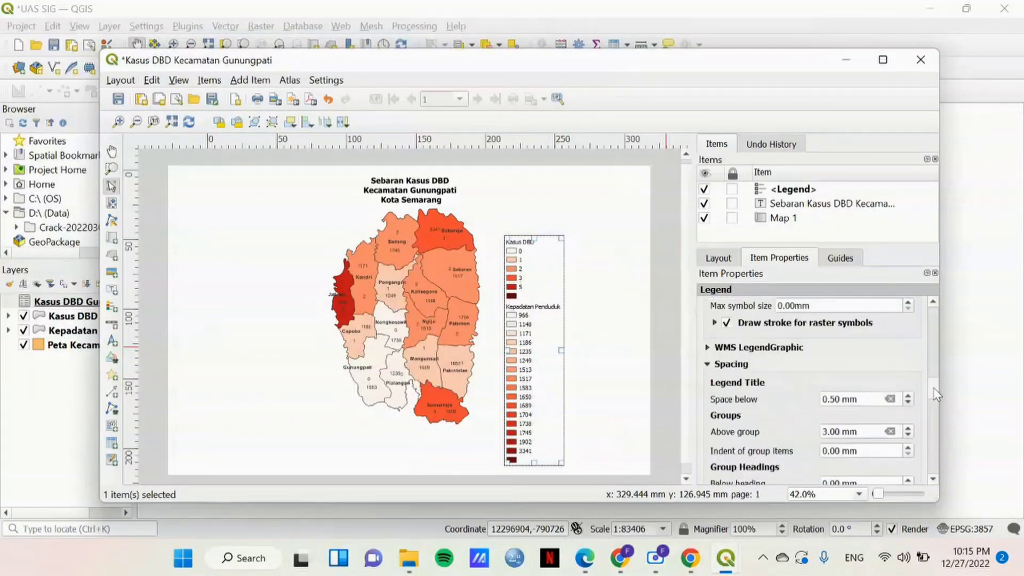
{"action": "scroll", "coordinate": [929, 353], "scroll_direction": "up", "scroll_amount": 2}
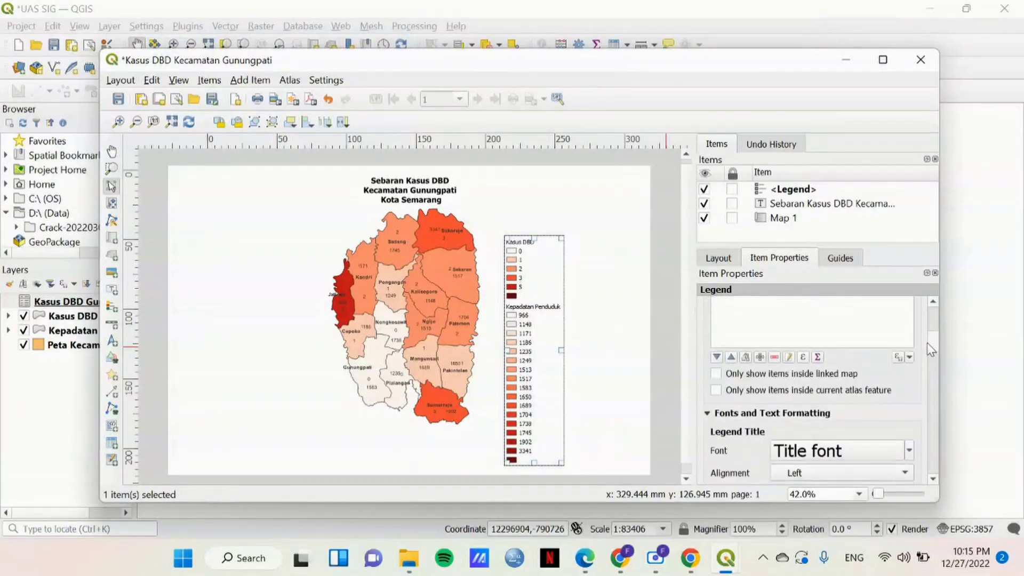
Look through the page guides, the layout's export settings and the legend's main properties
{"action": "scroll", "coordinate": [933, 337], "scroll_direction": "up", "scroll_amount": 4}
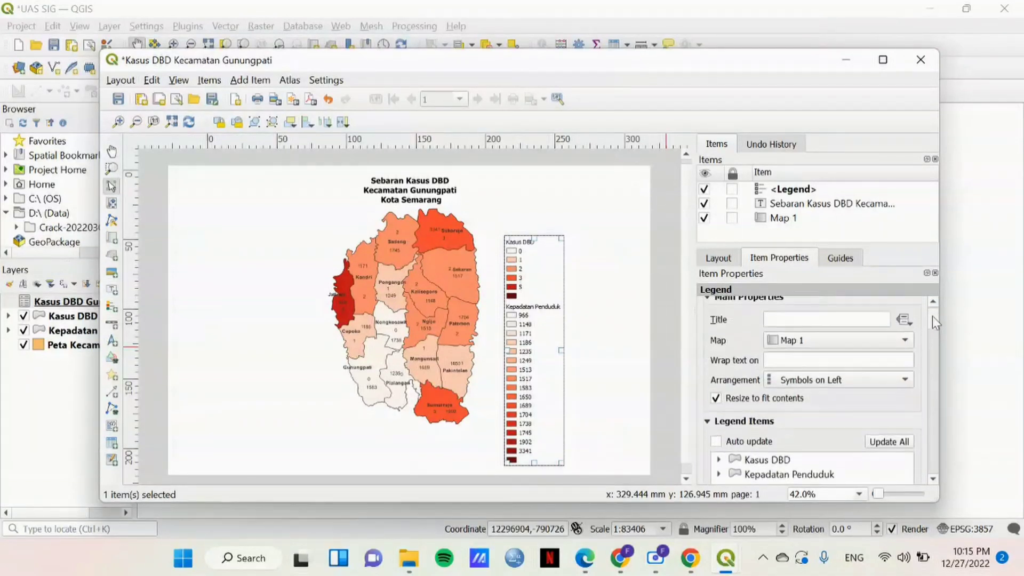
{"action": "left_click", "coordinate": [712, 260]}
{"action": "left_click", "coordinate": [840, 258]}
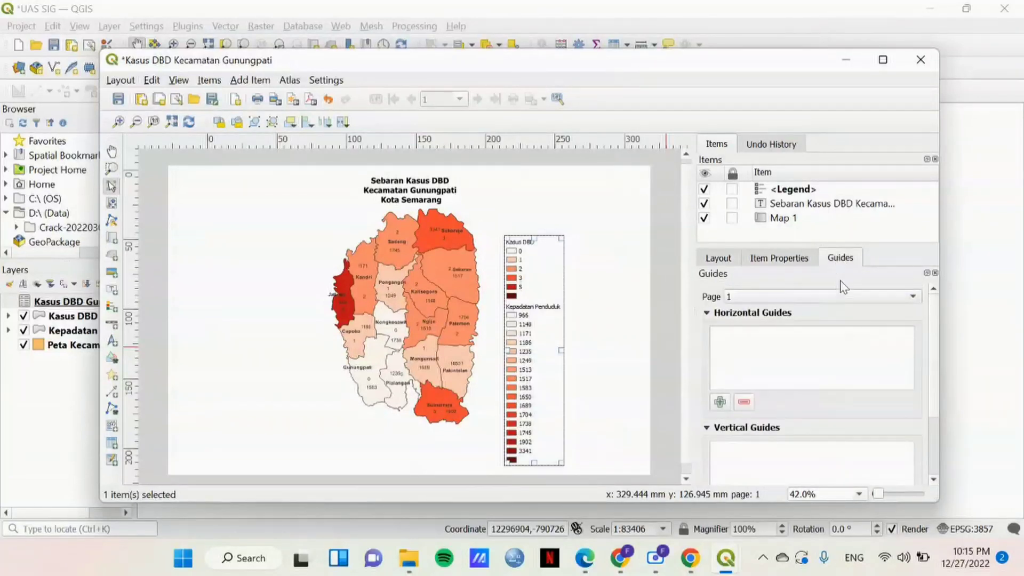
{"action": "left_click", "coordinate": [785, 259]}
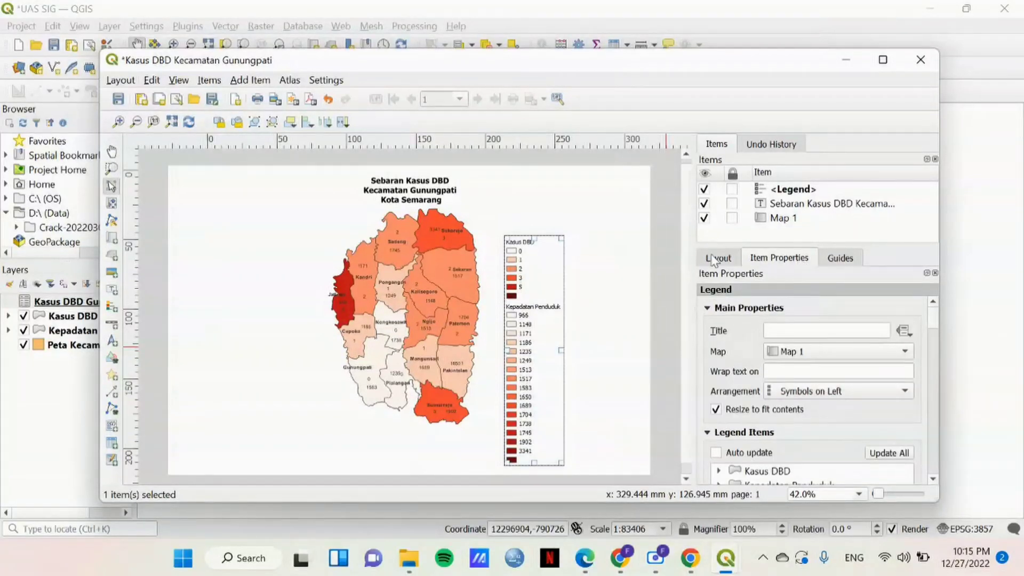
{"action": "left_click", "coordinate": [717, 261]}
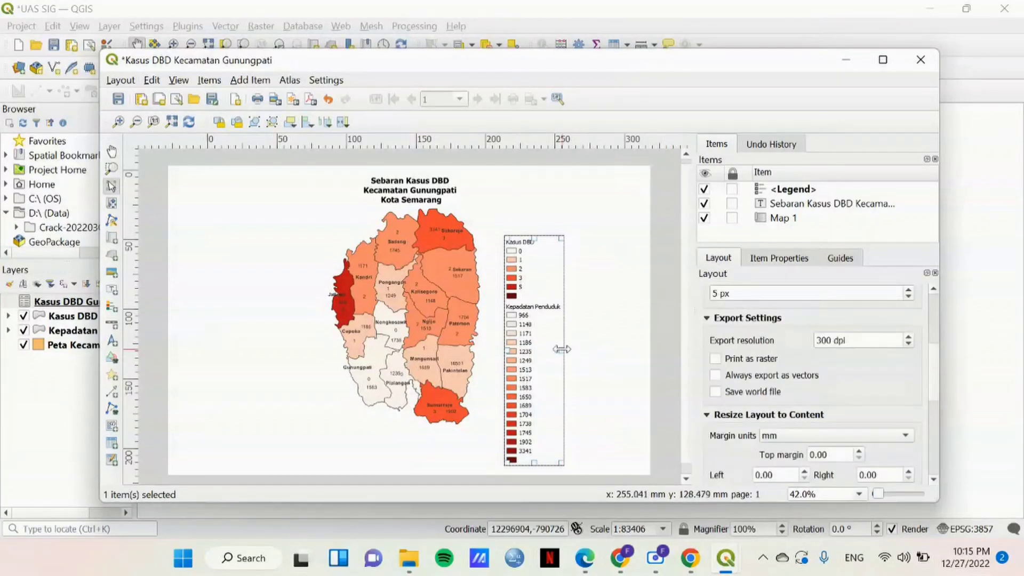
{"action": "left_click", "coordinate": [775, 256]}
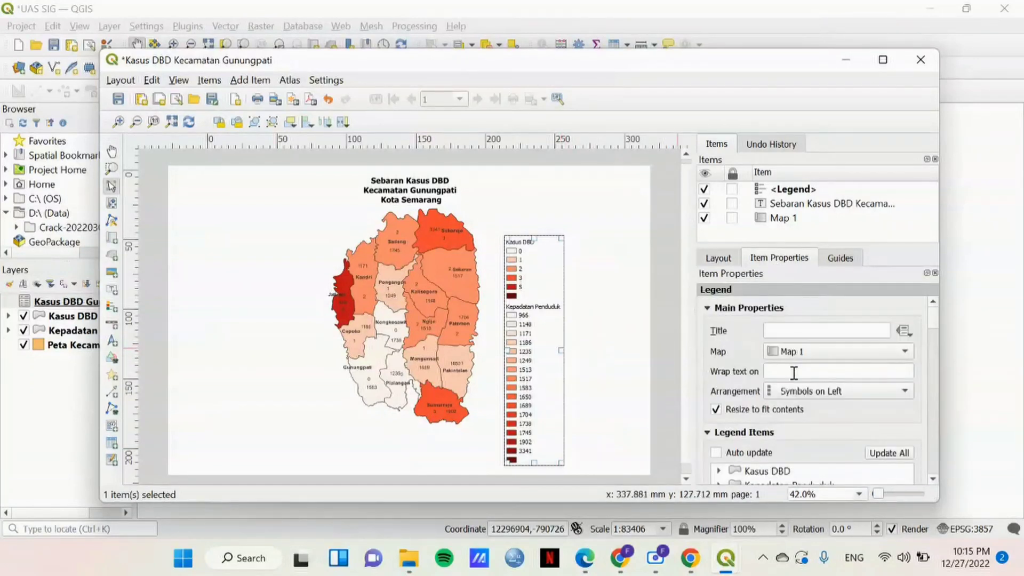
{"action": "scroll", "coordinate": [931, 323], "scroll_direction": "down", "scroll_amount": 3}
{"action": "scroll", "coordinate": [932, 331], "scroll_direction": "up", "scroll_amount": 2}
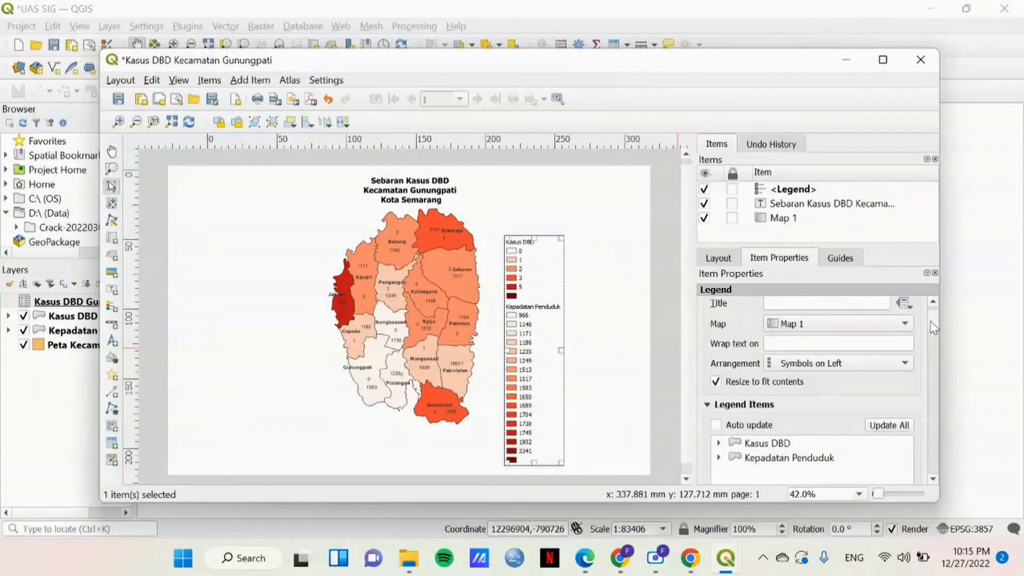
Try the Symbols on Right arrangement for the legend and return it to Symbols on Left
{"action": "left_click", "coordinate": [888, 365]}
{"action": "left_click", "coordinate": [885, 377]}
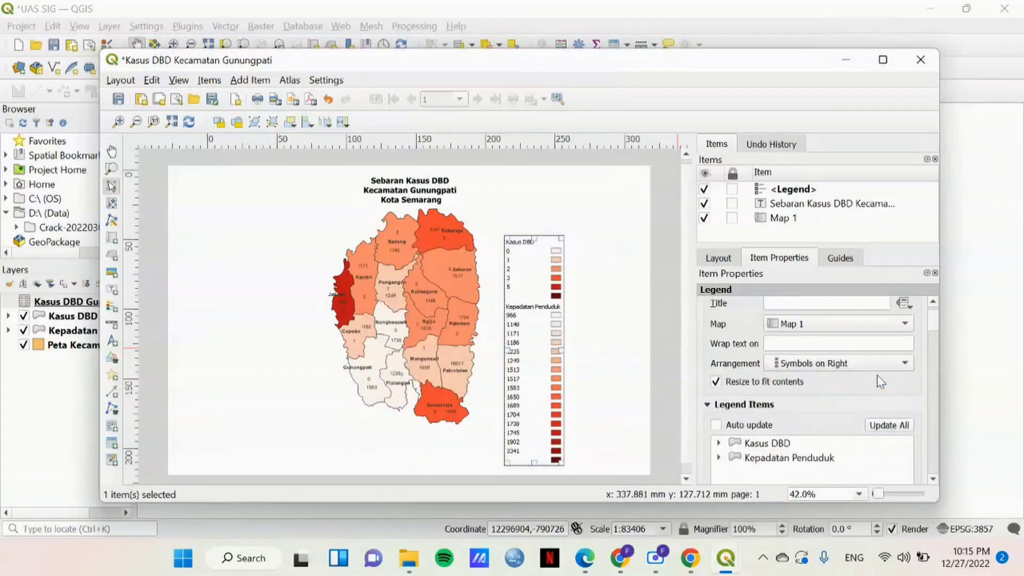
{"action": "left_click", "coordinate": [876, 360]}
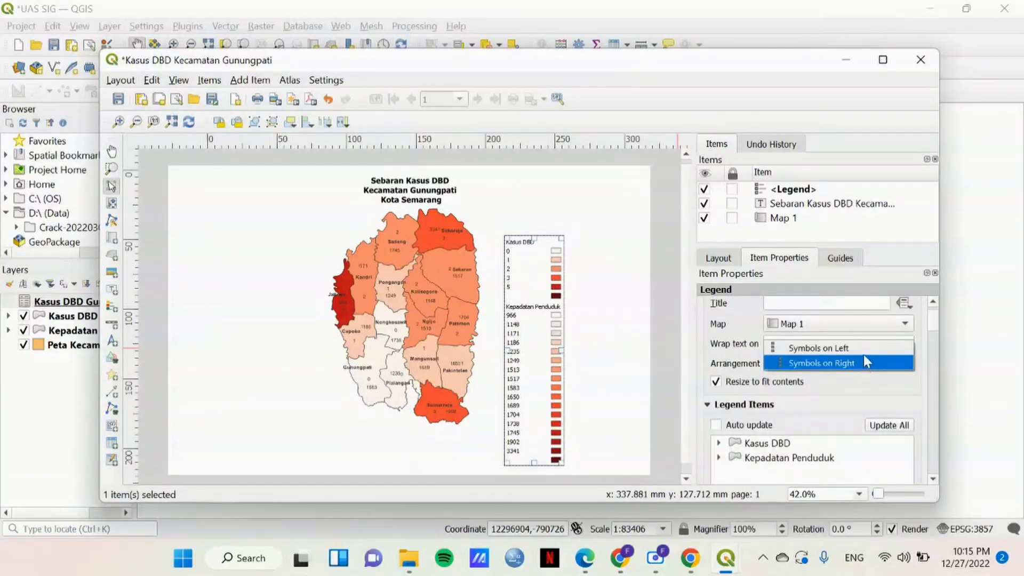
{"action": "left_click", "coordinate": [864, 350]}
Enlarge the legend's title font to size 20 and make its subgroup heading font larger
{"action": "scroll", "coordinate": [930, 334], "scroll_direction": "down", "scroll_amount": 4}
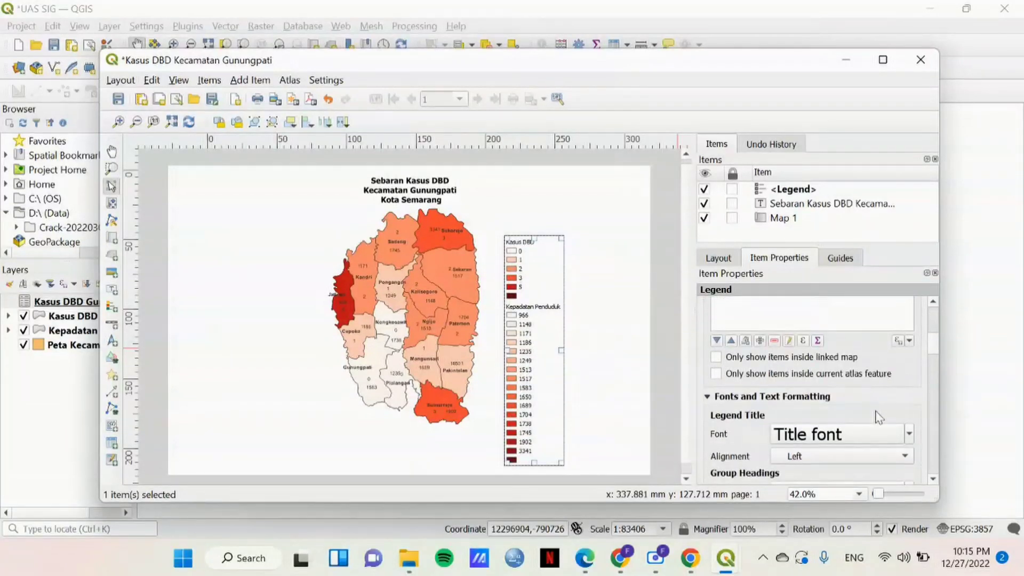
{"action": "scroll", "coordinate": [884, 443], "scroll_direction": "up", "scroll_amount": 4}
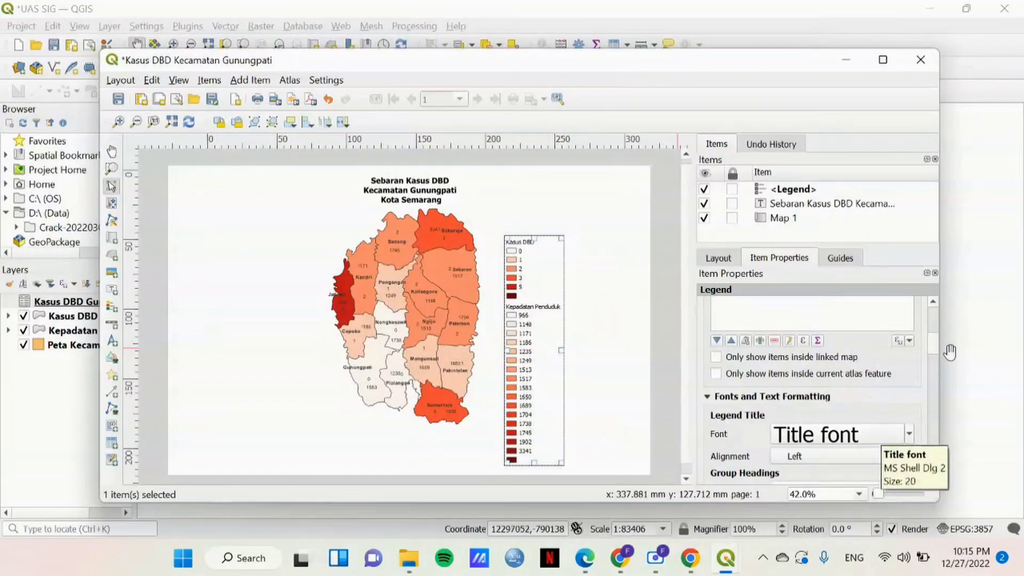
{"action": "left_click_drag", "start_coordinate": [937, 343], "coordinate": [937, 365]}
{"action": "scroll", "coordinate": [861, 353], "scroll_direction": "up", "scroll_amount": 2}
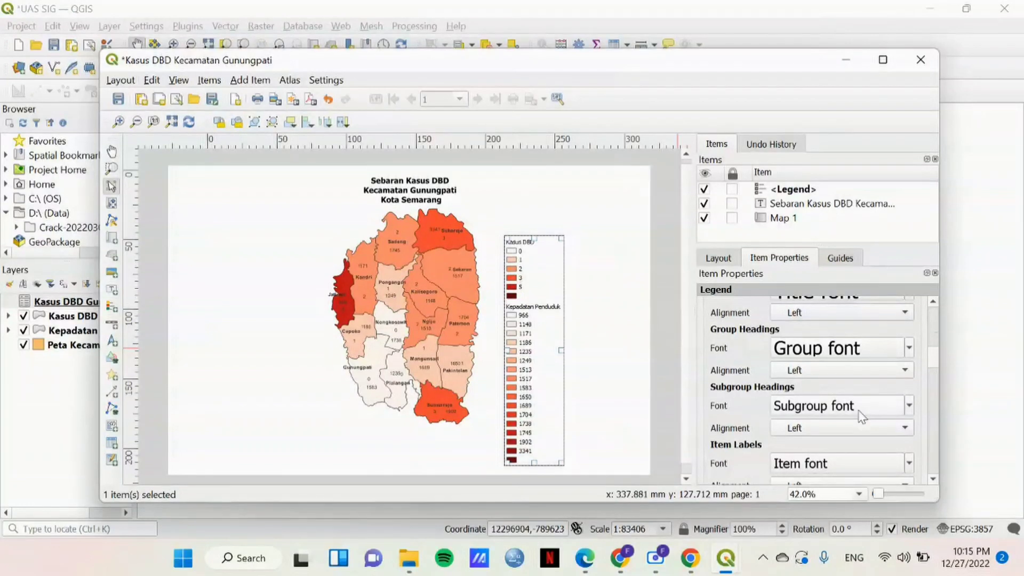
{"action": "scroll", "coordinate": [861, 416], "scroll_direction": "up", "scroll_amount": 1}
{"action": "scroll", "coordinate": [862, 417], "scroll_direction": "up", "scroll_amount": 4}
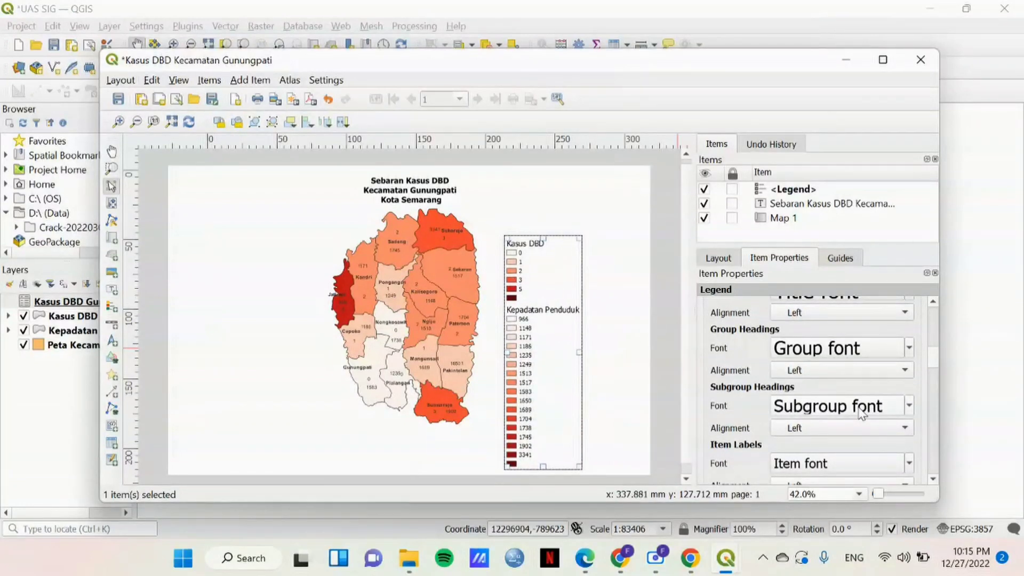
{"action": "scroll", "coordinate": [860, 411], "scroll_direction": "down", "scroll_amount": 2}
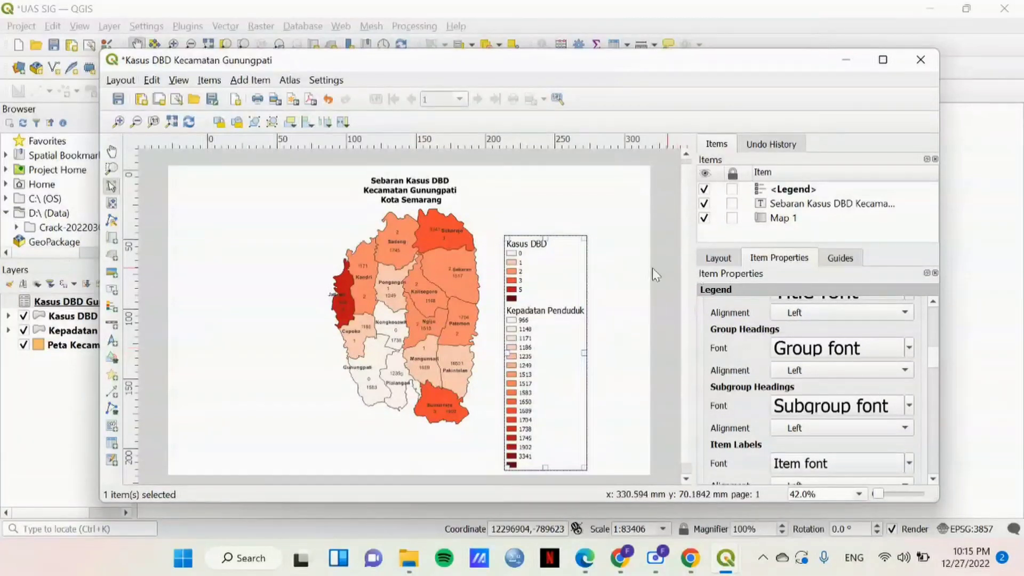
Move the legend slightly up and farther from the district map, keeping it east of the map
{"action": "left_click", "coordinate": [599, 274]}
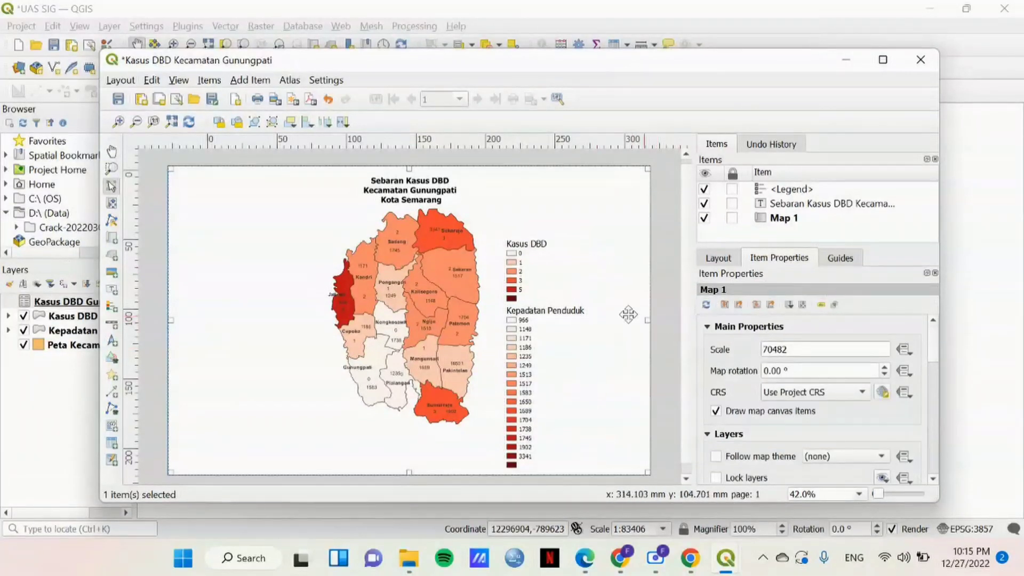
{"action": "left_click_drag", "start_coordinate": [544, 312], "coordinate": [548, 294]}
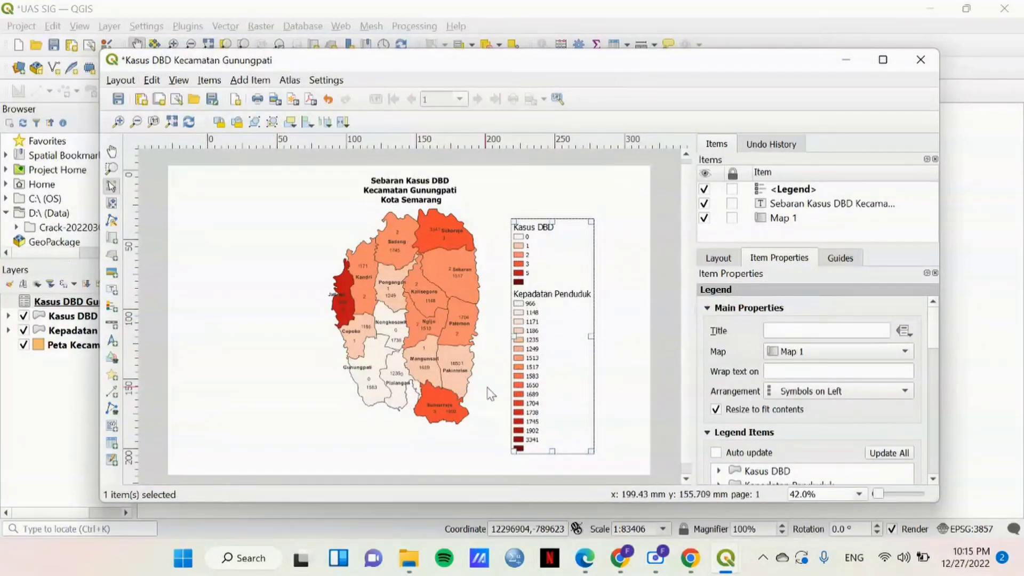
{"action": "left_click", "coordinate": [459, 414]}
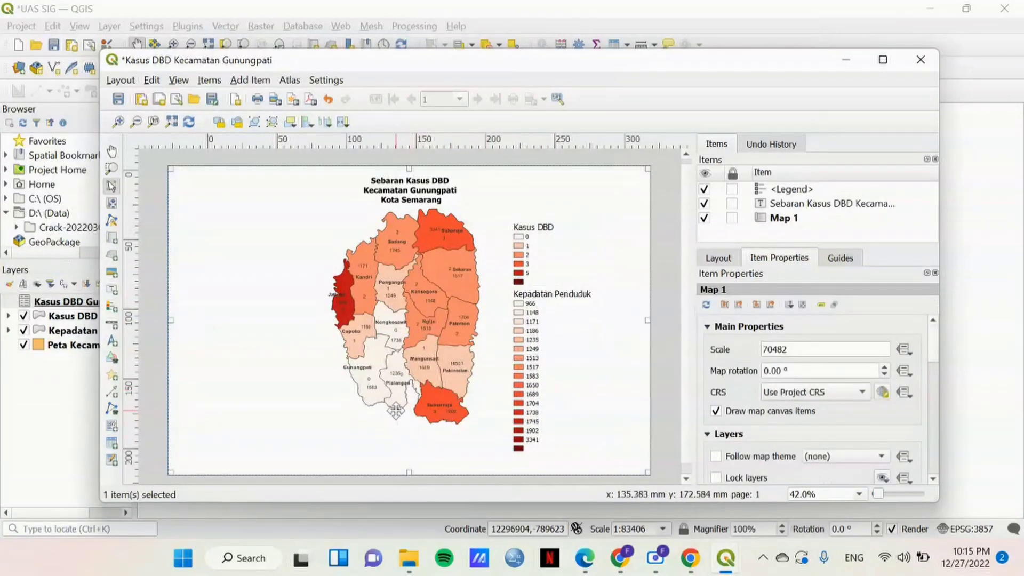
Add a scale bar in kilometers linked to Map 1 and place it centered below the district map
{"action": "left_click", "coordinate": [114, 328]}
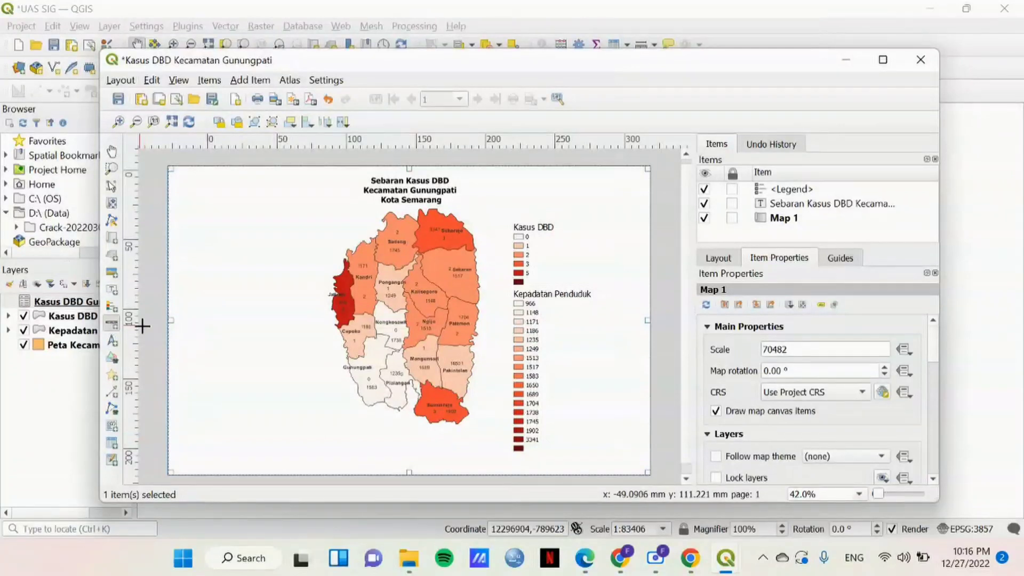
{"action": "left_click_drag", "start_coordinate": [309, 429], "coordinate": [451, 447]}
{"action": "left_click_drag", "start_coordinate": [387, 447], "coordinate": [423, 441]}
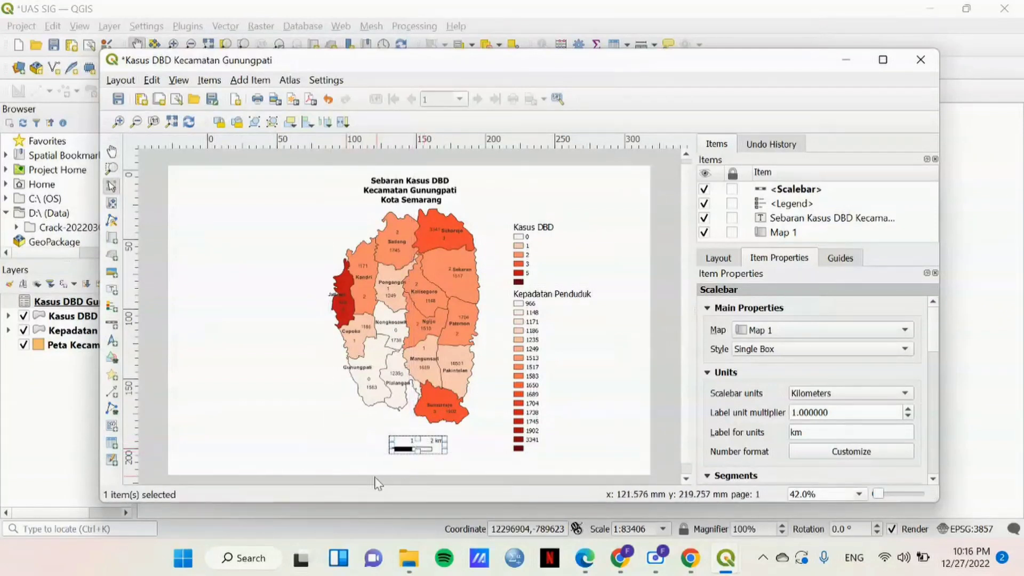
{"action": "left_click", "coordinate": [311, 386]}
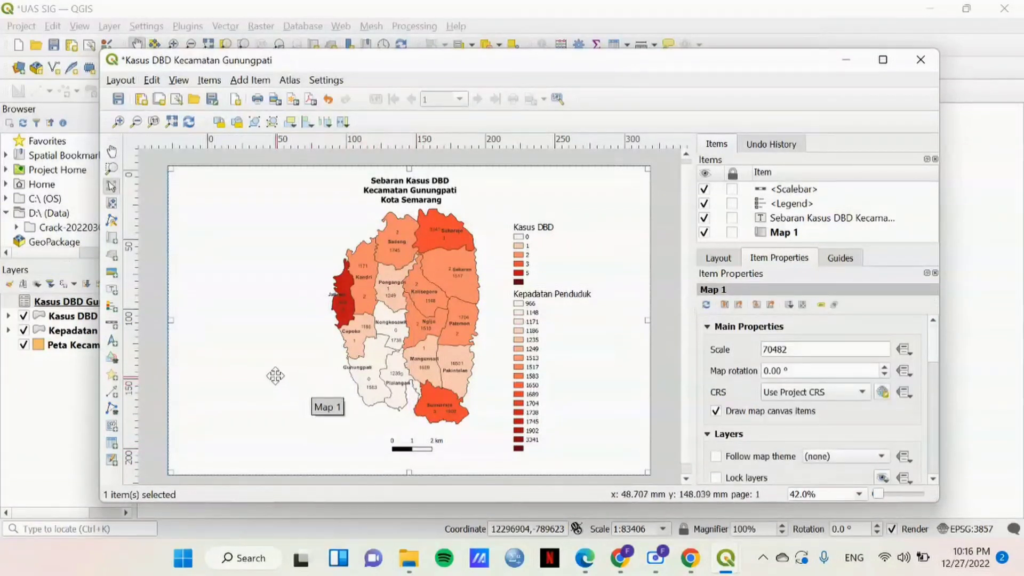
Draw a picture frame about 78 by 26 mm in the page's upper-left corner and browse the SVG images for it
{"action": "left_click", "coordinate": [116, 275]}
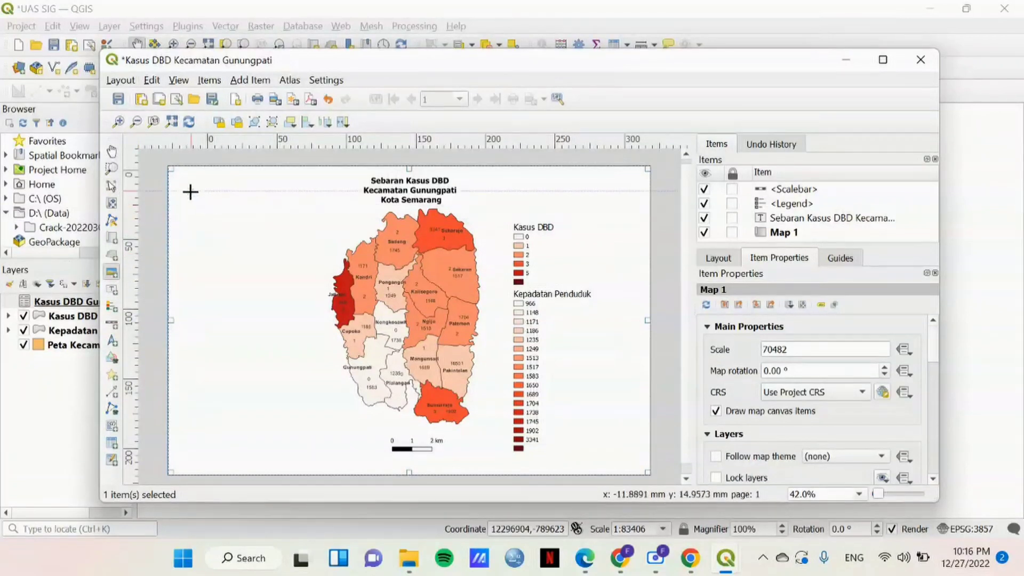
{"action": "left_click_drag", "start_coordinate": [187, 178], "coordinate": [297, 215]}
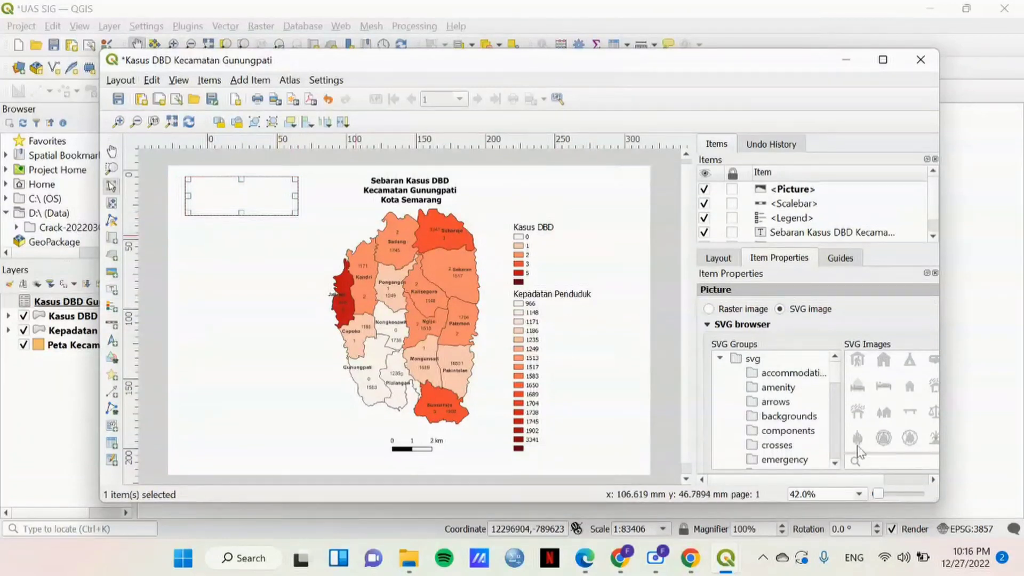
{"action": "scroll", "coordinate": [828, 399], "scroll_direction": "down", "scroll_amount": 1}
{"action": "scroll", "coordinate": [896, 398], "scroll_direction": "down", "scroll_amount": 2}
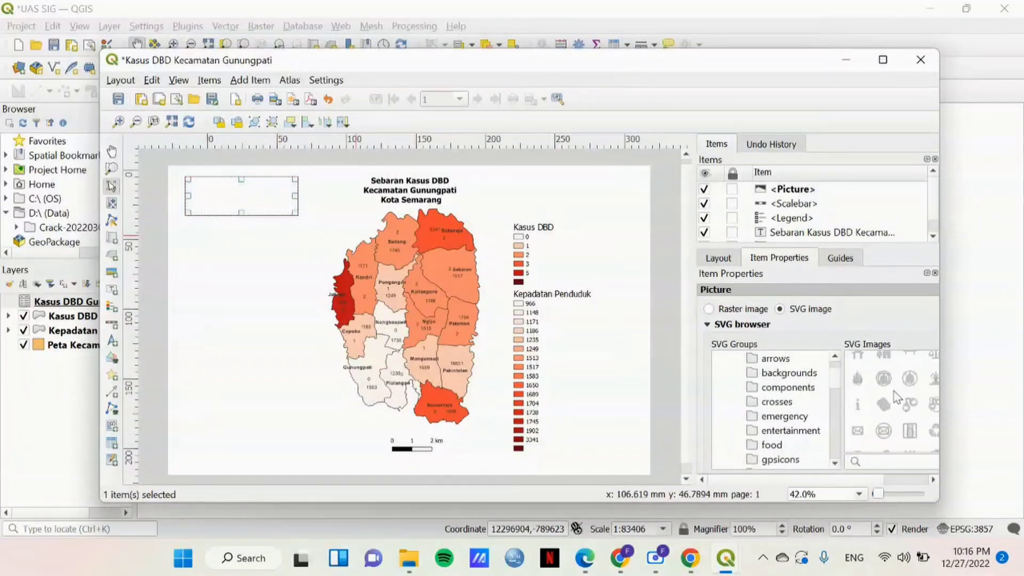
{"action": "scroll", "coordinate": [894, 392], "scroll_direction": "down", "scroll_amount": 6}
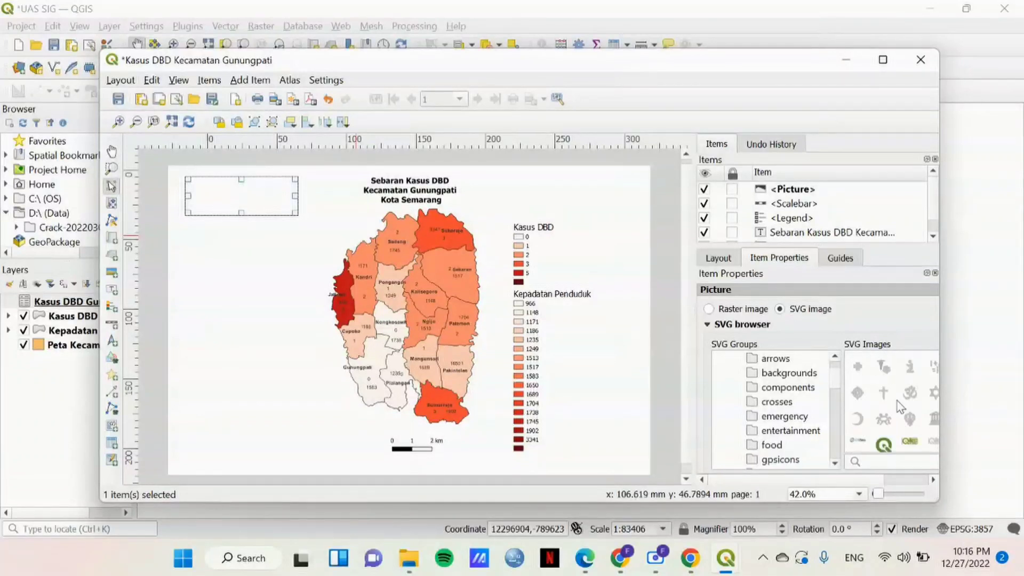
{"action": "scroll", "coordinate": [898, 404], "scroll_direction": "down", "scroll_amount": 6}
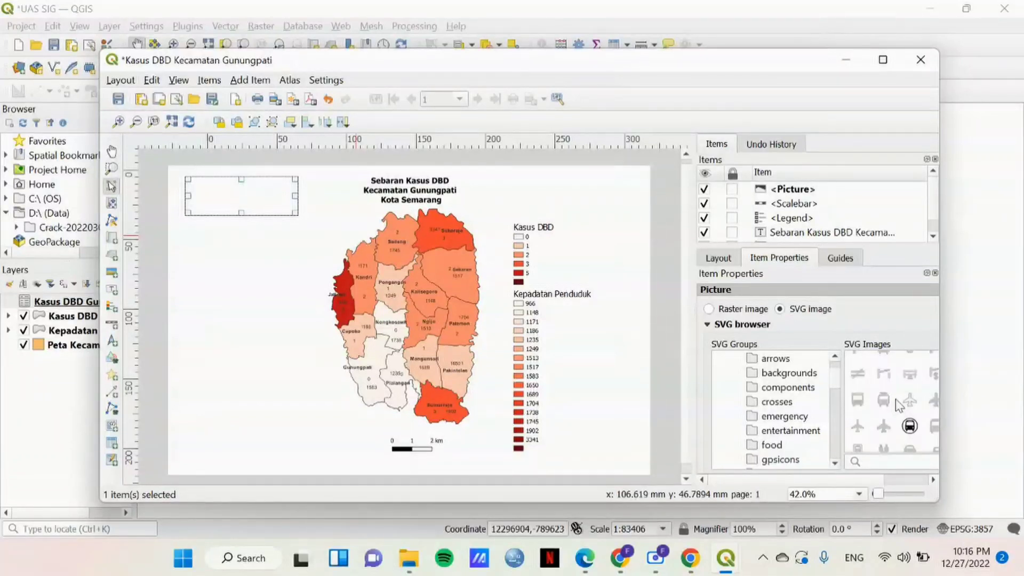
{"action": "scroll", "coordinate": [897, 404], "scroll_direction": "up", "scroll_amount": 6}
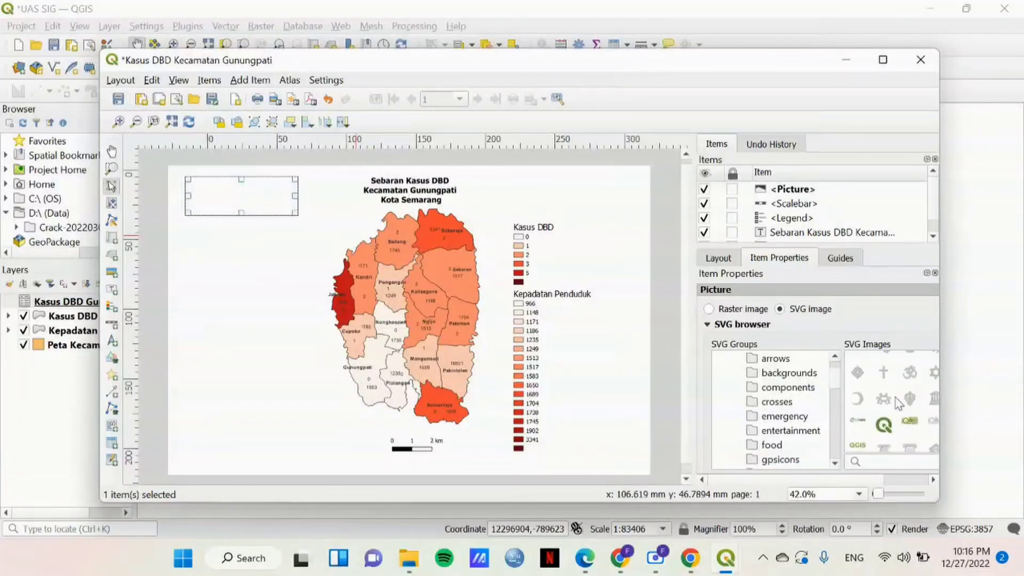
{"action": "scroll", "coordinate": [896, 398], "scroll_direction": "down", "scroll_amount": 1}
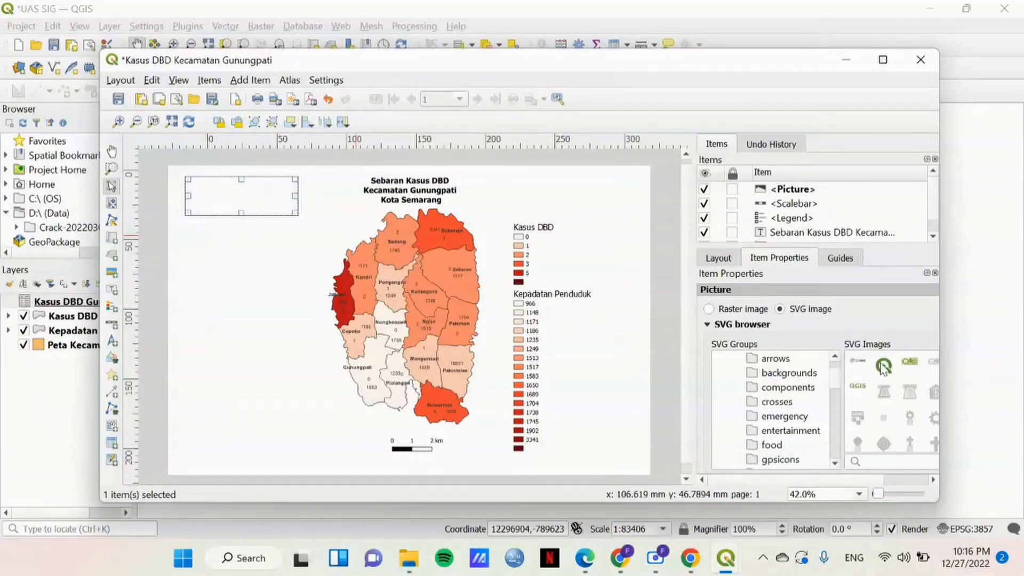
Load logo.png from the UAS SIG folder as a raster image, widen its frame to about 92 mm and move it closer to the title
{"action": "left_click", "coordinate": [710, 309]}
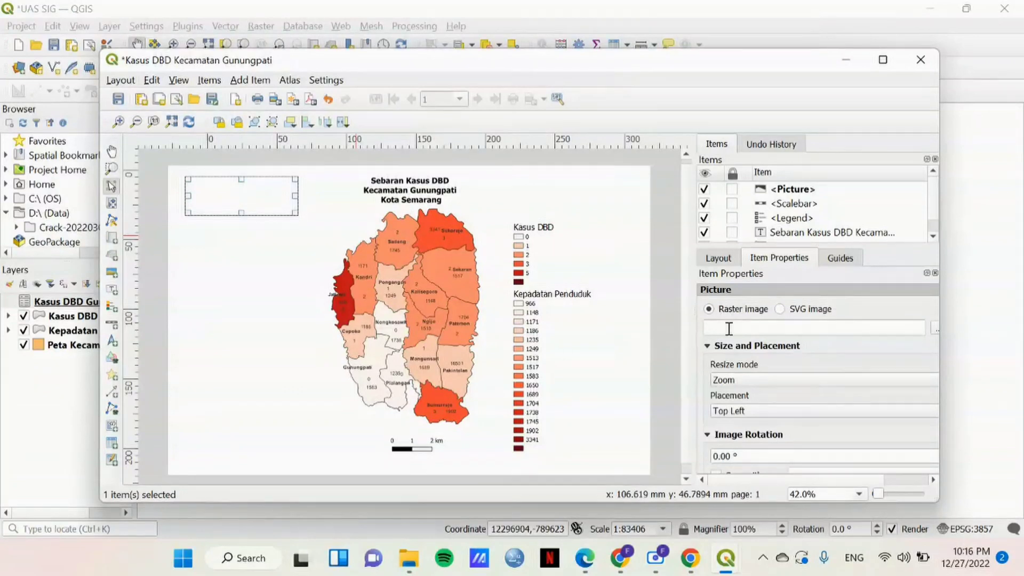
{"action": "left_click", "coordinate": [936, 329]}
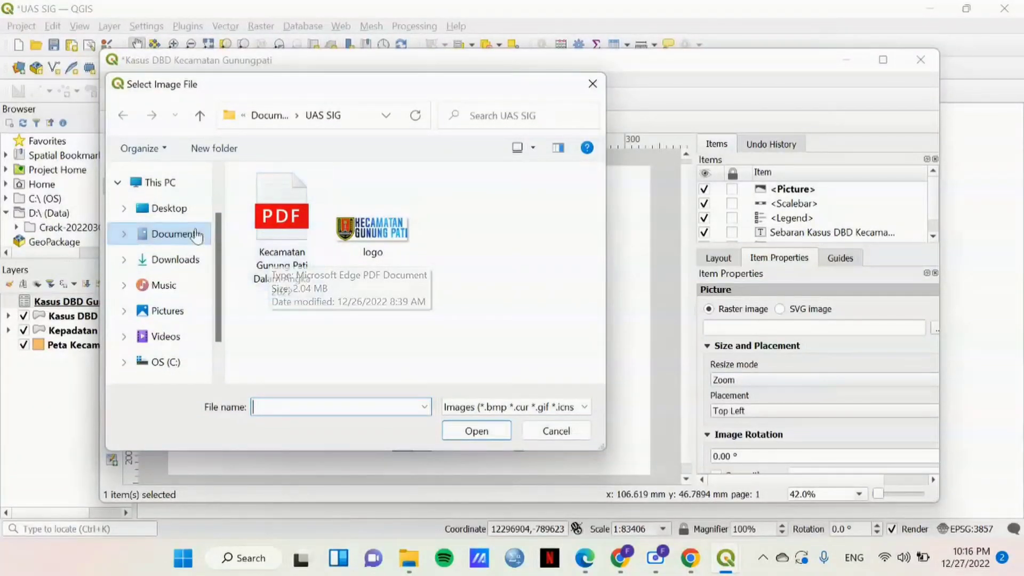
{"action": "left_click", "coordinate": [275, 215]}
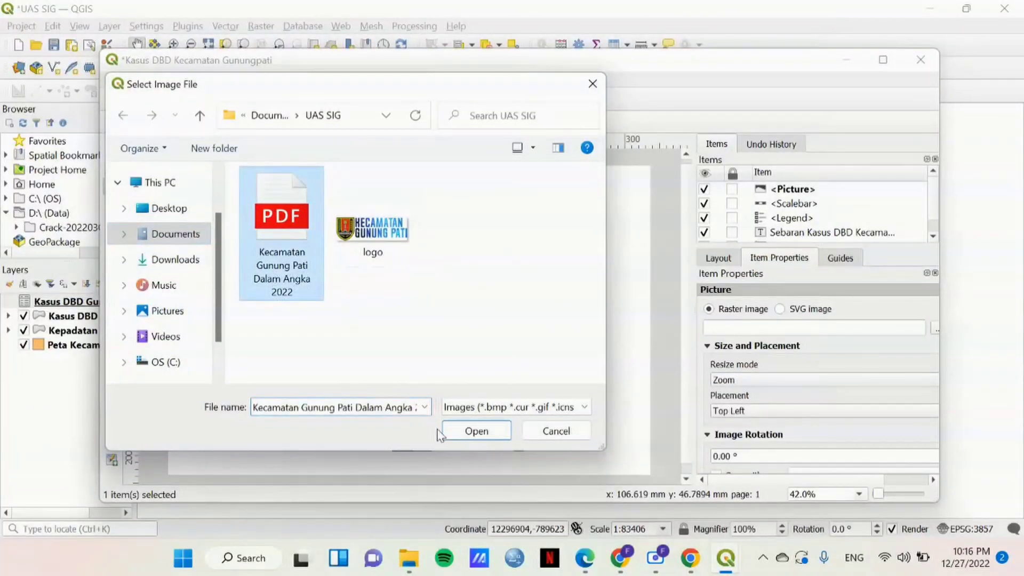
{"action": "left_click", "coordinate": [397, 243]}
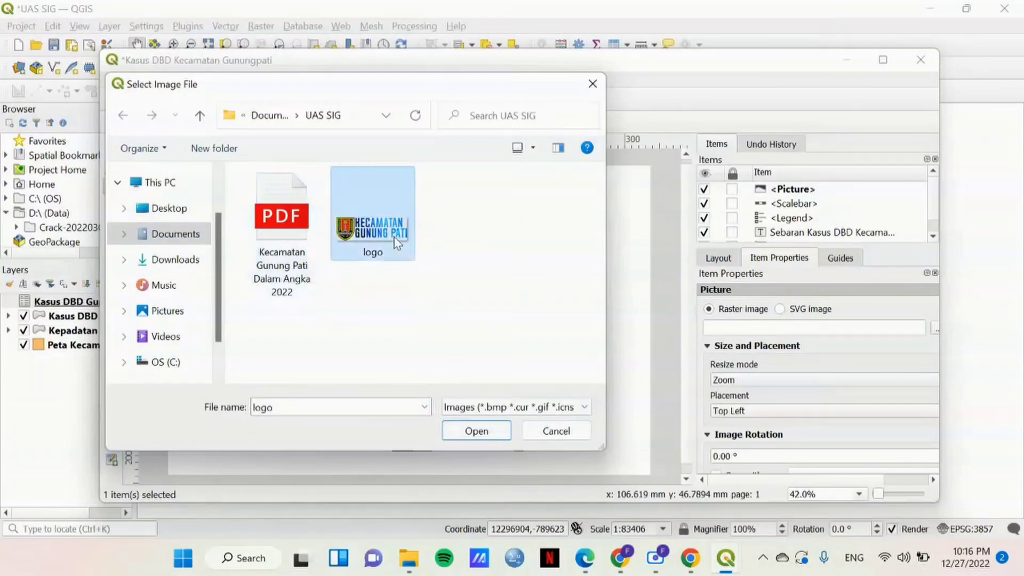
{"action": "left_click", "coordinate": [485, 427]}
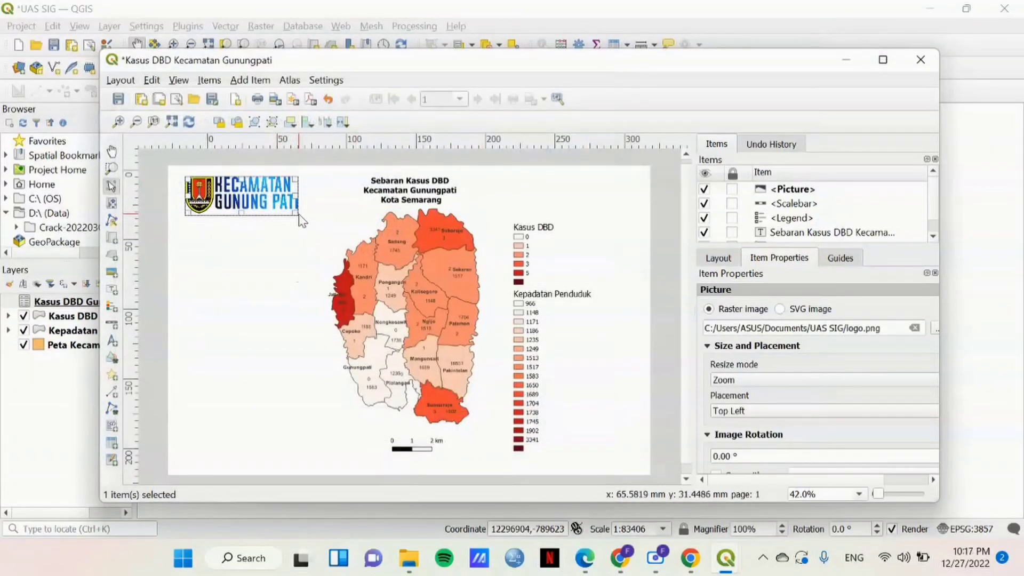
{"action": "left_click_drag", "start_coordinate": [298, 214], "coordinate": [316, 212]}
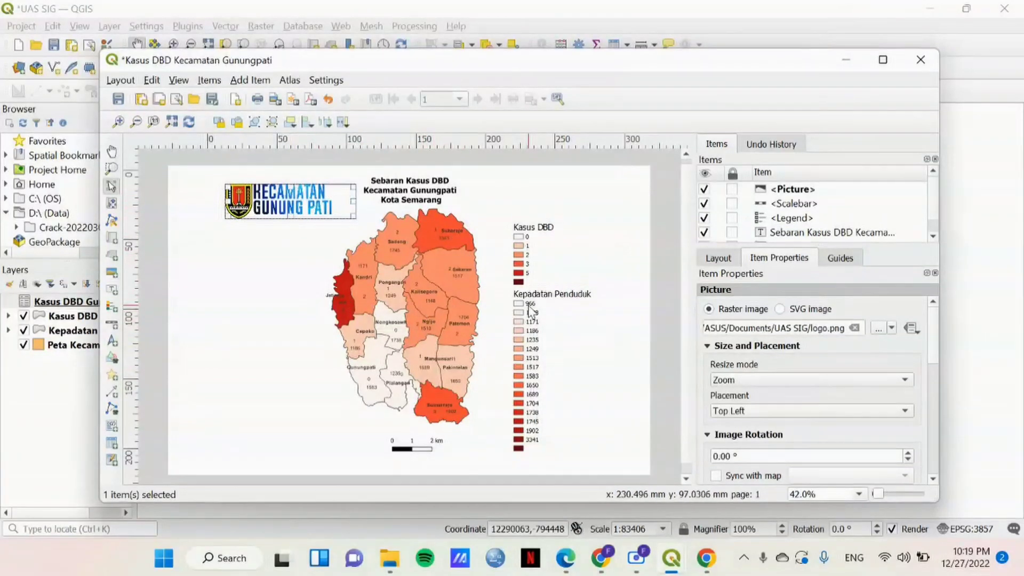
{"action": "left_click", "coordinate": [293, 402]}
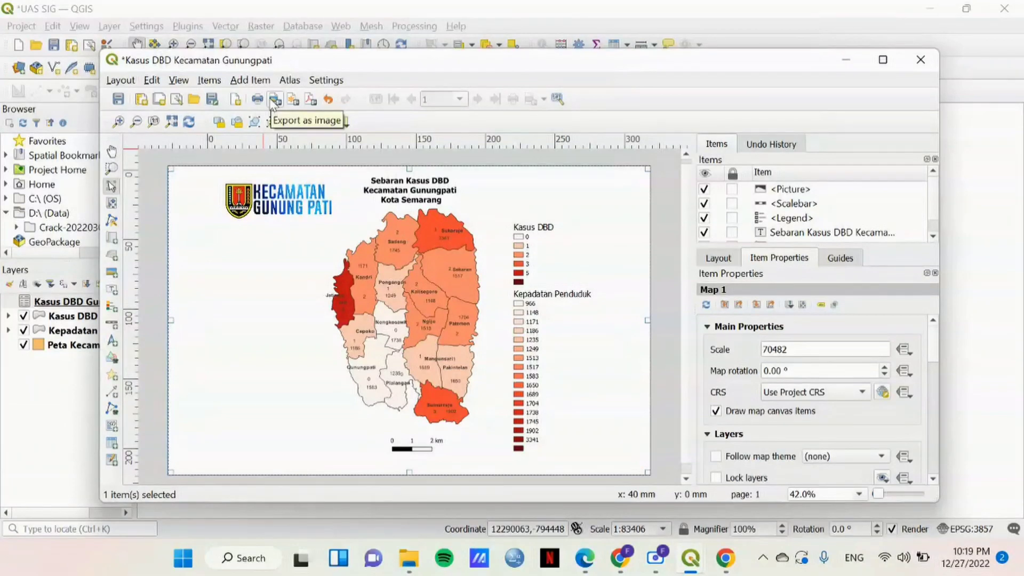
Export the layout as the PNG image Kasus DBD Kecamatan Gunungpati in the SIG folder at 300 dpi
{"action": "left_click", "coordinate": [274, 100]}
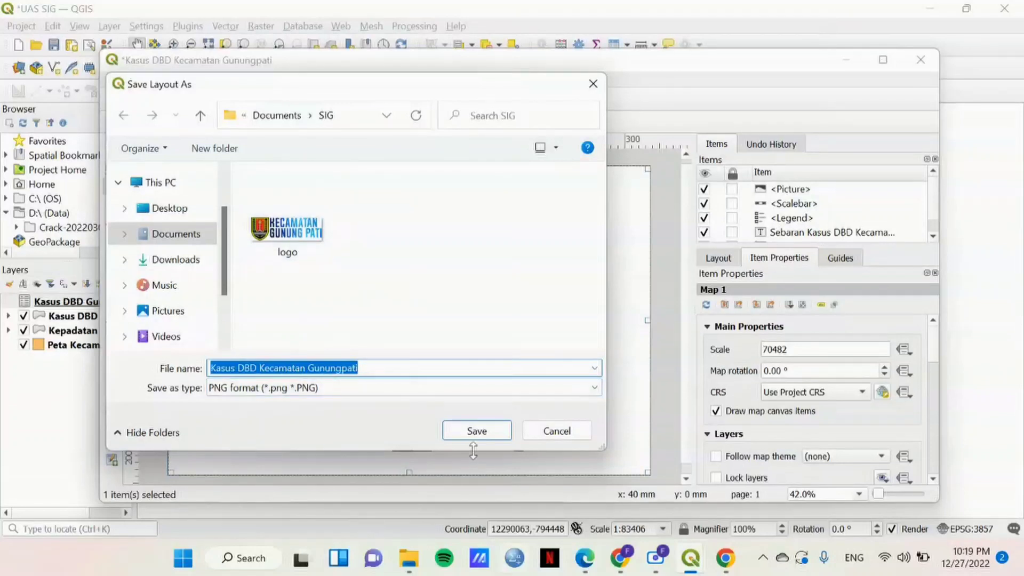
{"action": "left_click", "coordinate": [475, 432]}
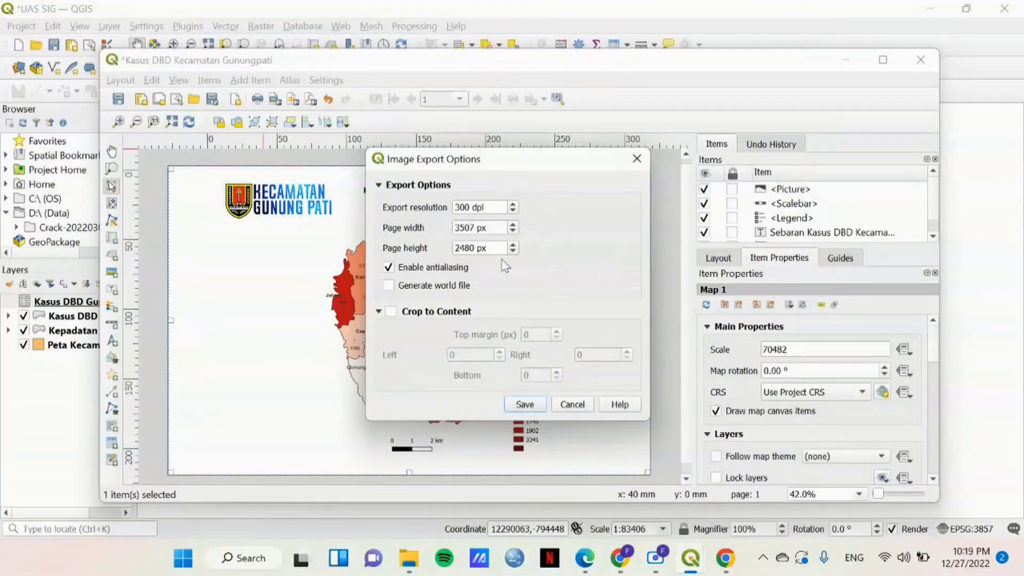
{"action": "left_click", "coordinate": [529, 409]}
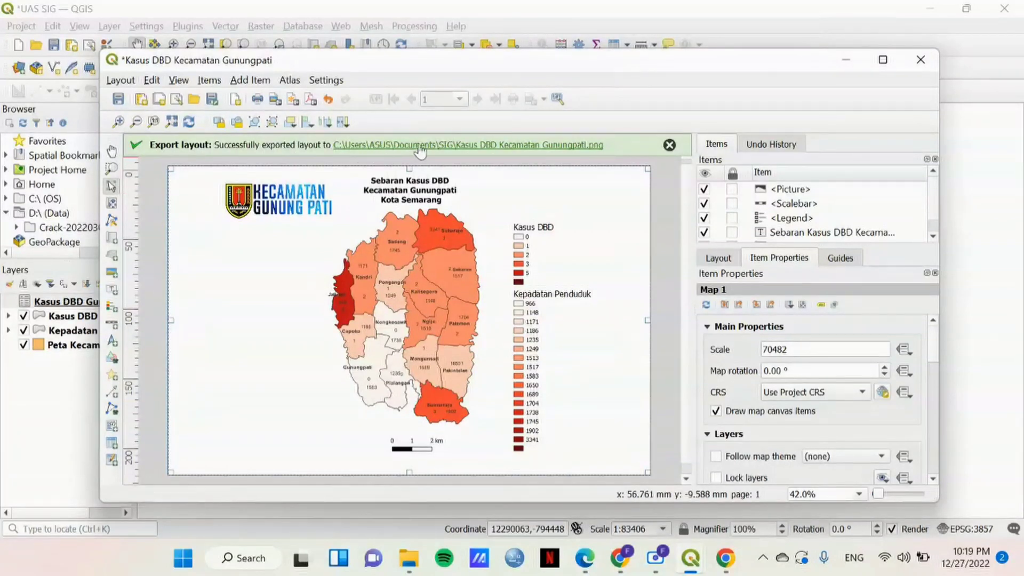
Open the exported Kasus DBD Kecamatan Gunungpati.png from its folder to check it, and close the image and folder windows
{"action": "left_click", "coordinate": [447, 145]}
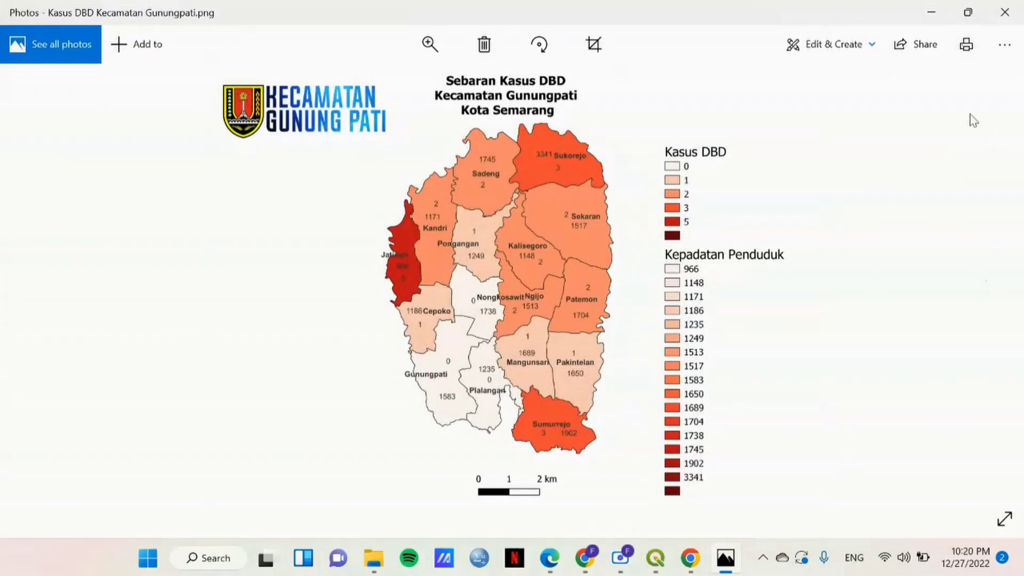
{"action": "left_click", "coordinate": [1007, 11]}
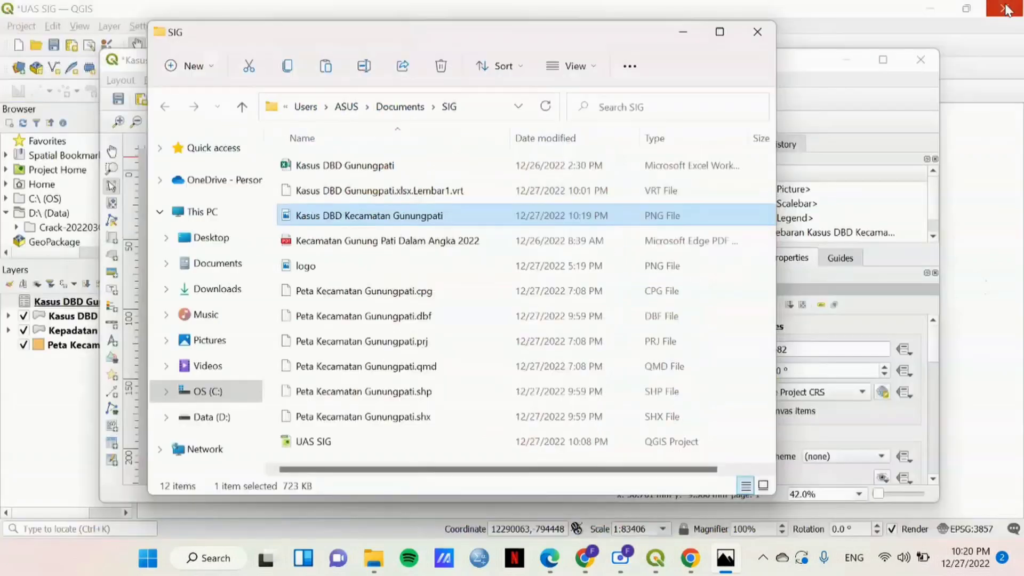
{"action": "left_click", "coordinate": [755, 43]}
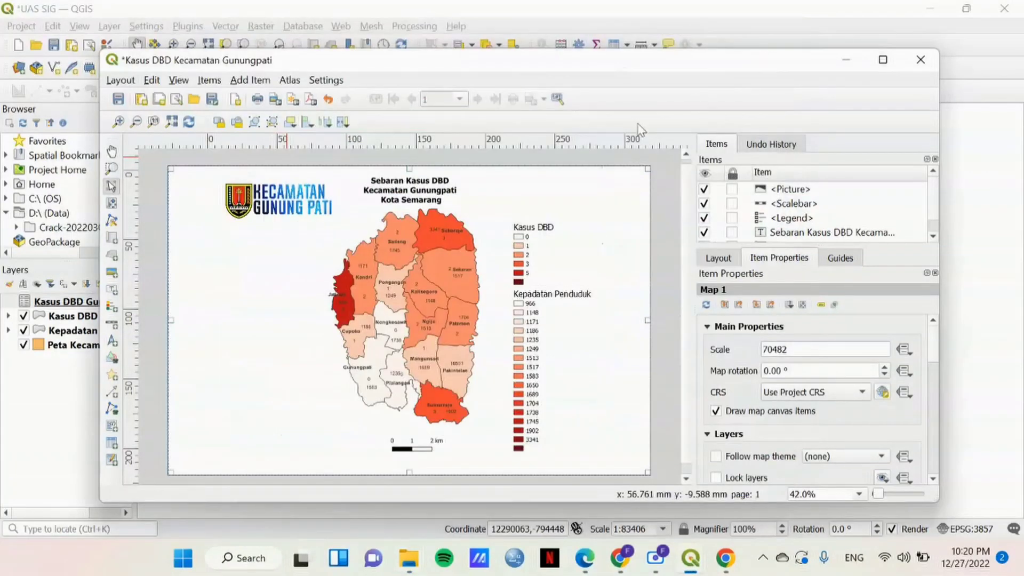
Save the project from the layout, close the layout window and save the UAS SIG project again
{"action": "left_click", "coordinate": [119, 100]}
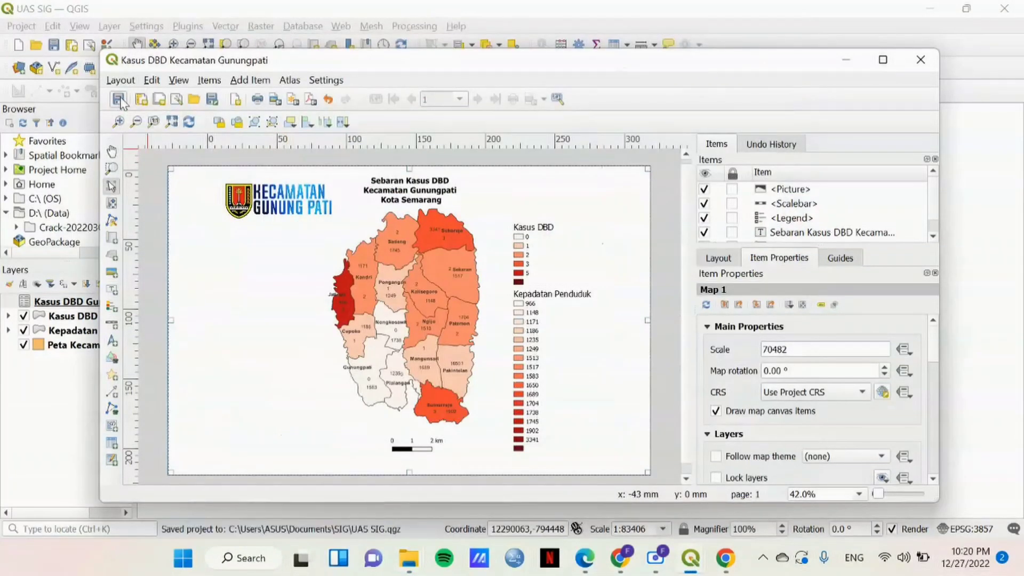
{"action": "left_click", "coordinate": [919, 68]}
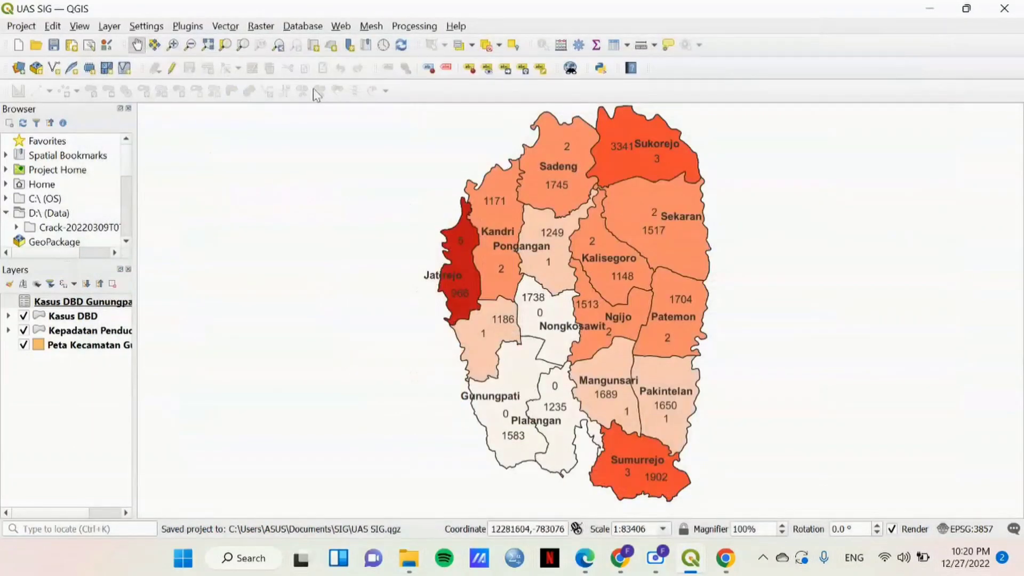
{"action": "left_click", "coordinate": [53, 47]}
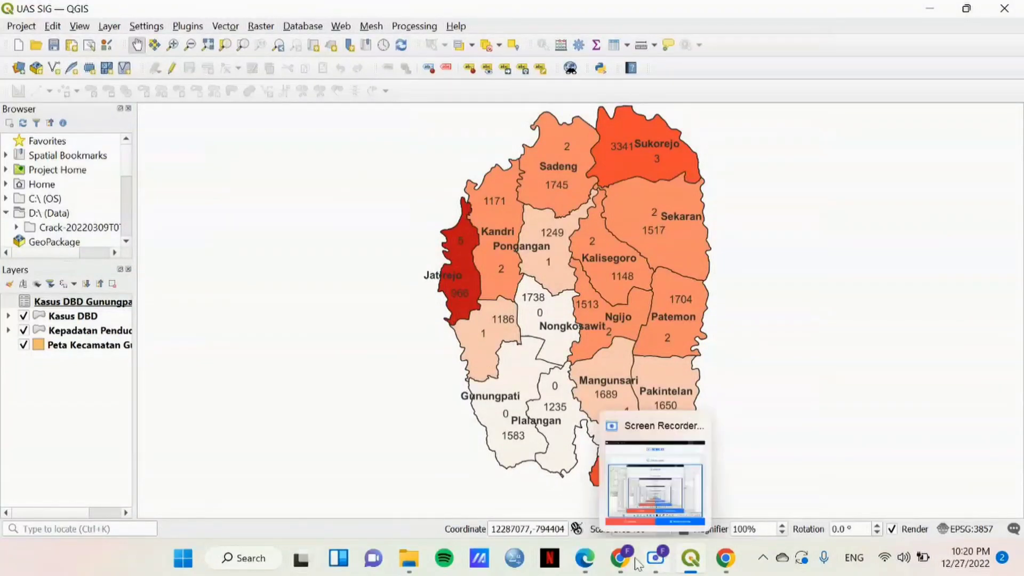
{"action": "mouse_move", "coordinate": [635, 564]}
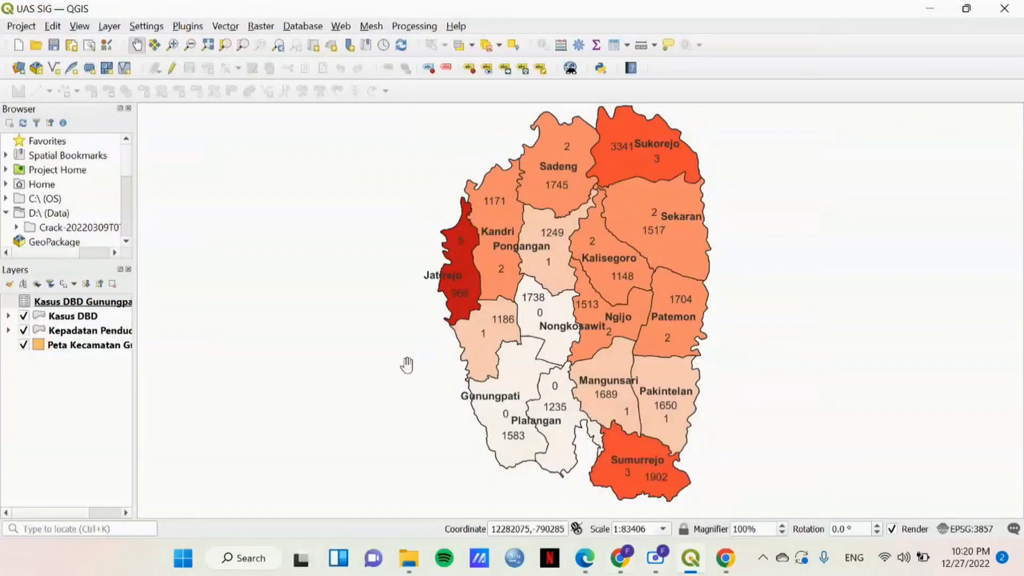